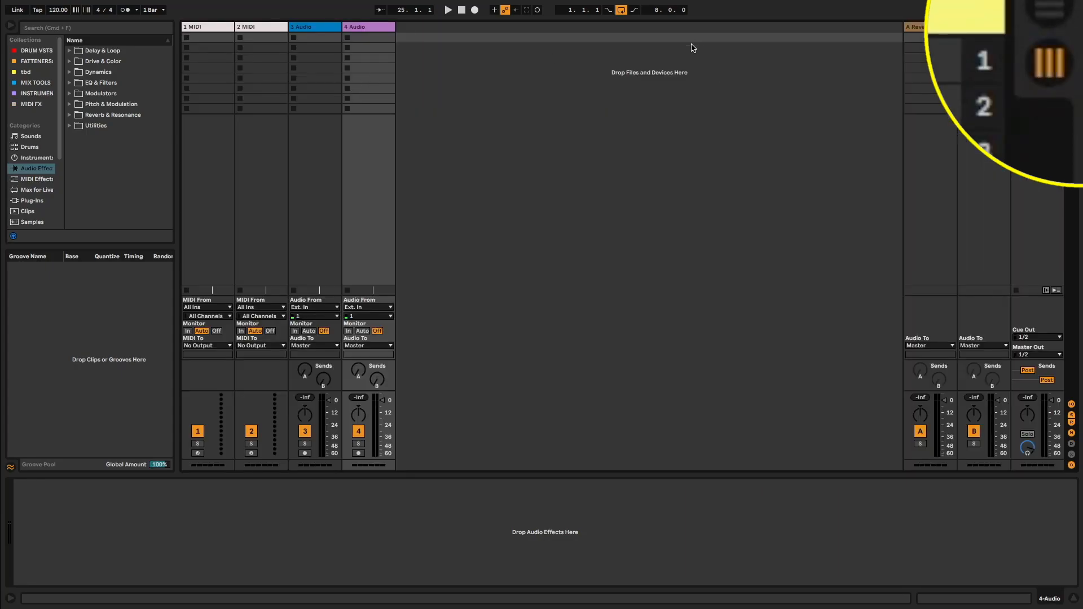
# Switch back and forth between the Session and Arrangement views
pyautogui.press('Tab')
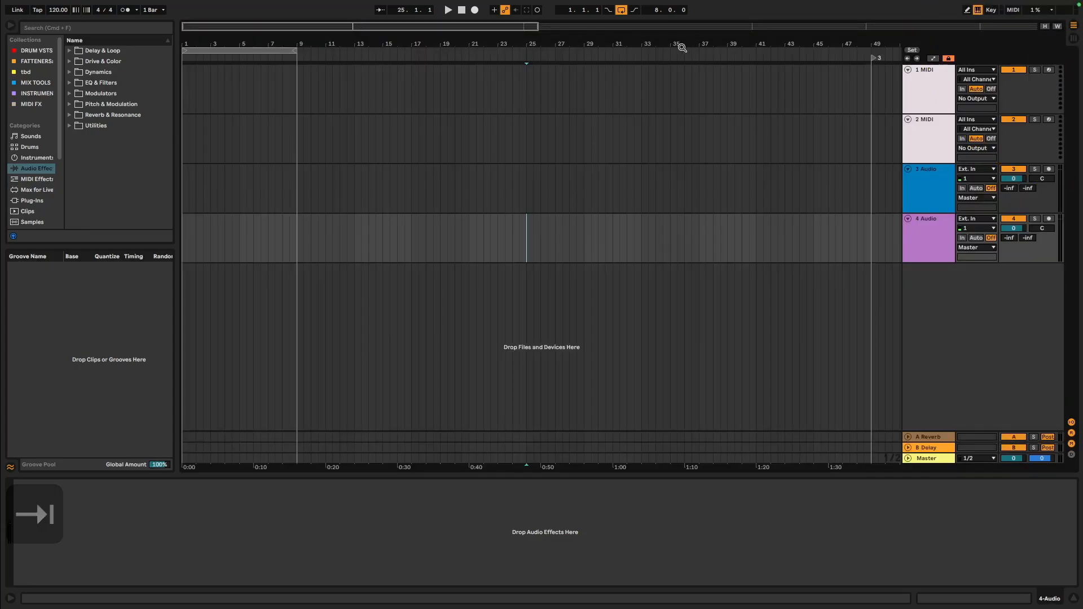
pyautogui.press('Tab')
pyautogui.press('Tab')
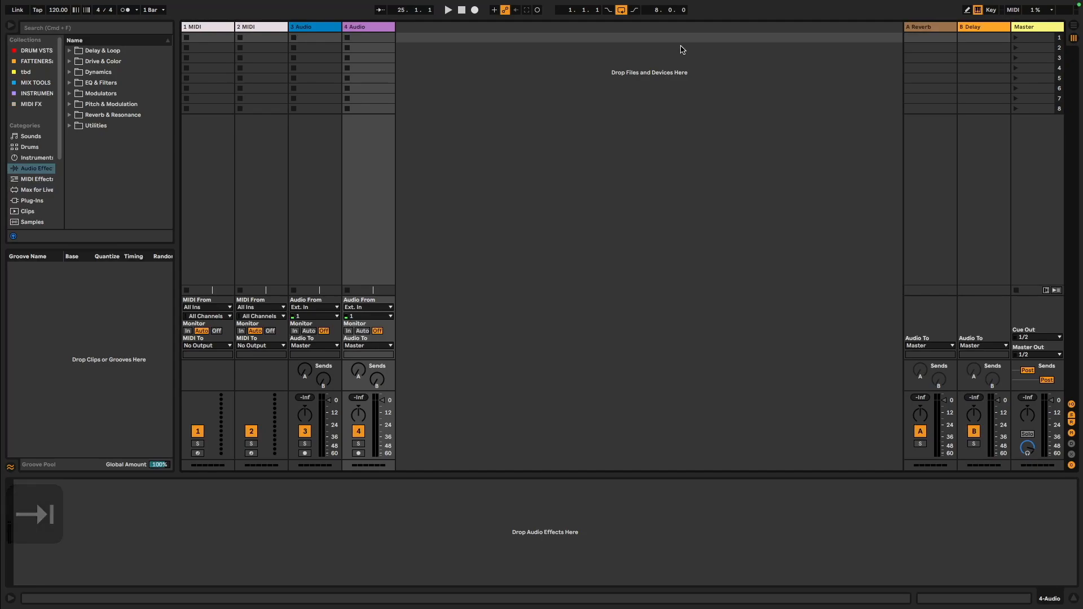
pyautogui.press('Tab')
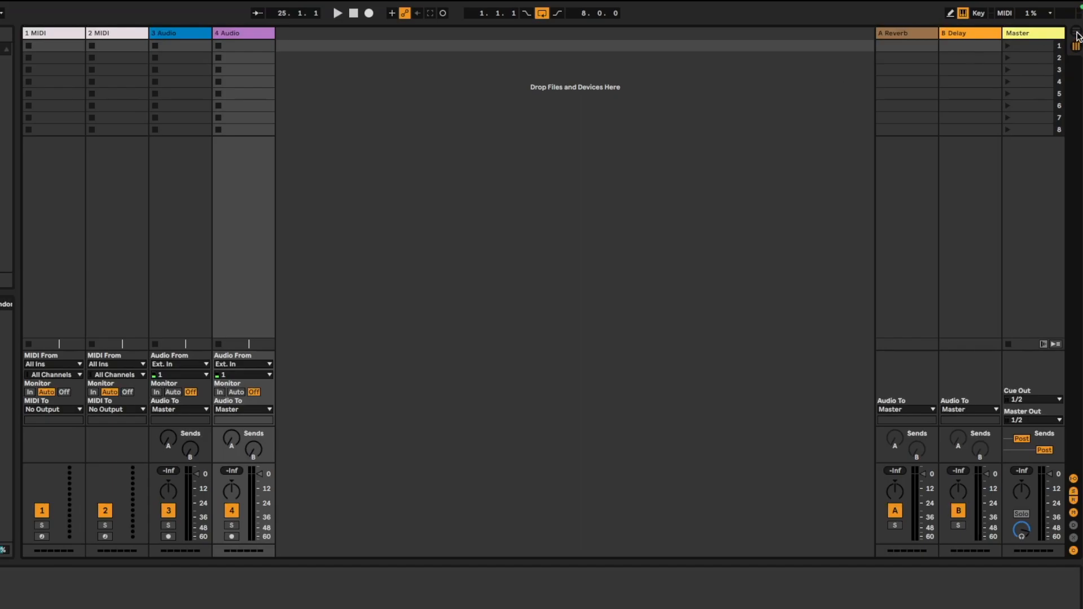
pyautogui.press('Tab')
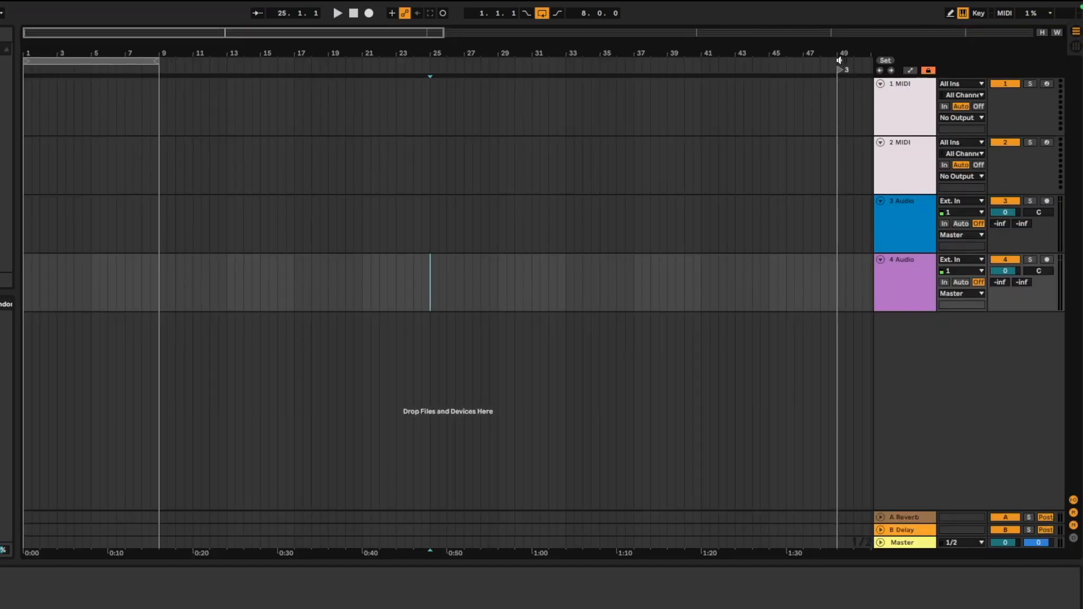
# Select the 1 MIDI track in both views and launch the first scene
pyautogui.click(918, 116)
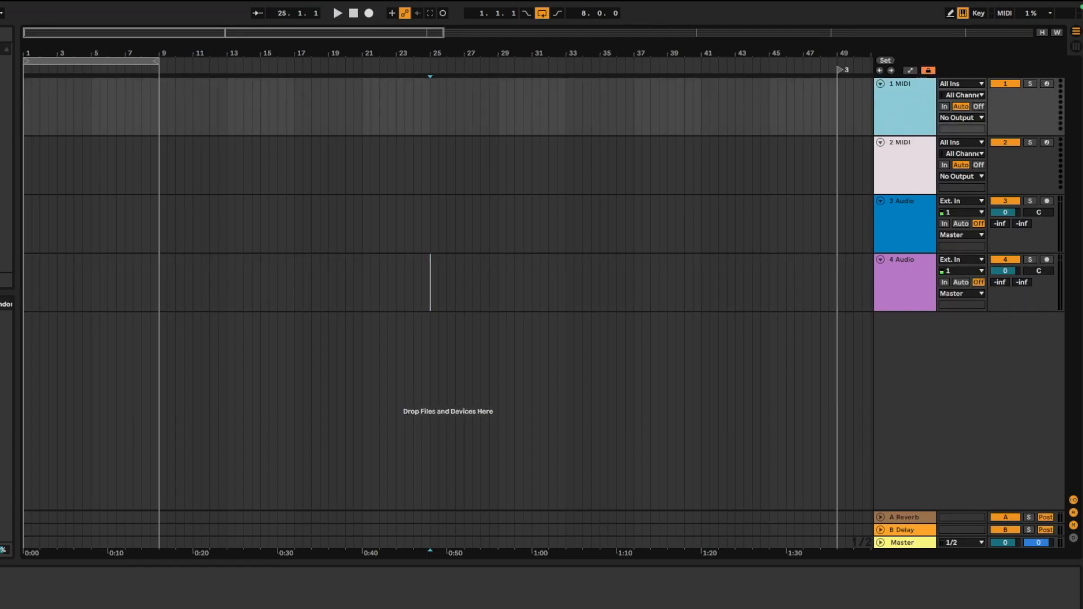
pyautogui.press('Tab')
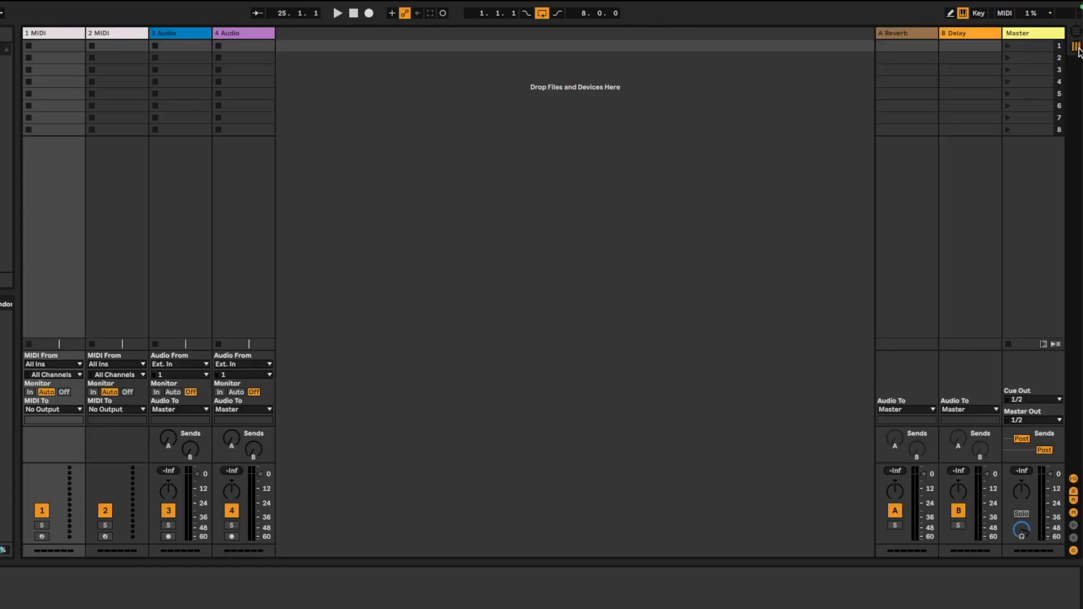
pyautogui.click(68, 38)
pyautogui.press('Down')
pyautogui.click(1009, 47)
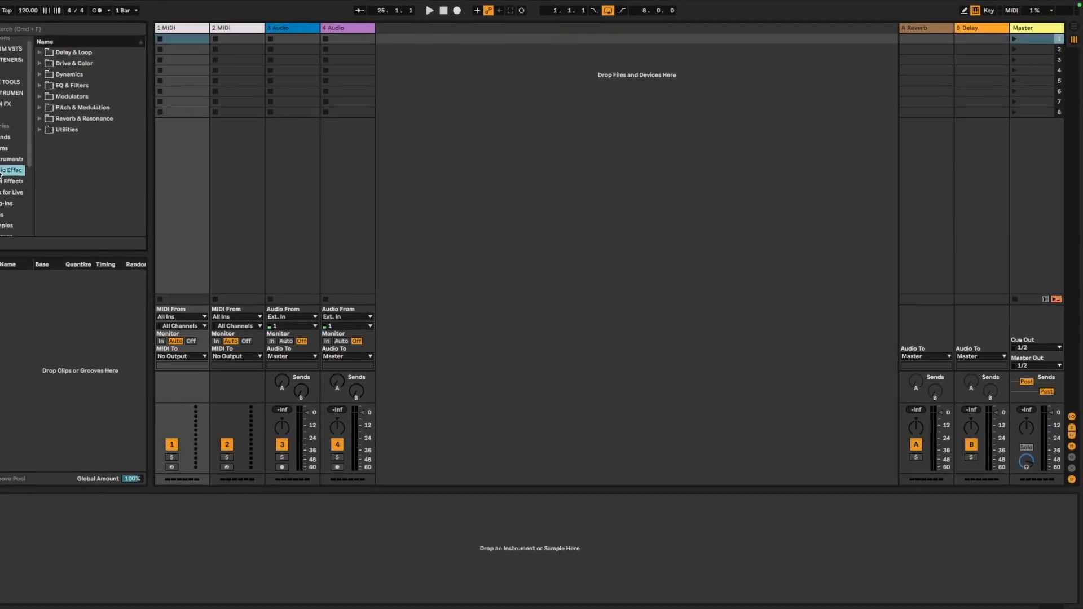
# Load the Cymatics 2020 Classic Melody Loop 1 sample from the SAMPLES folder into the first clip slot of the 3 Audio track
pyautogui.scroll(-5, 1, 169)
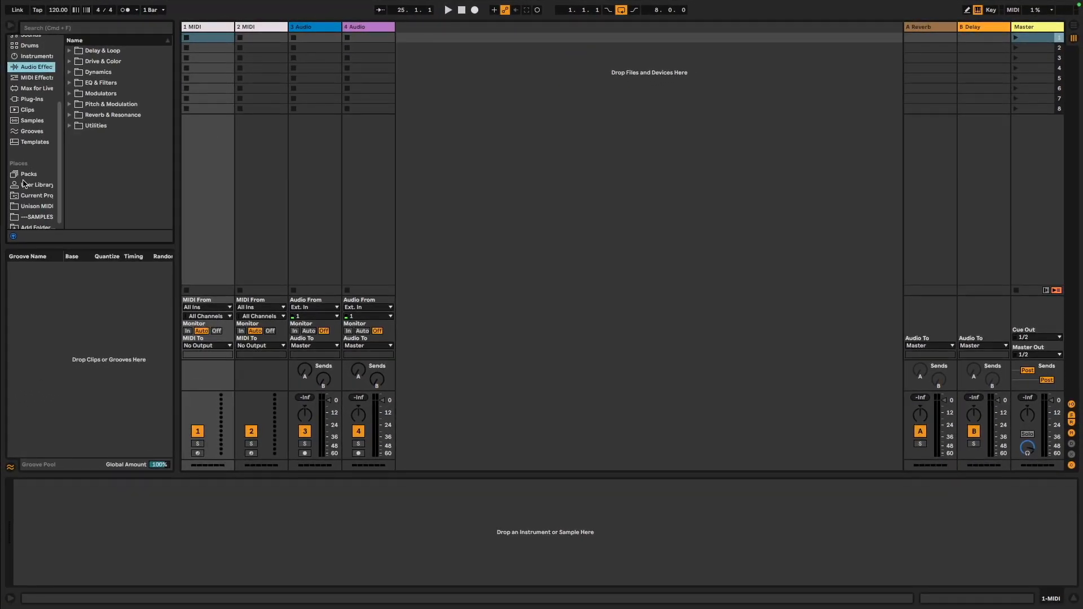
pyautogui.click(39, 218)
pyautogui.click(103, 123)
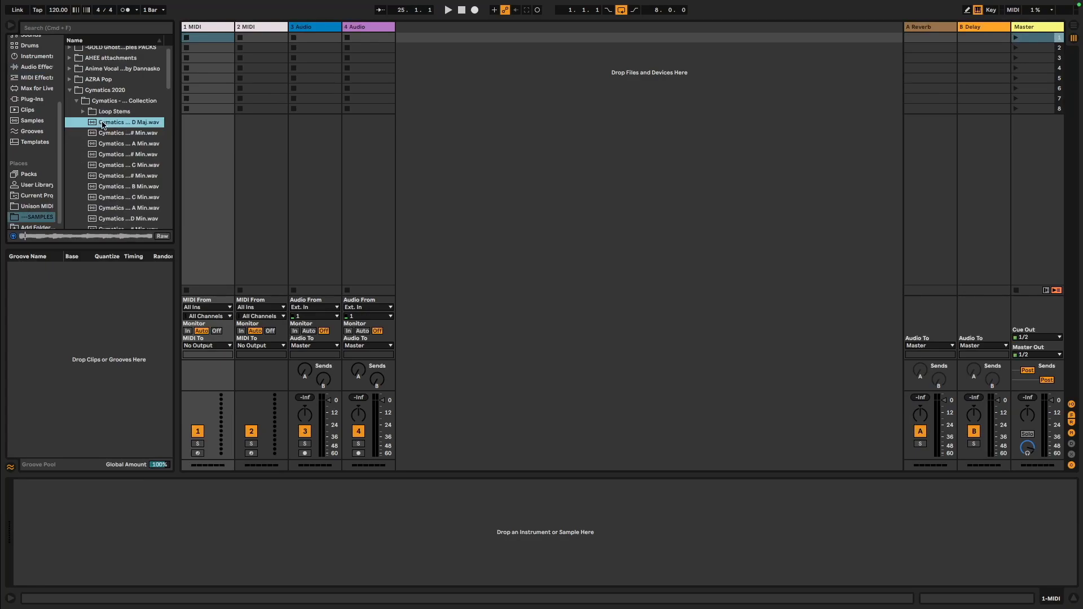
pyautogui.moveTo(109, 124); pyautogui.dragTo(318, 39)
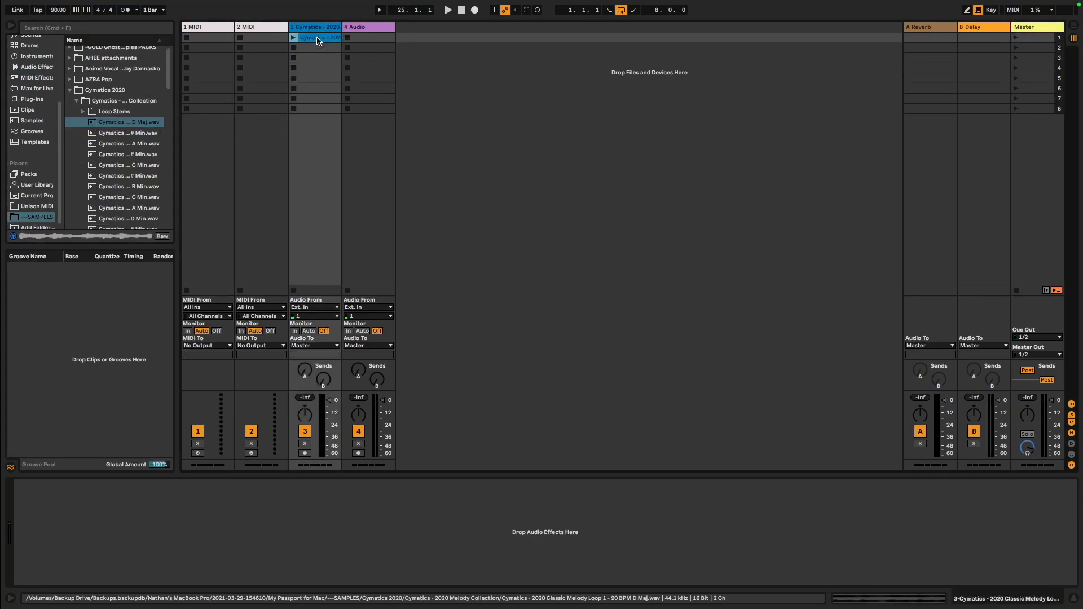
# Load the 505 Core Kit drum rack from the Drums category onto the 2 MIDI track
pyautogui.click(252, 28)
pyautogui.click(104, 29)
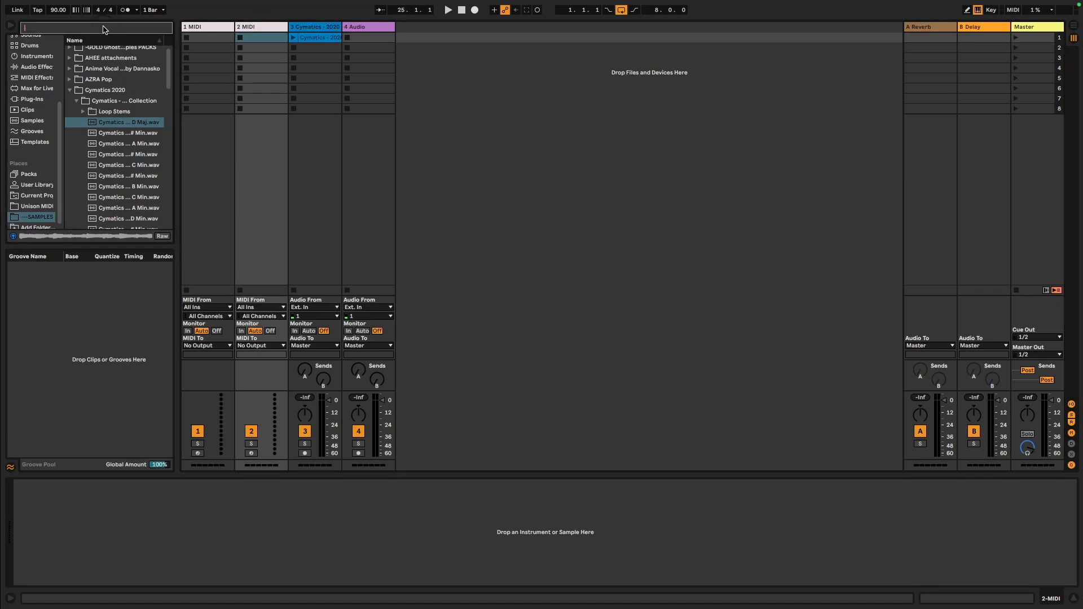
pyautogui.click(22, 48)
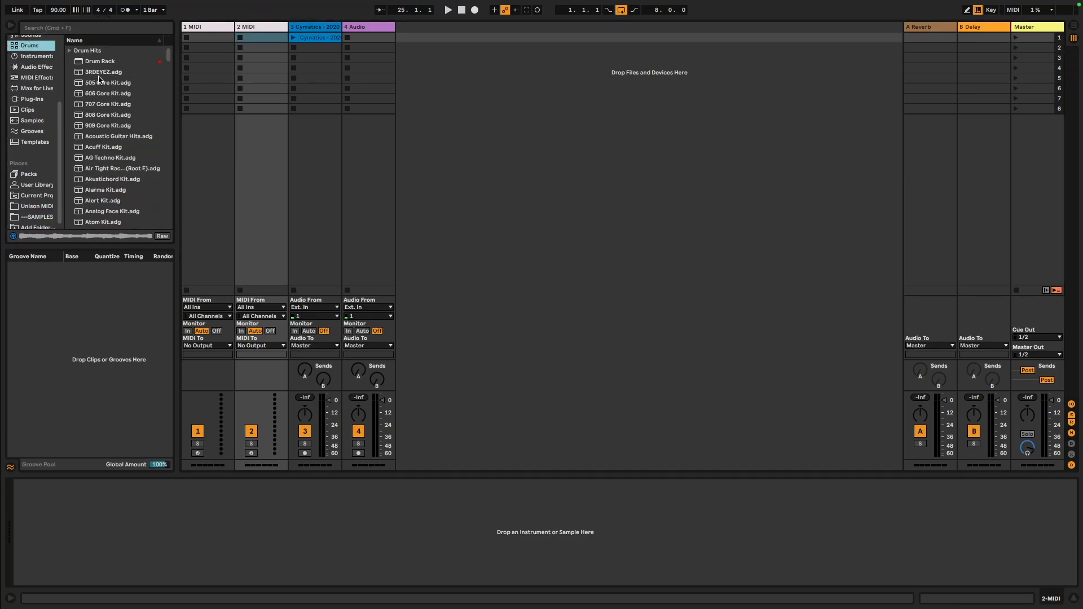
pyautogui.moveTo(100, 83); pyautogui.dragTo(253, 57)
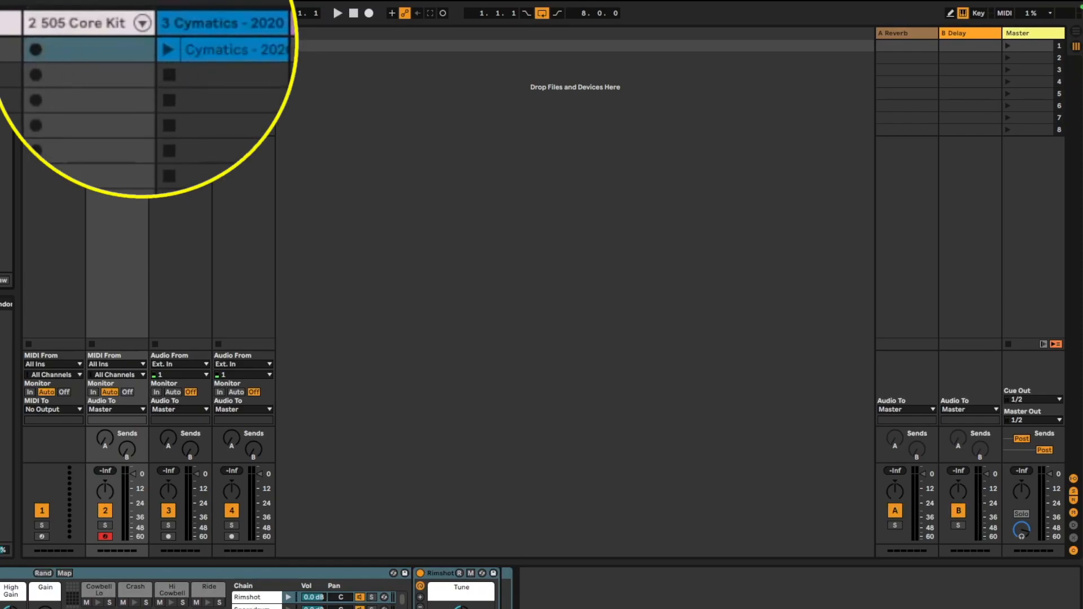
# Play the melody loop clip and audition the drum kit with the computer keyboard
pyautogui.click(155, 47)
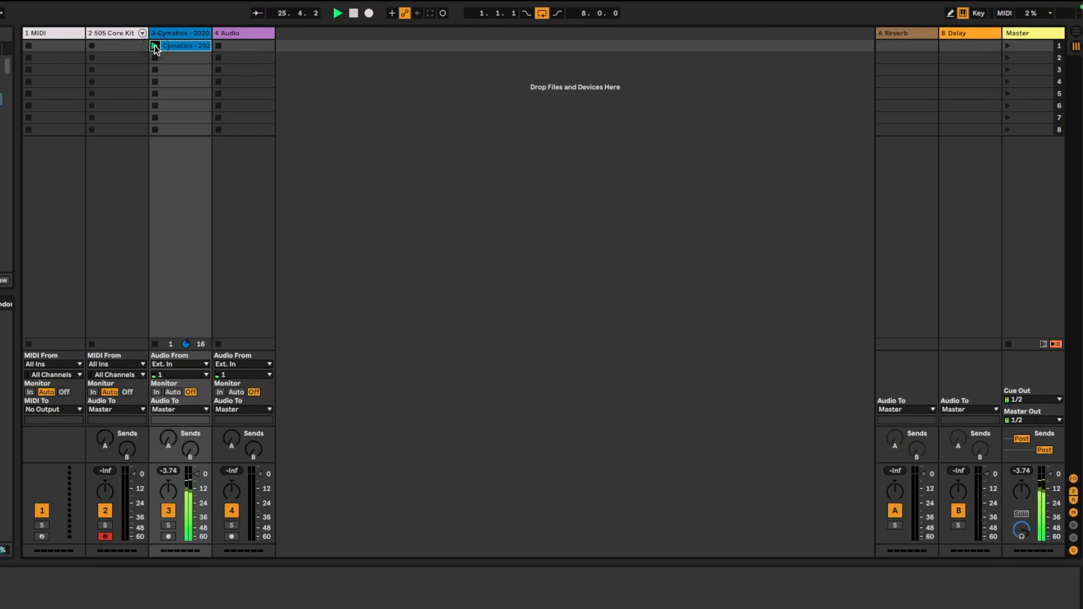
pyautogui.click(155, 58)
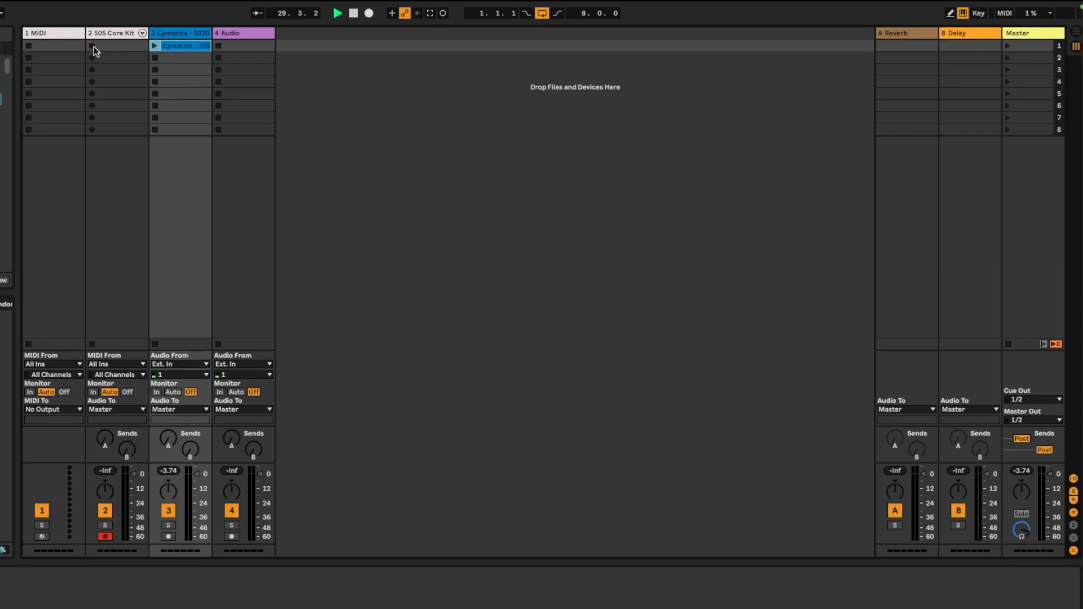
pyautogui.press('a')
pyautogui.press('a')
pyautogui.press('a')
pyautogui.press('a')
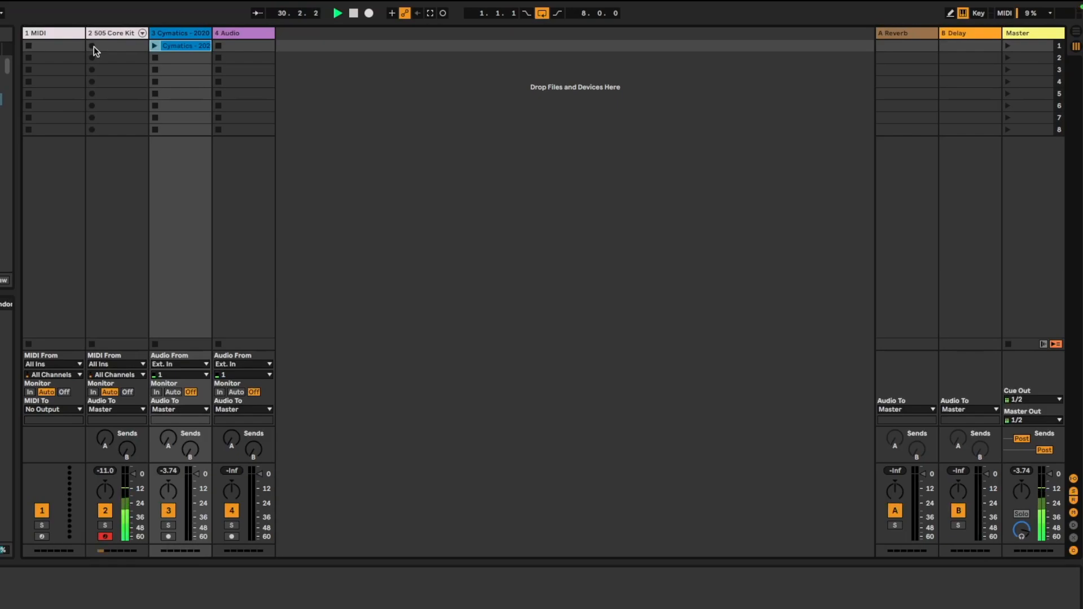
pyautogui.press('a')
pyautogui.press('a')
pyautogui.press('a')
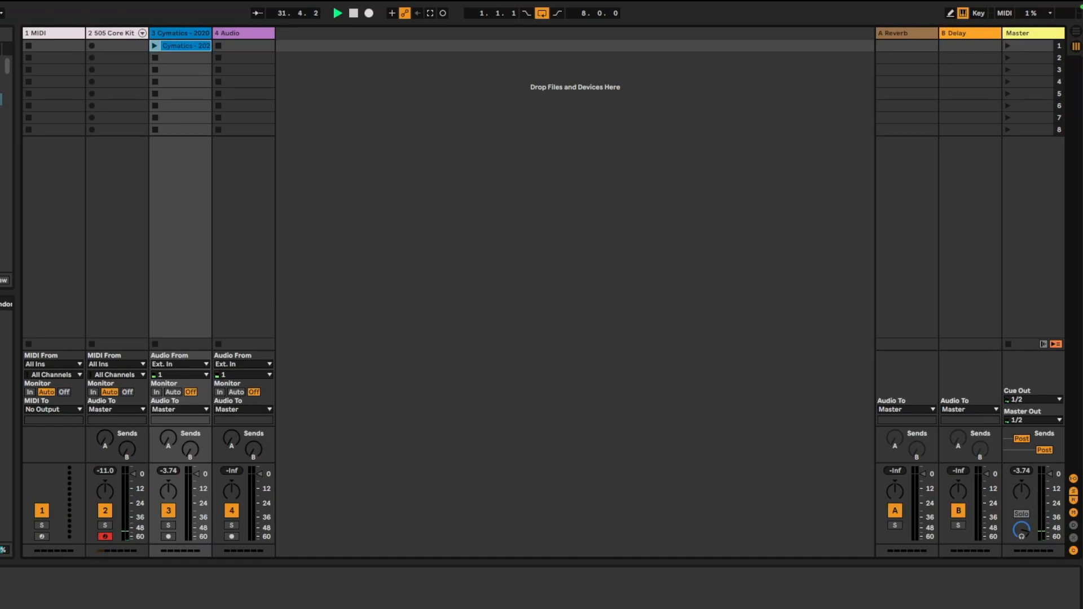
# Record a drum take into the 505 Core Kit track's first clip slot and delete it
pyautogui.click(92, 47)
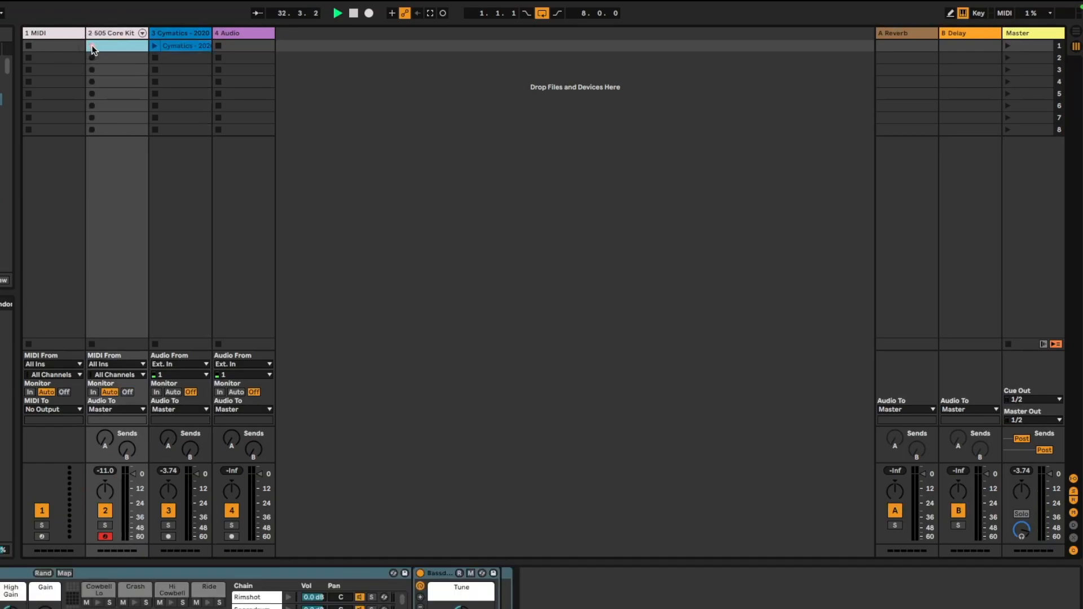
pyautogui.press('Return')
pyautogui.press('a')
pyautogui.press('a')
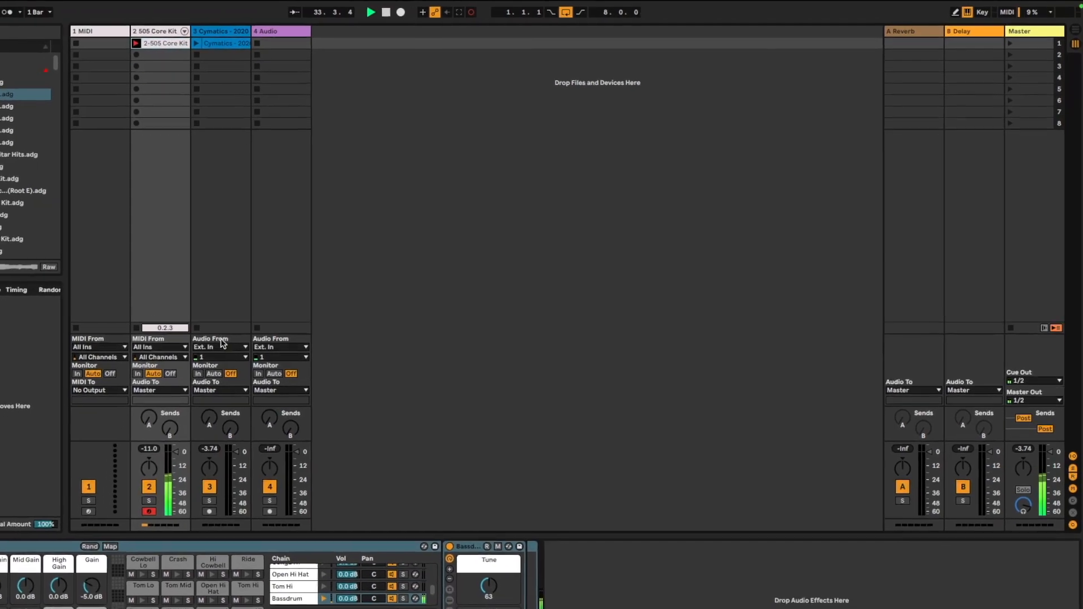
pyautogui.press('a')
pyautogui.press('s')
pyautogui.click(149, 512)
pyautogui.press('space')
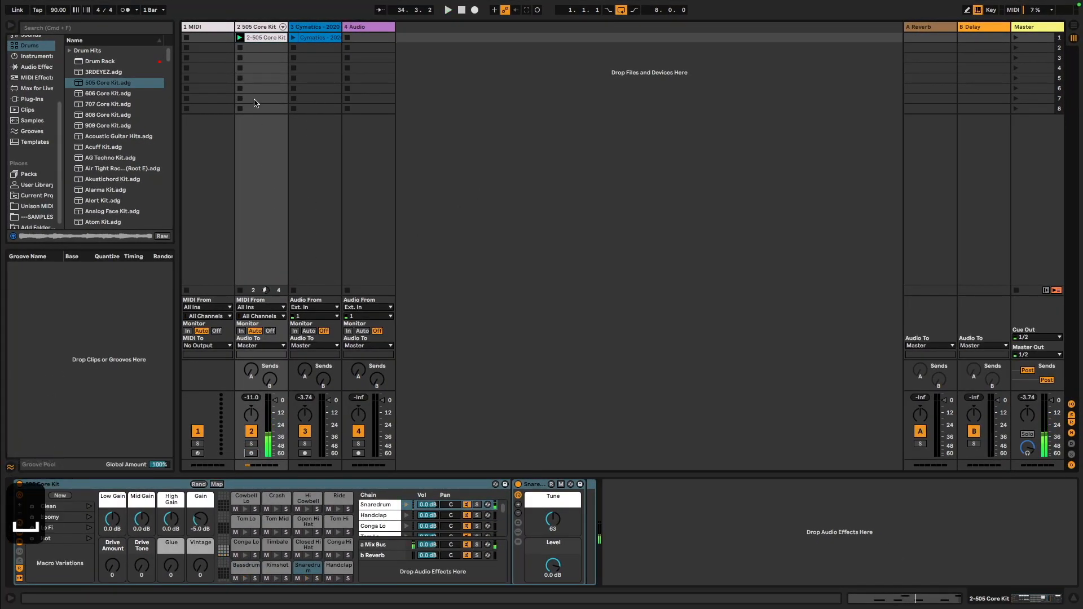
pyautogui.press('BackSpace')
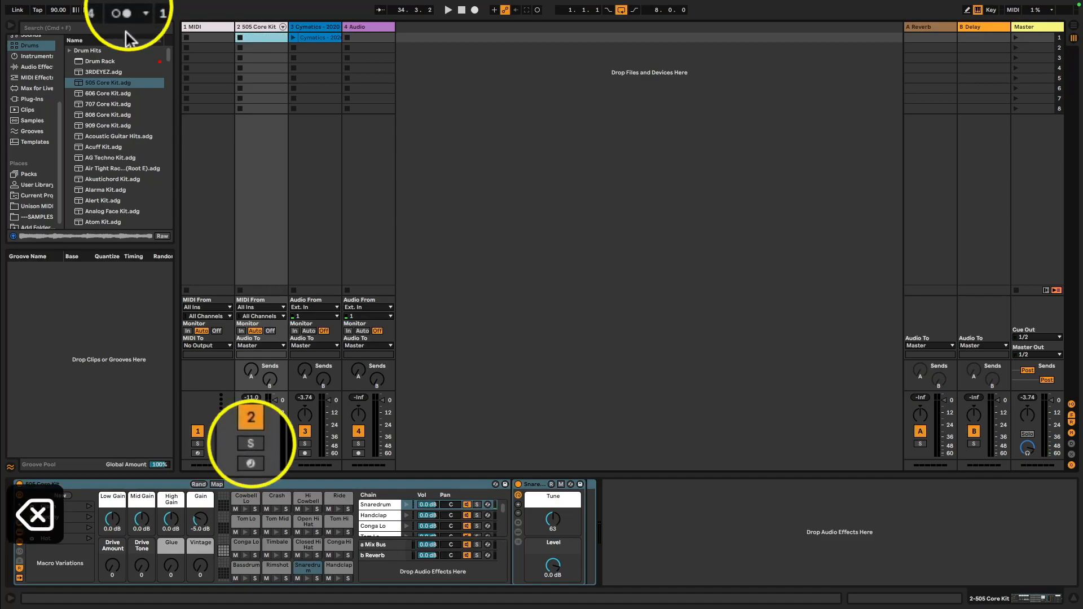
# Arm the 505 Core Kit track and record a kick and snare pattern into its first clip slot
pyautogui.click(250, 464)
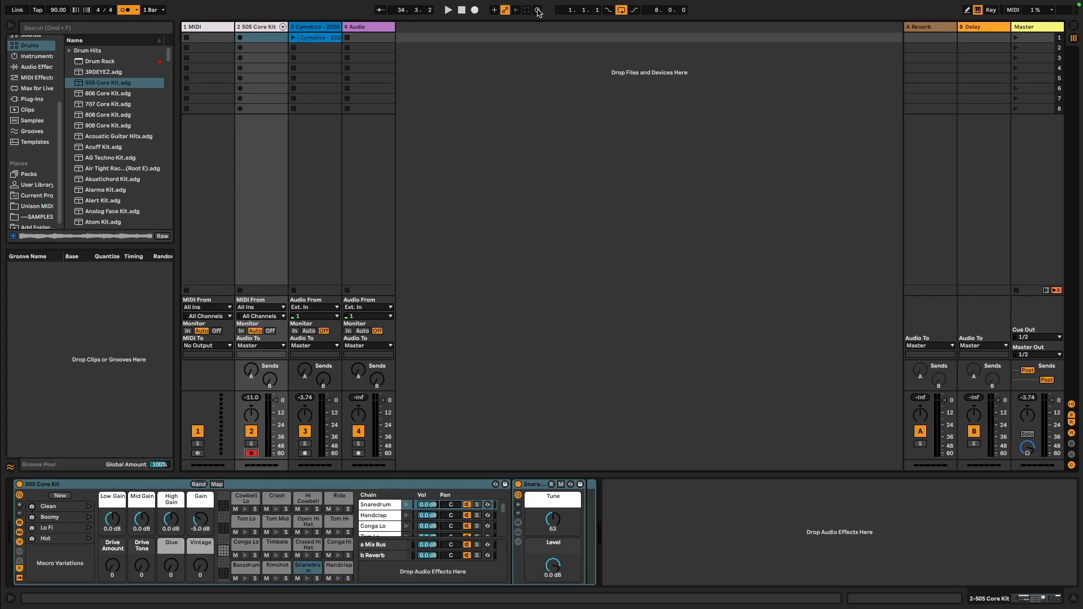
pyautogui.click(239, 34)
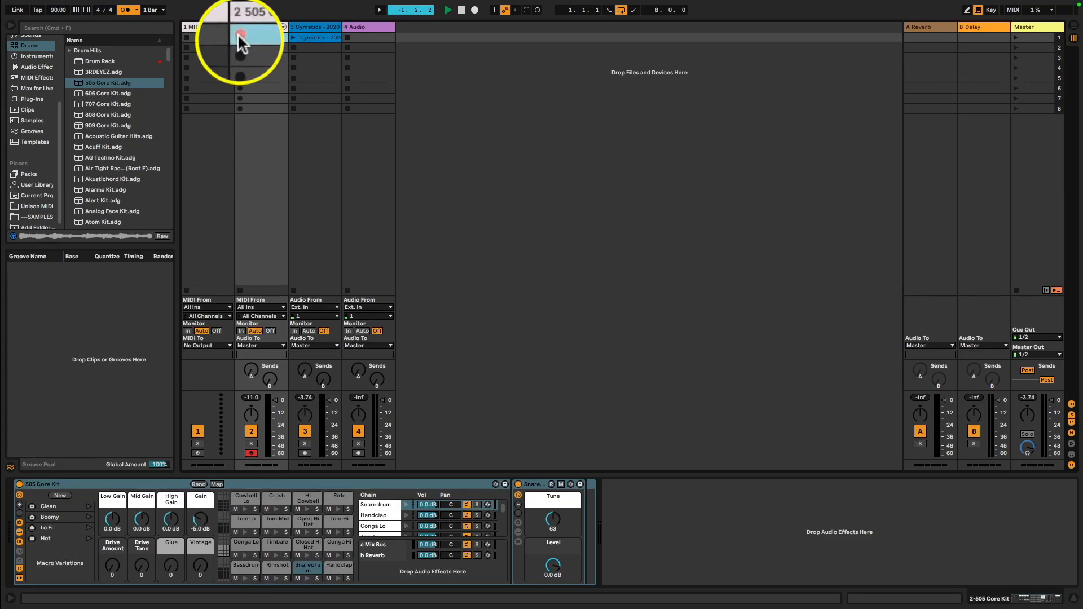
pyautogui.press('a')
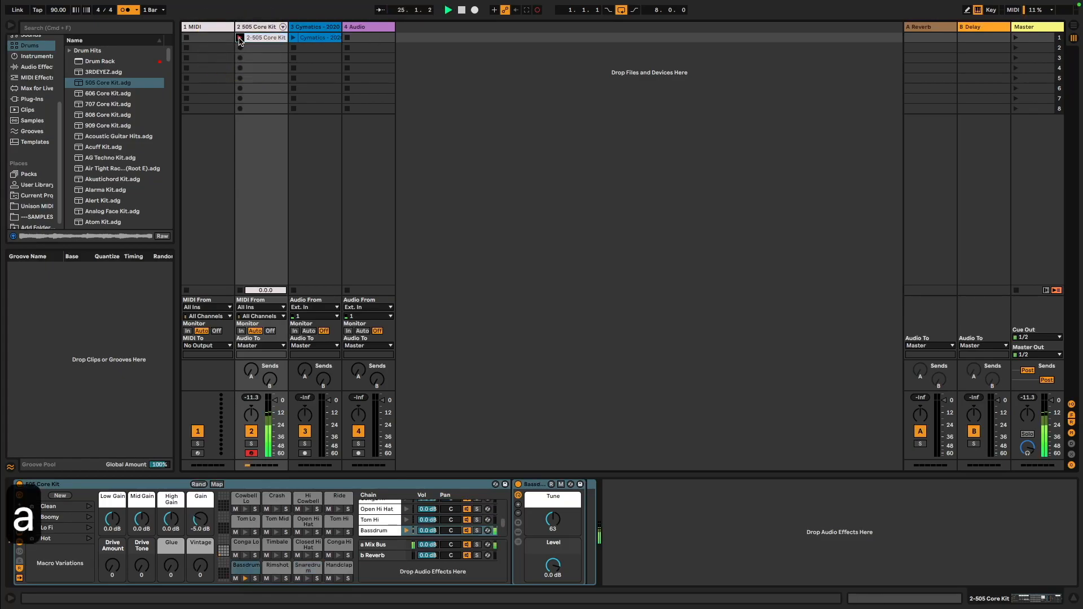
pyautogui.press('a')
pyautogui.press('s')
pyautogui.press('a')
pyautogui.press('a')
pyautogui.press('s')
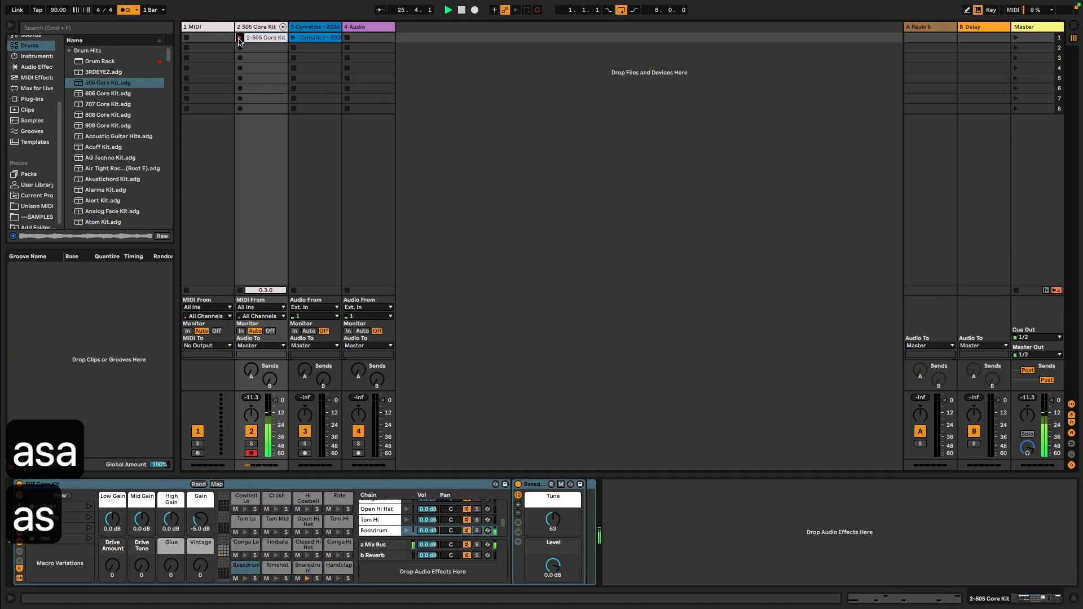
pyautogui.press('a')
pyautogui.press('a')
pyautogui.press('s')
pyautogui.press('a')
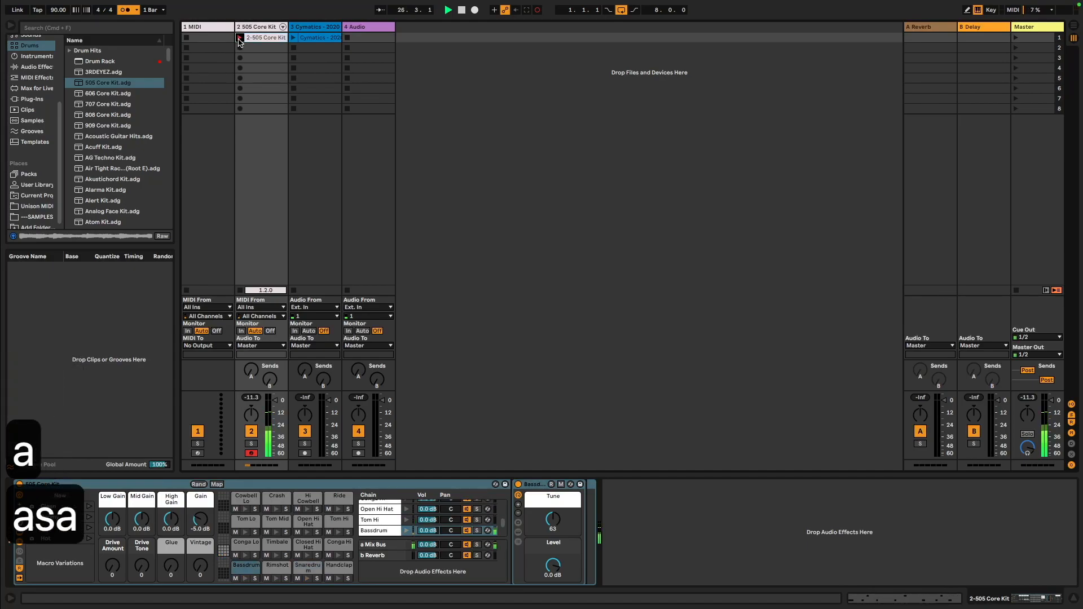
pyautogui.press('a')
pyautogui.press('s')
pyautogui.press('space')
pyautogui.press('space')
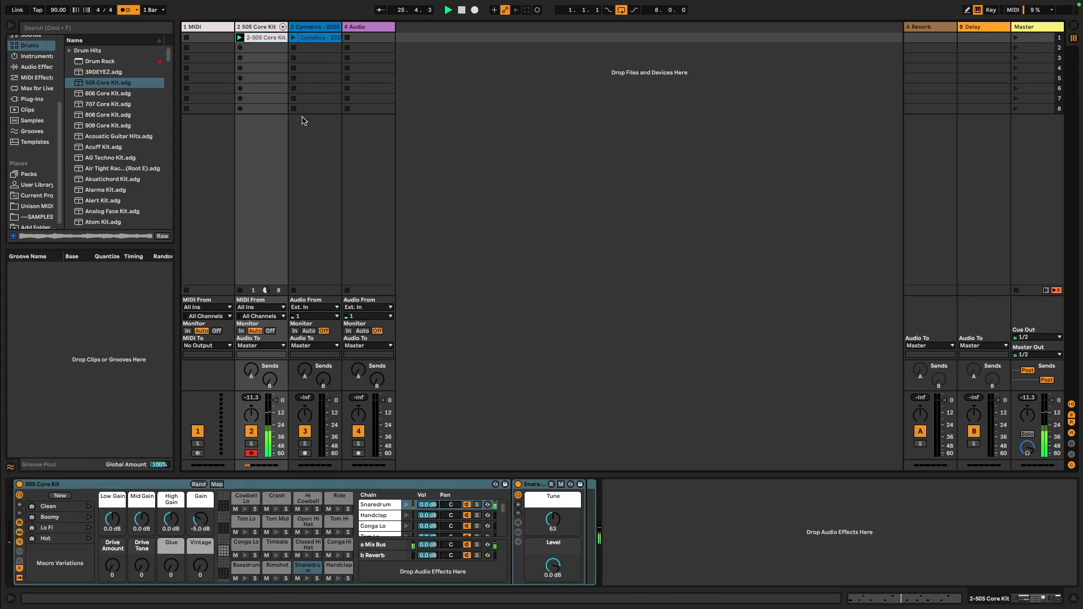
# Open the drum clip and quantize its notes to 1/16 with a 78% amount
pyautogui.doubleClick(271, 39)
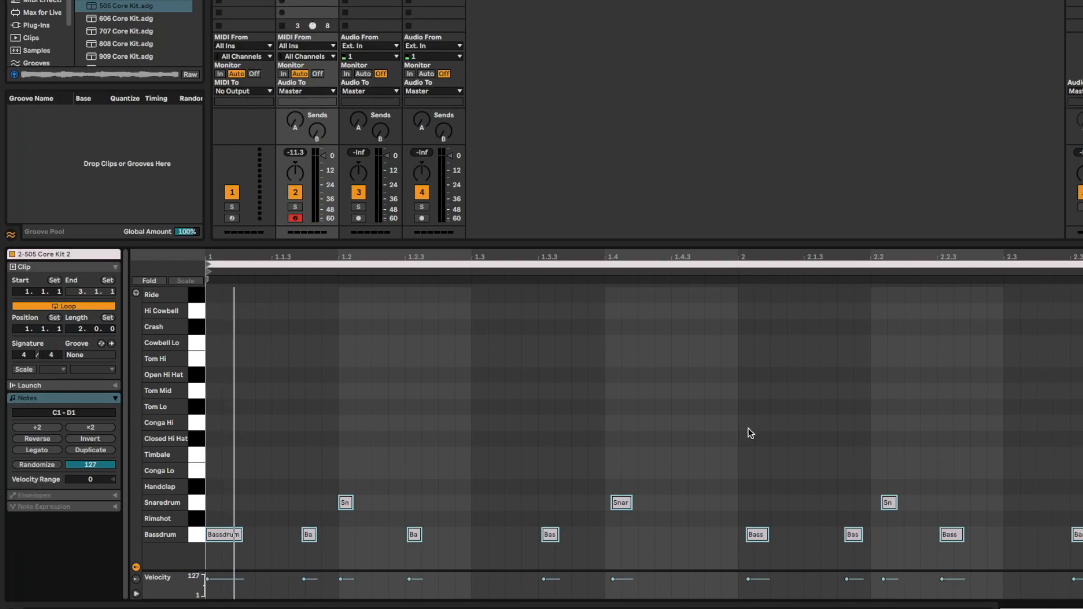
pyautogui.press('shift+super+u')
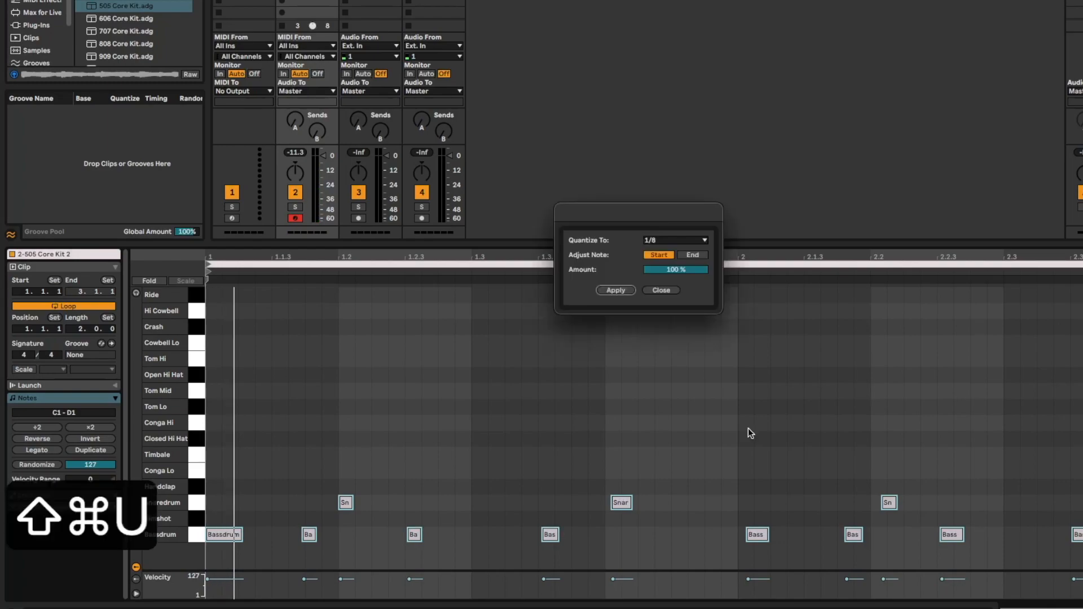
pyautogui.click(677, 241)
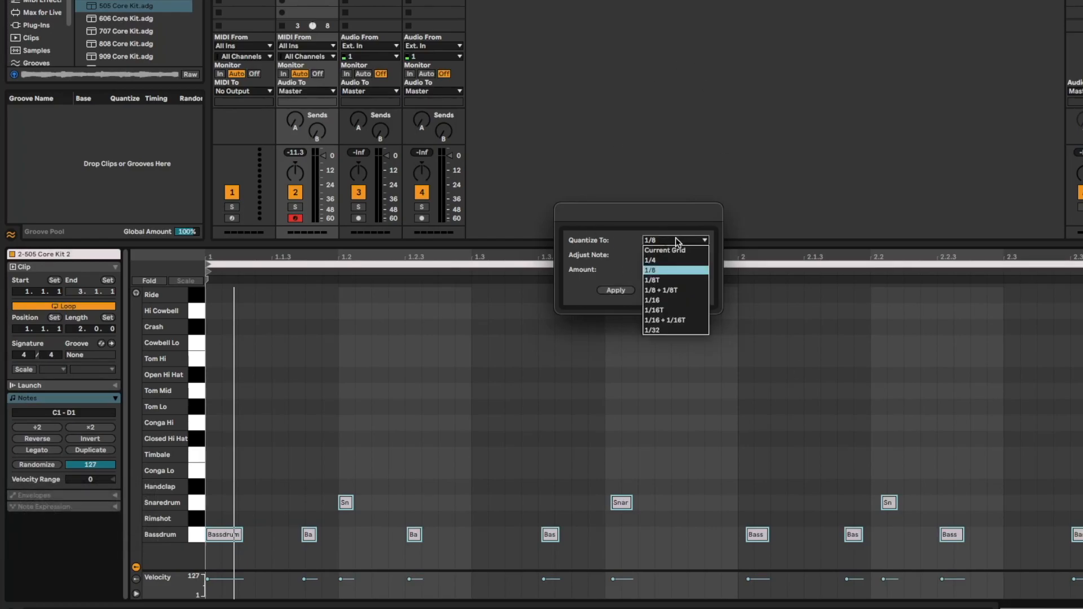
pyautogui.click(675, 300)
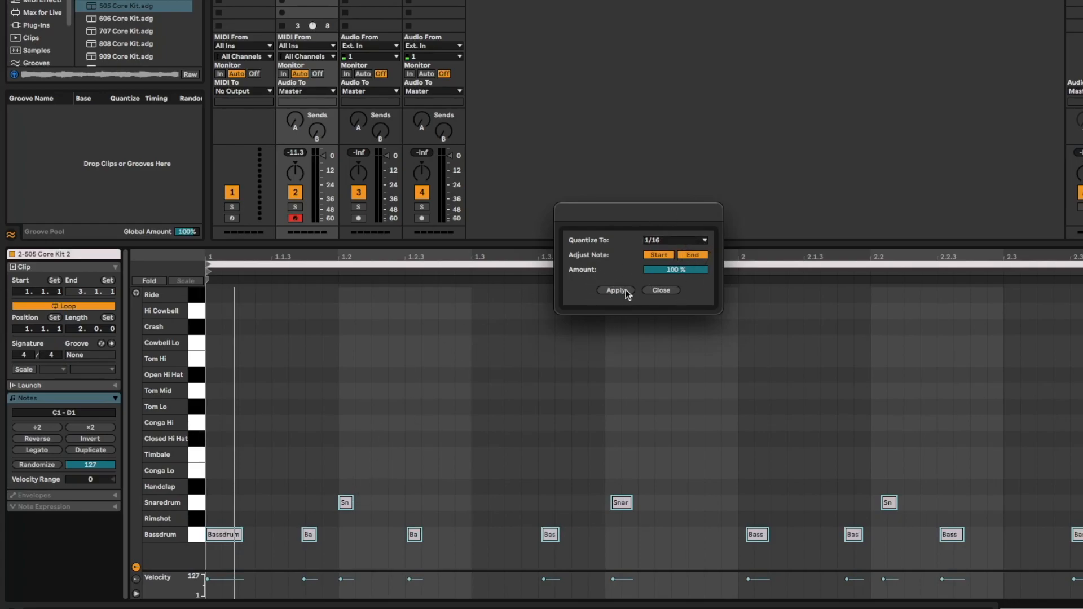
pyautogui.moveTo(676, 270); pyautogui.dragTo(677, 270)
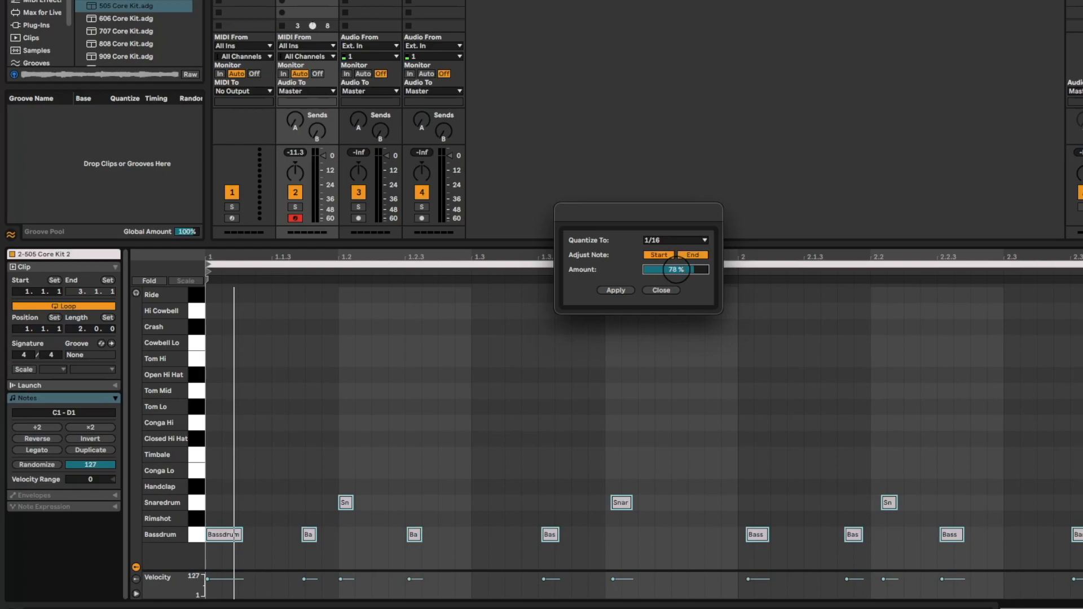
pyautogui.click(615, 290)
pyautogui.press('space')
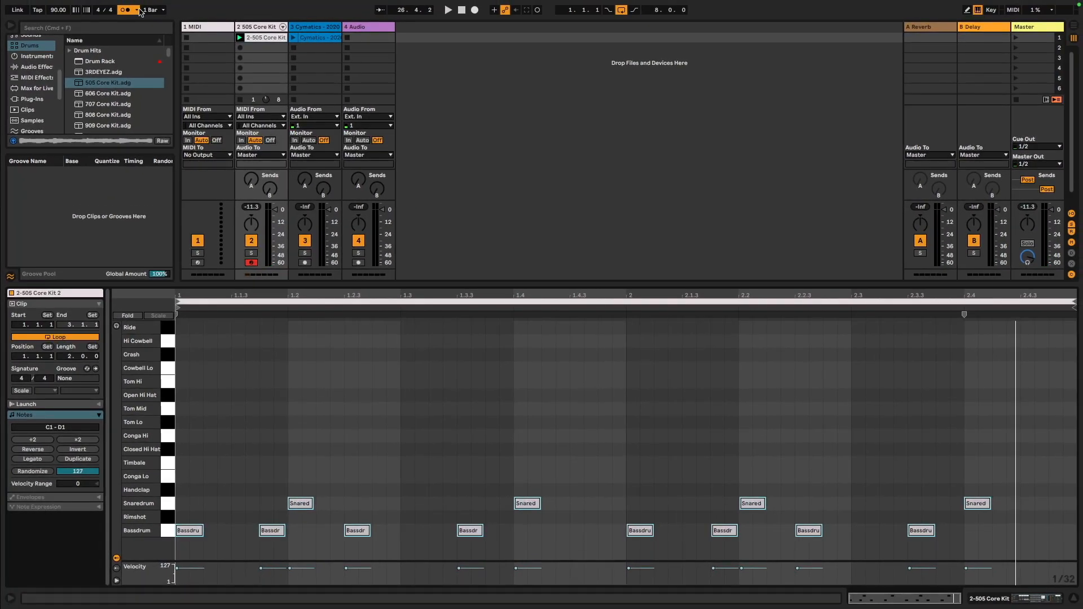
# Turn off the metronome and select the 4 Audio track
pyautogui.click(123, 10)
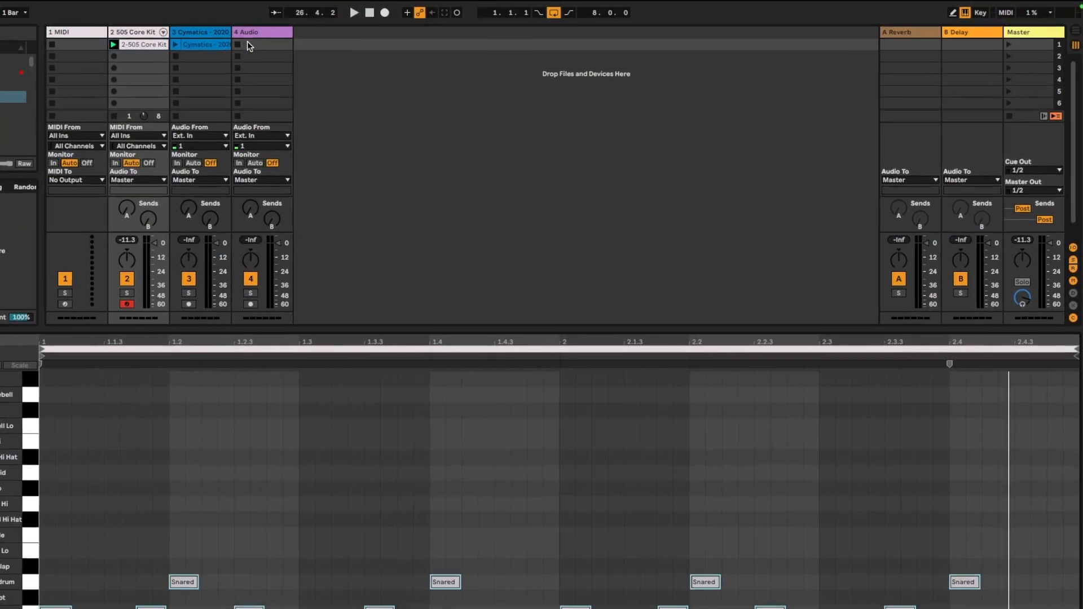
pyautogui.click(235, 44)
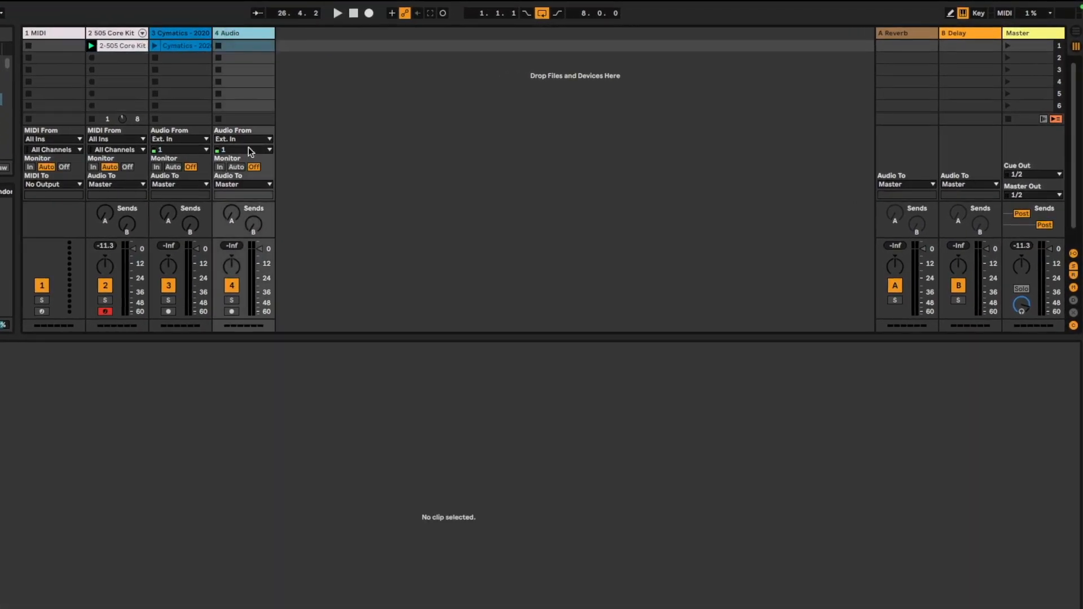
# Arm the 4 Audio track, record an audio clip into its first clip slot, and launch scene 1 to hear it
pyautogui.click(231, 312)
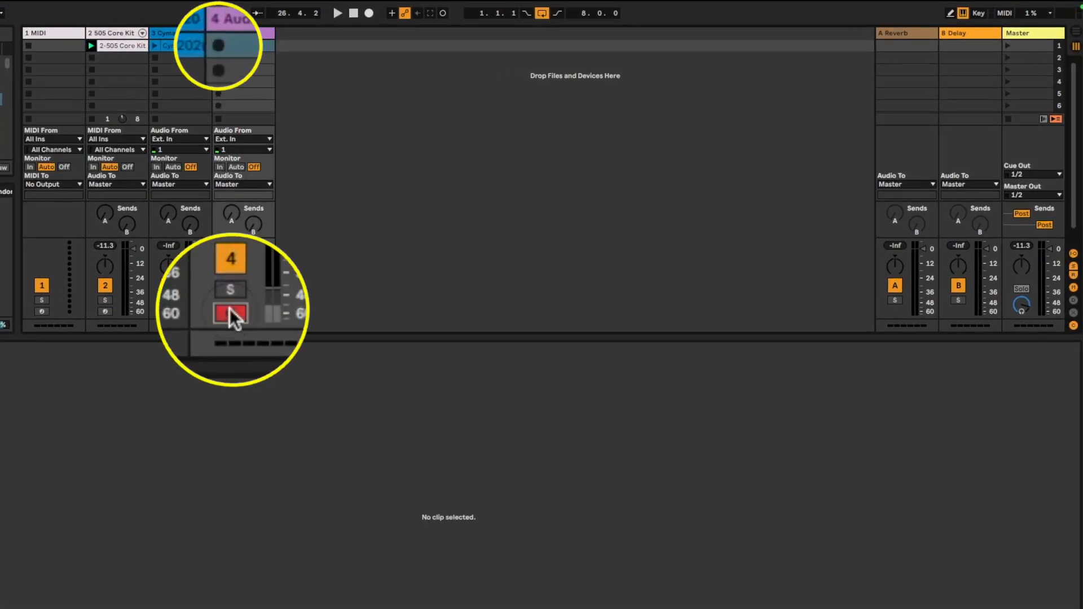
pyautogui.click(218, 48)
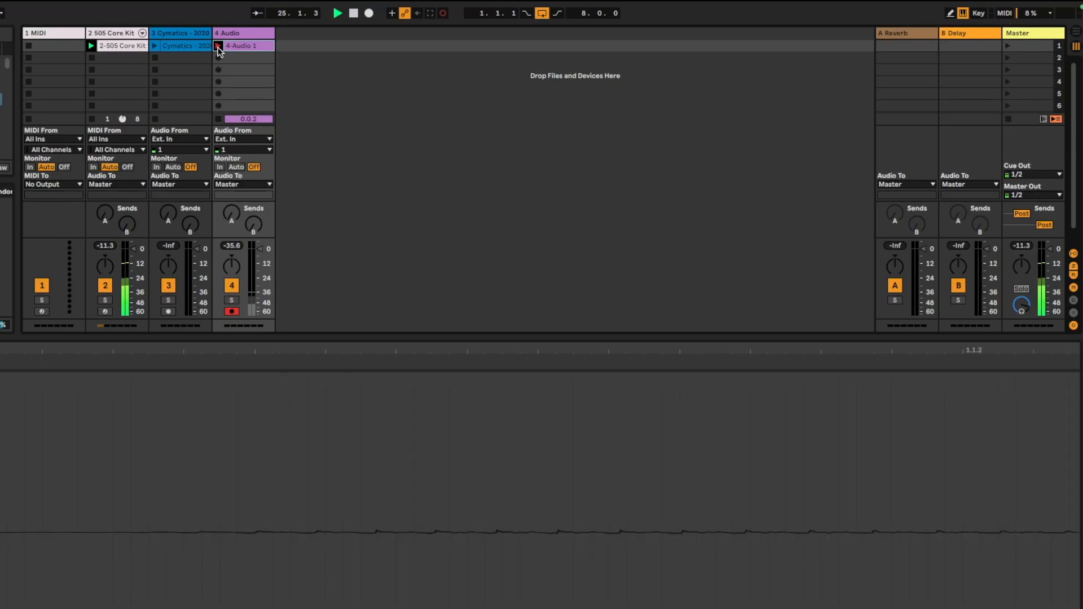
pyautogui.click(217, 47)
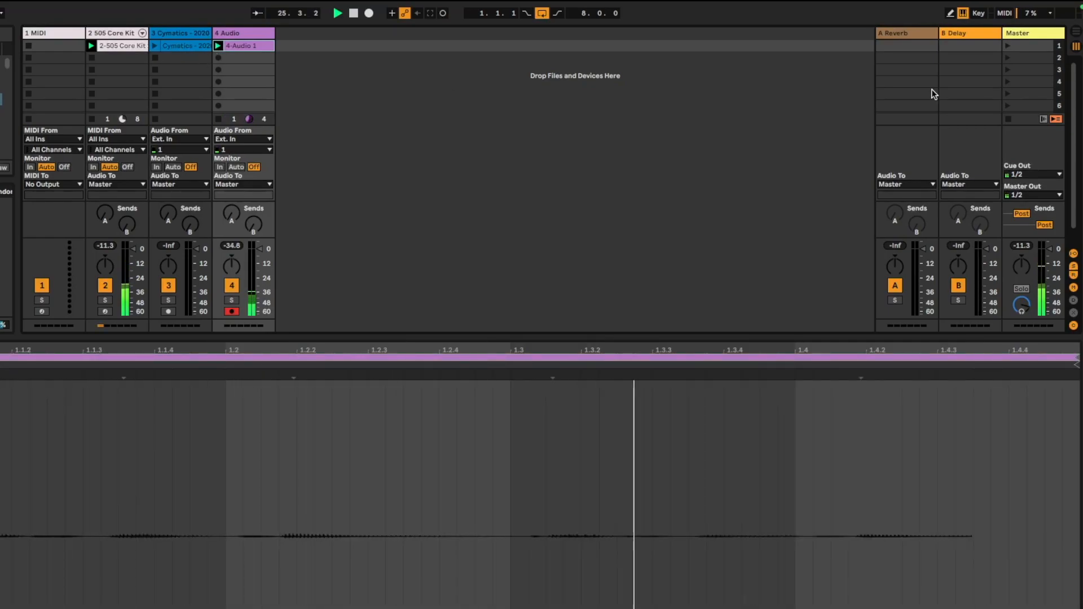
pyautogui.click(1008, 49)
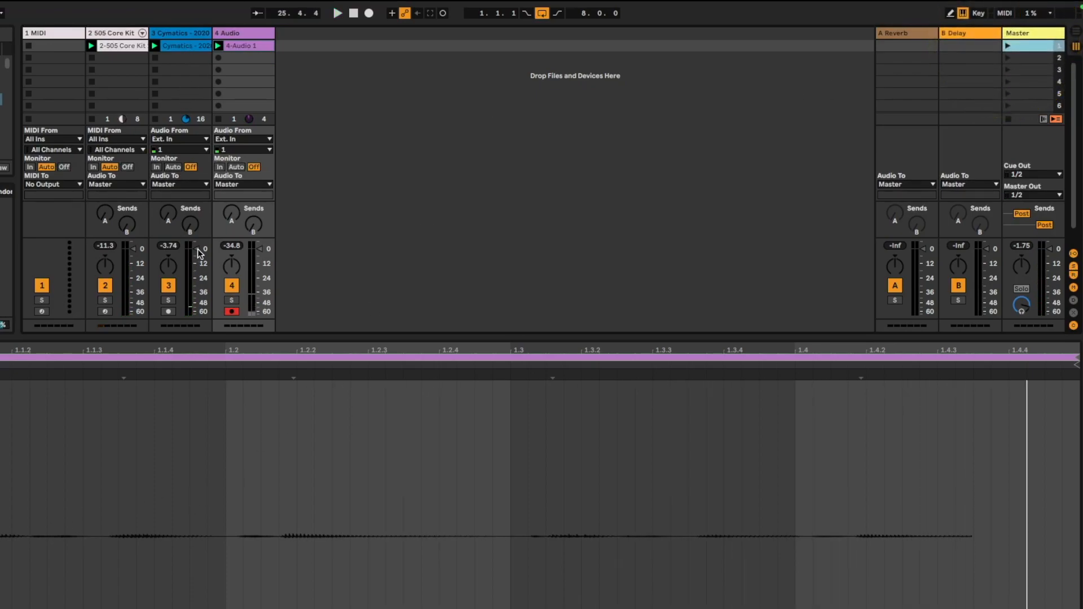
# Raise the recorded audio clip's gain to 19.5 dB and play it back
pyautogui.moveTo(224, 403); pyautogui.dragTo(225, 287)
pyautogui.press('space')
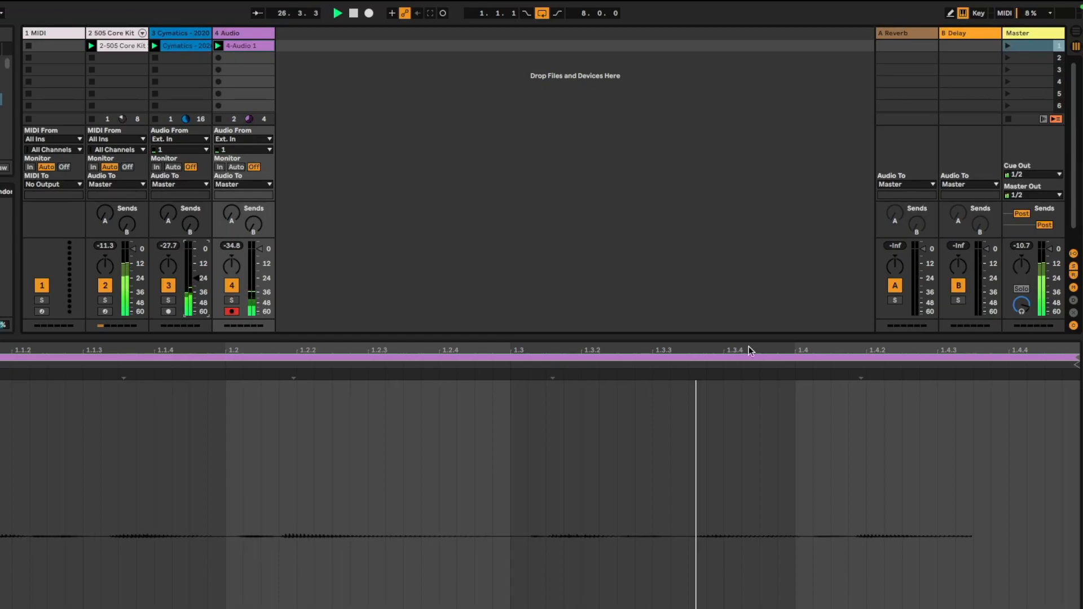
pyautogui.press('space')
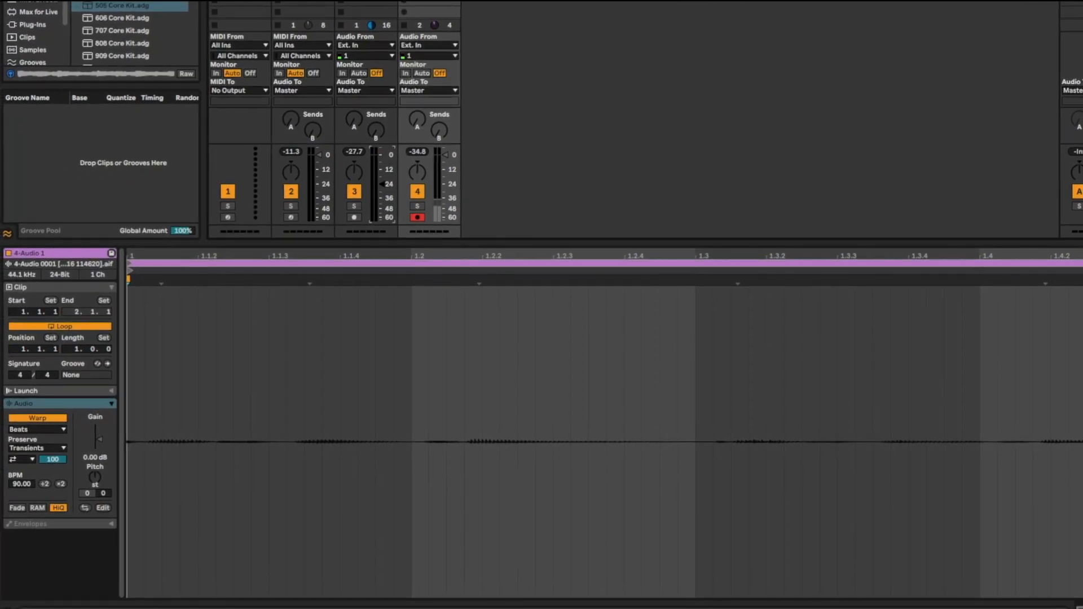
pyautogui.click(365, 2)
pyautogui.moveTo(99, 439)
pyautogui.mouseDown()
pyautogui.moveTo(100, 418)
pyautogui.moveTo(101, 427)
pyautogui.mouseUp()
pyautogui.press('space')
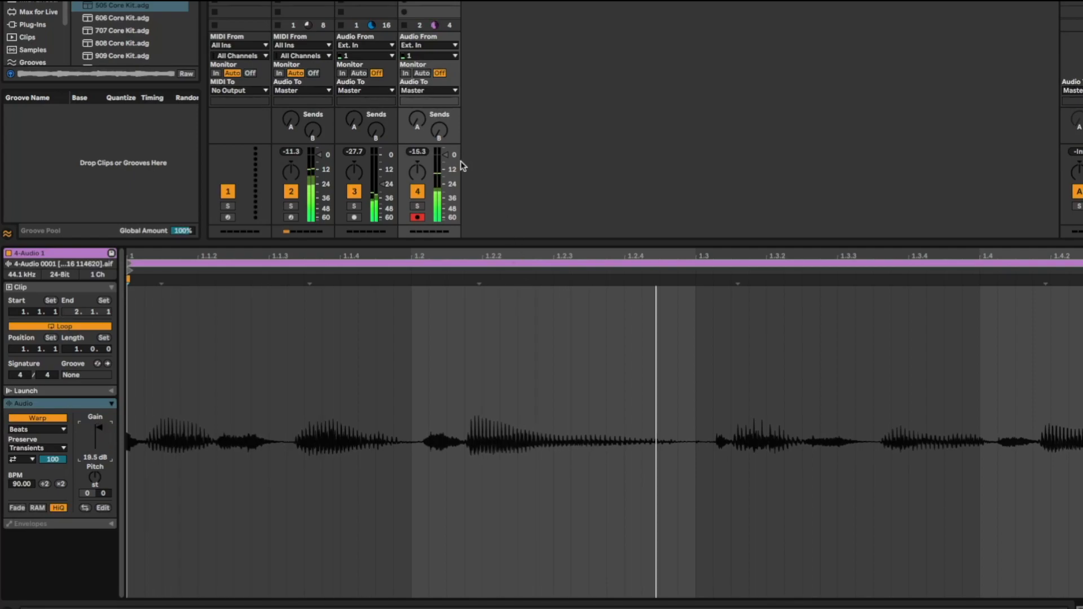
pyautogui.press('space')
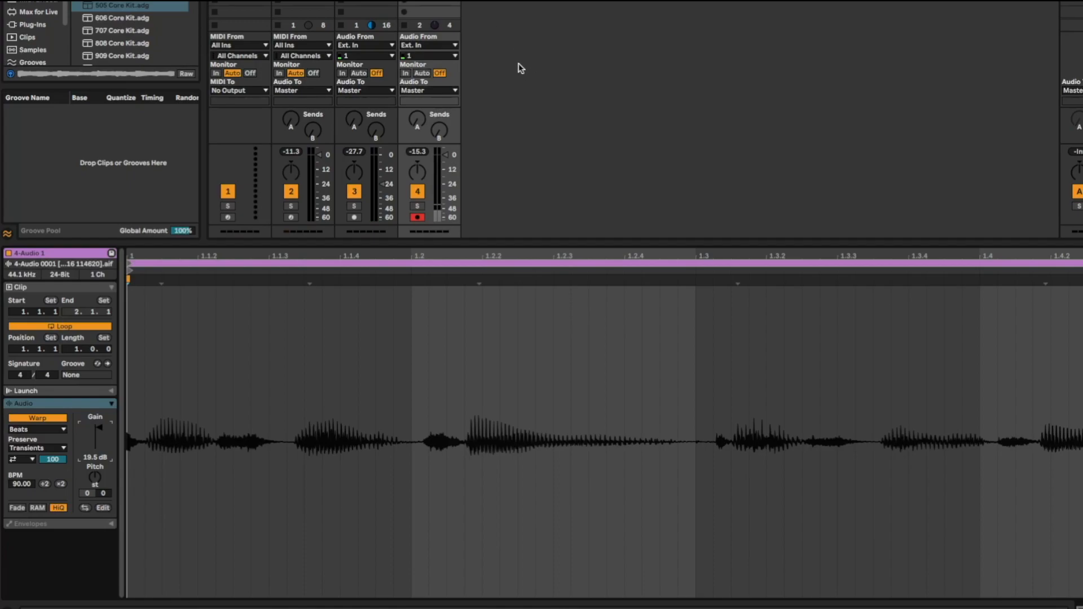
# Play the first scene to audition the audio clip together with the drums and melody
pyautogui.click(405, 262)
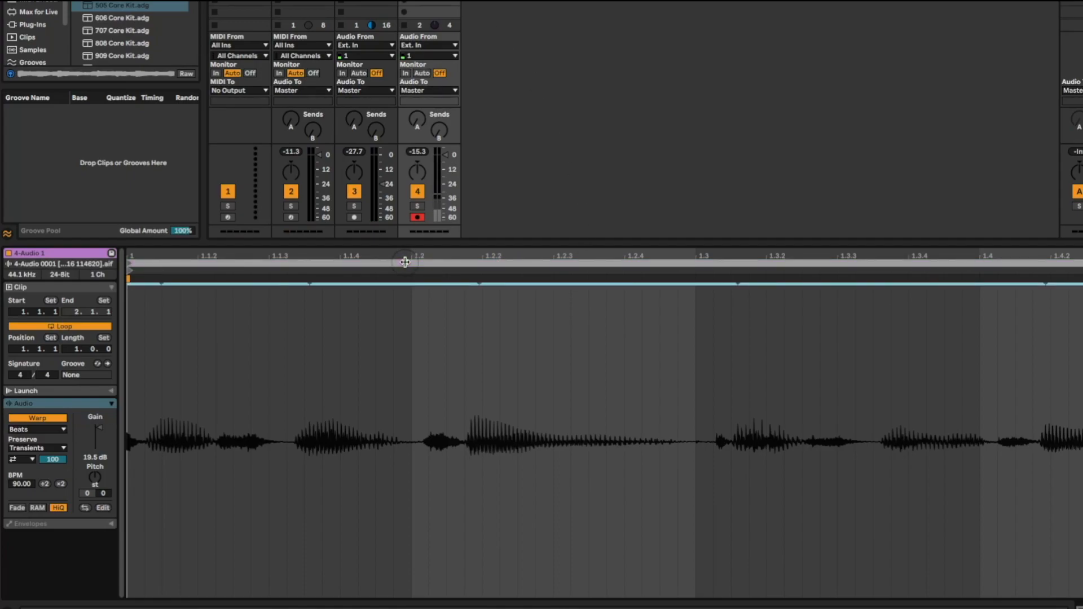
pyautogui.click(366, 1)
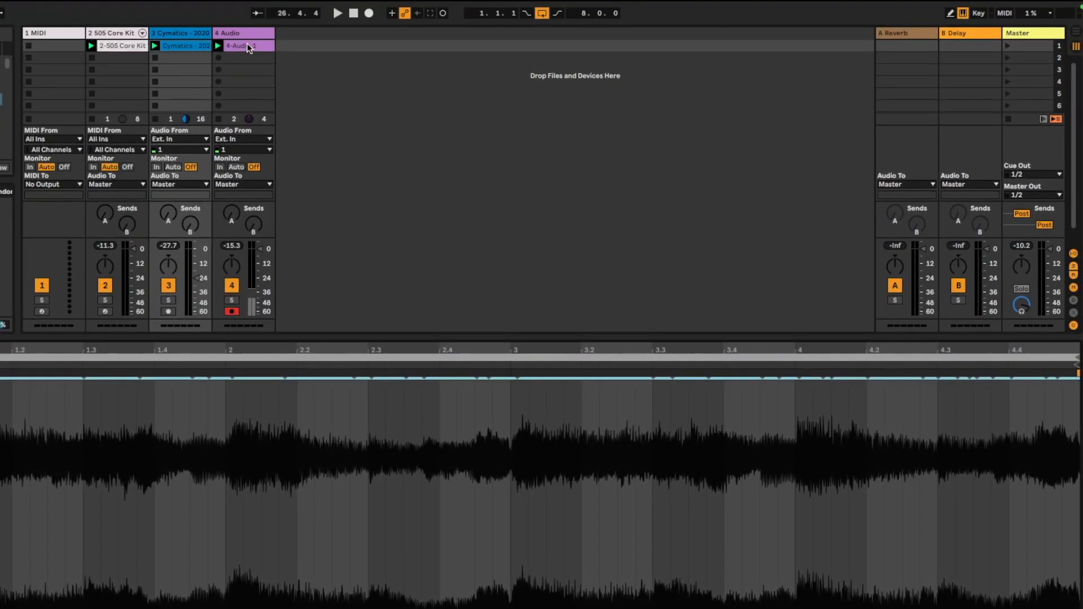
pyautogui.click(249, 47)
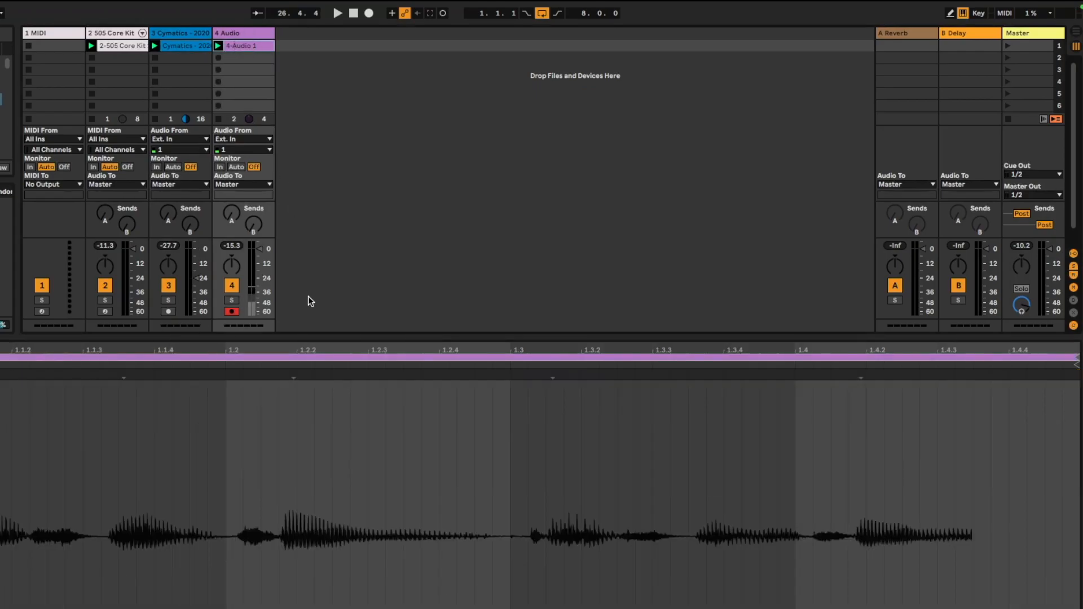
pyautogui.click(303, 356)
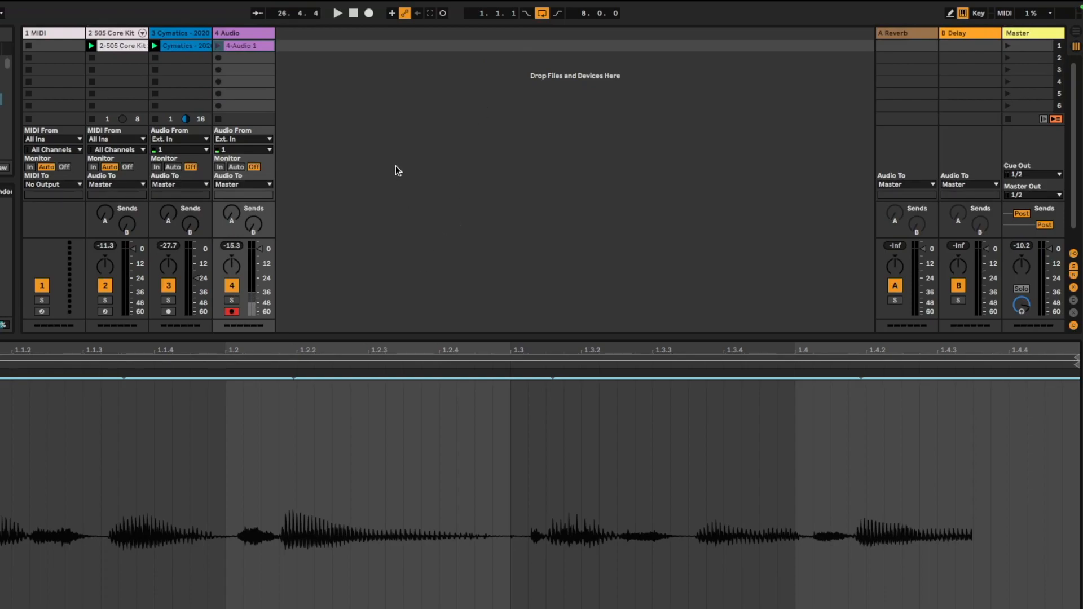
pyautogui.click(1005, 45)
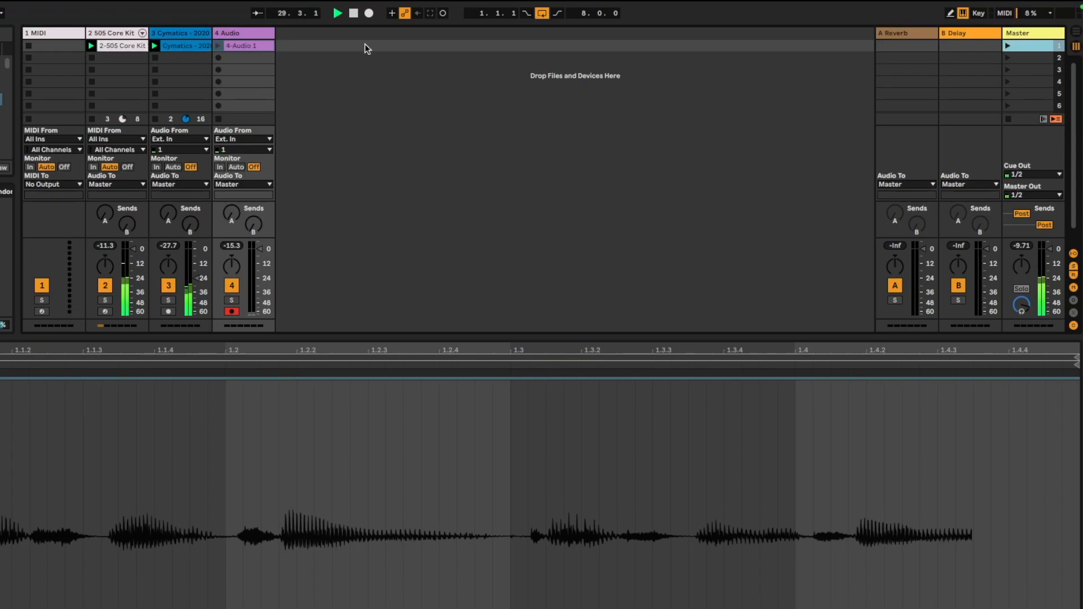
pyautogui.press('space')
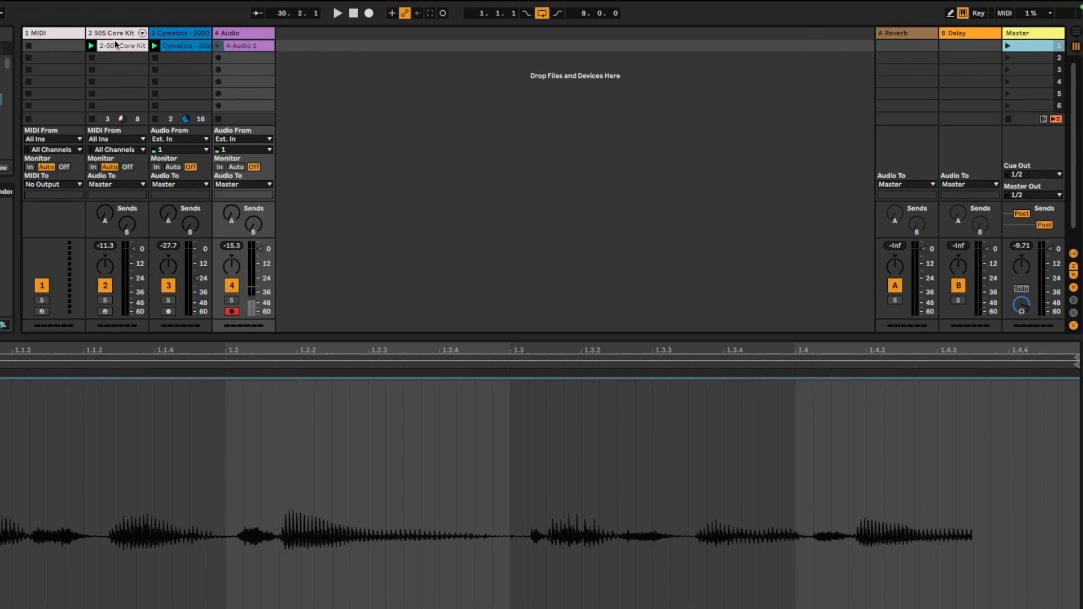
# Duplicate the drum clip and the first scene into the second scene
pyautogui.click(116, 48)
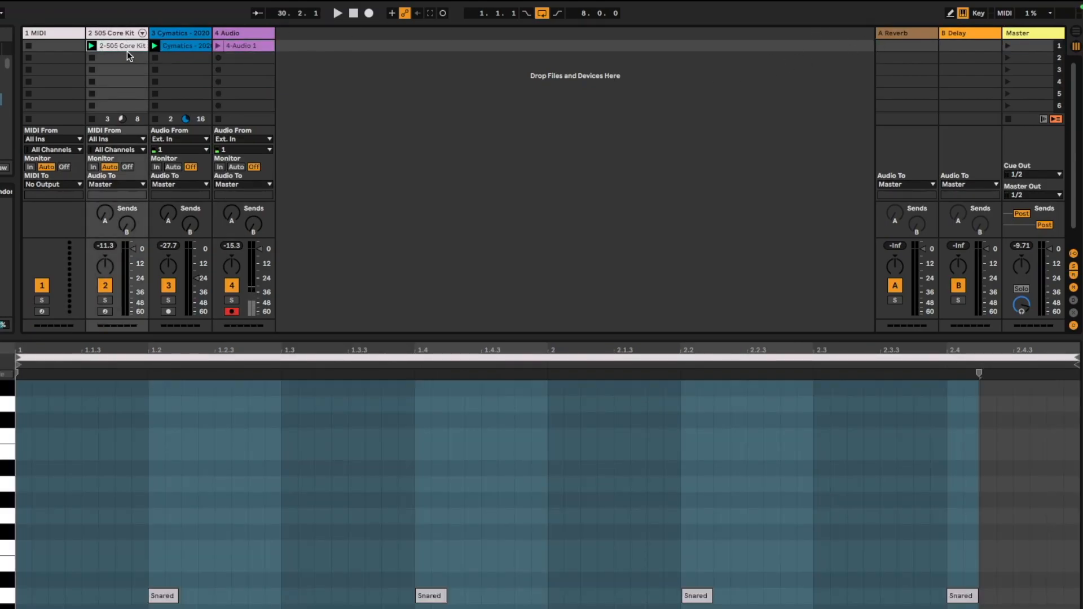
pyautogui.hotkey('ctrl', 'd')
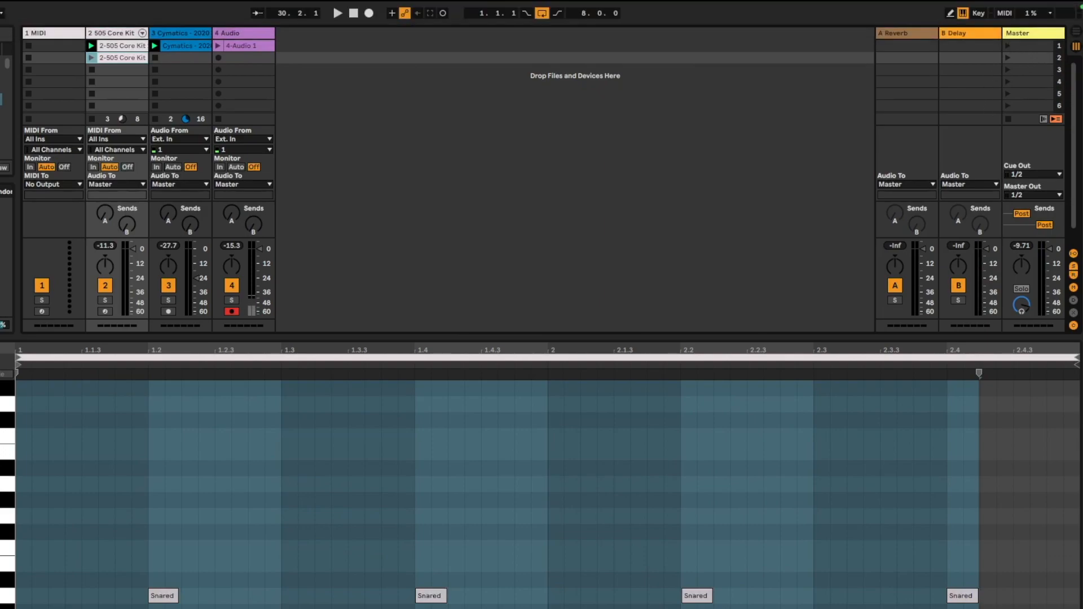
pyautogui.moveTo(1039, 48)
pyautogui.mouseDown()
pyautogui.moveTo(1037, 61)
pyautogui.moveTo(1037, 52)
pyautogui.mouseUp()
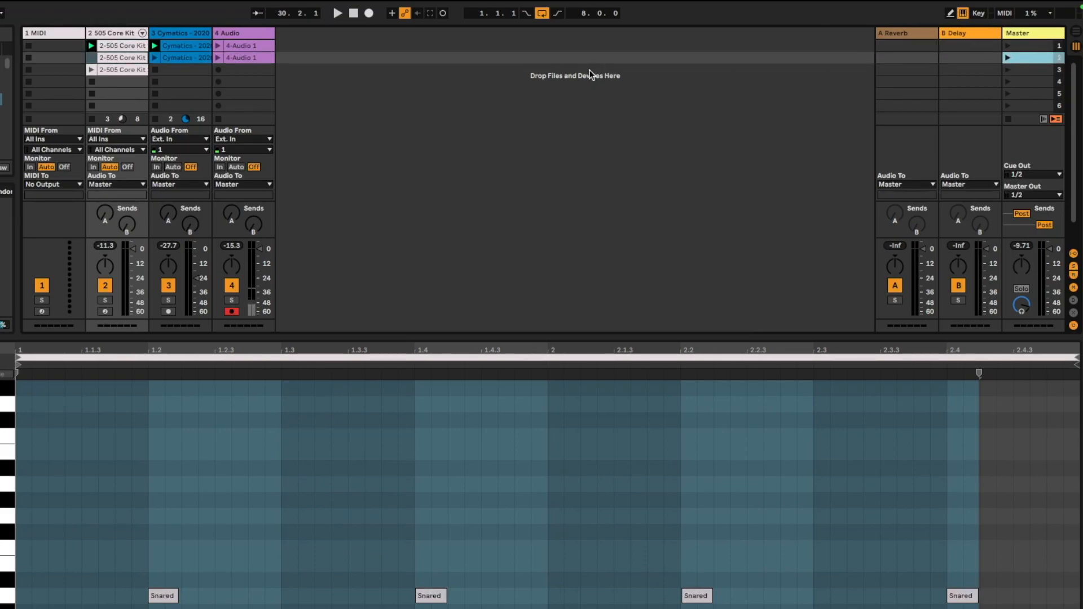
# Add closed hi-hat notes across the second scene's drum clip by duplicating them, then play it
pyautogui.click(107, 56)
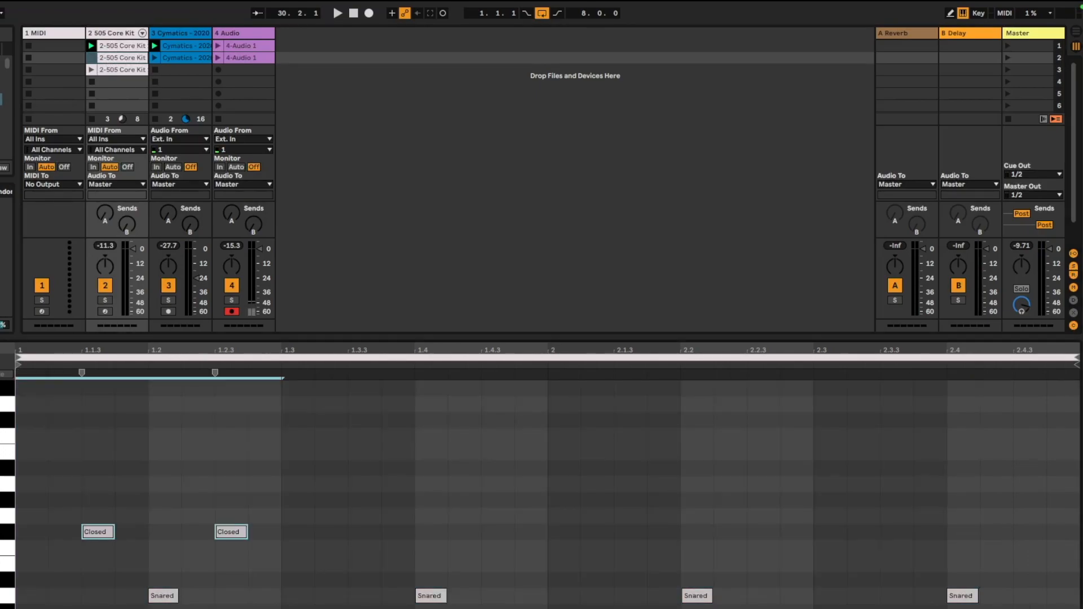
pyautogui.press('super+d')
pyautogui.press('super+d')
pyautogui.press('super+d')
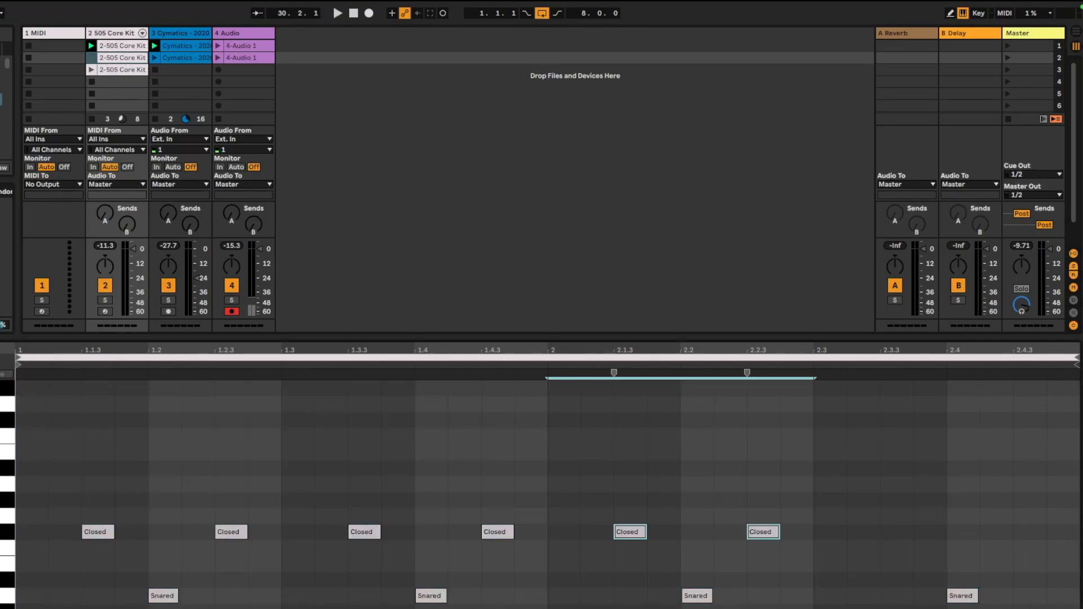
pyautogui.press('space')
pyautogui.press('space')
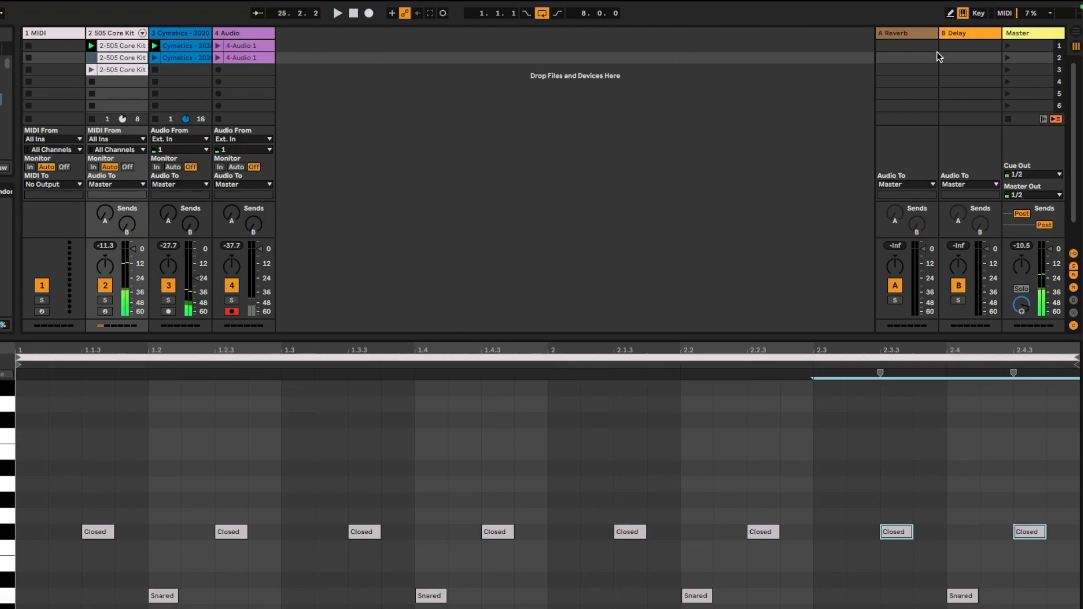
# Audition scenes 1 and 2 and set the global launch quantization to 1 Bar
pyautogui.click(1007, 45)
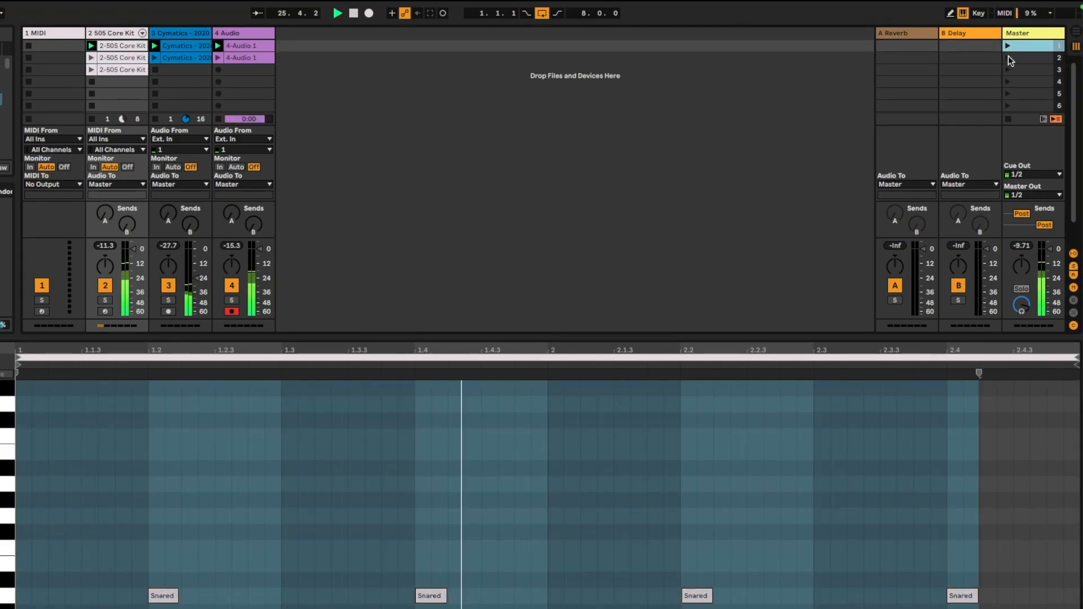
pyautogui.click(1008, 58)
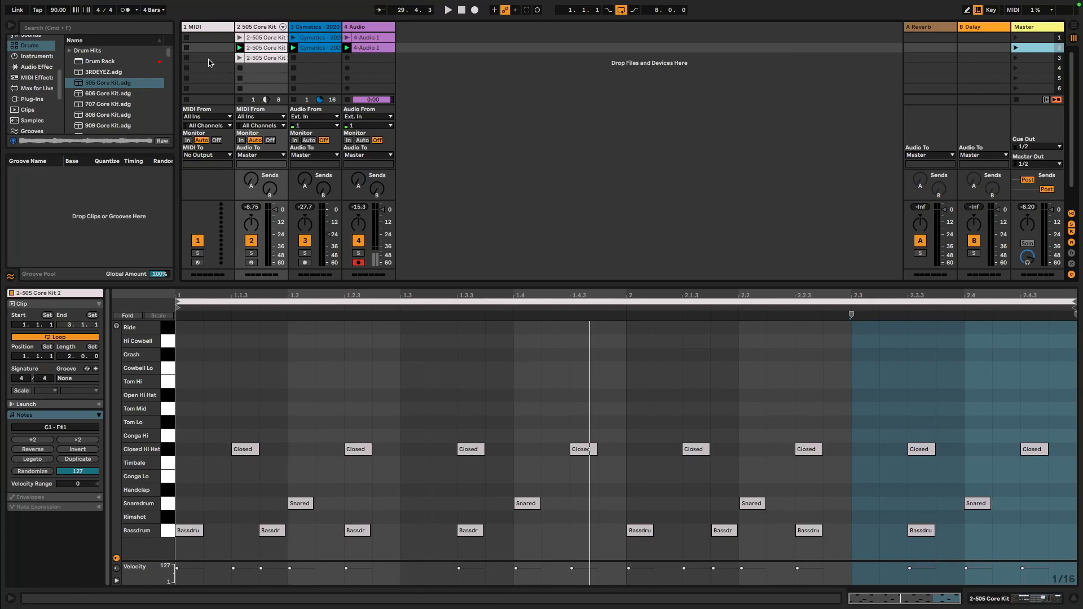
pyautogui.click(175, 14)
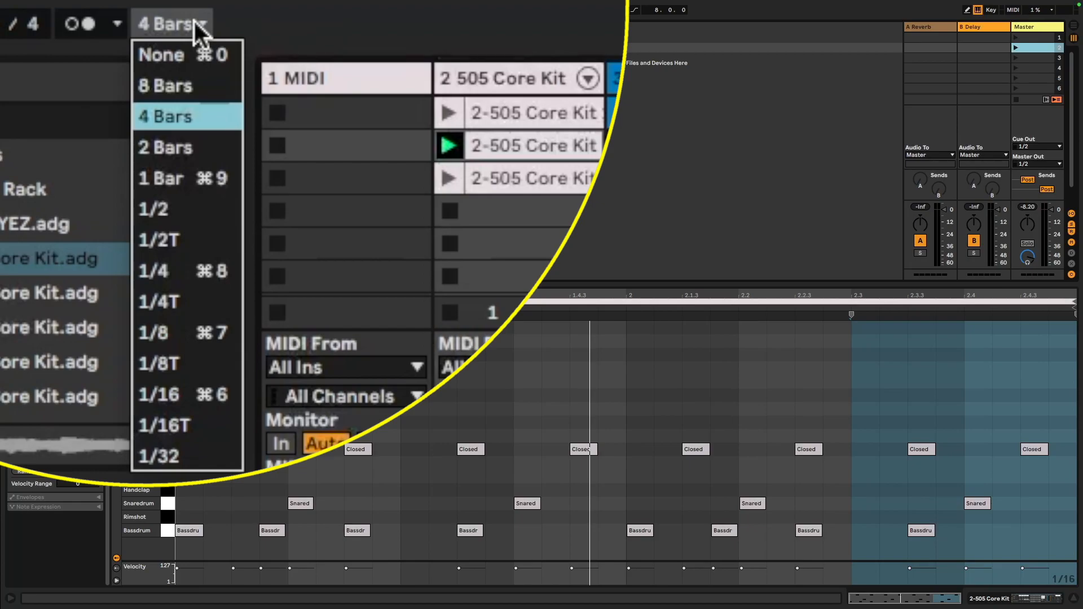
pyautogui.click(202, 180)
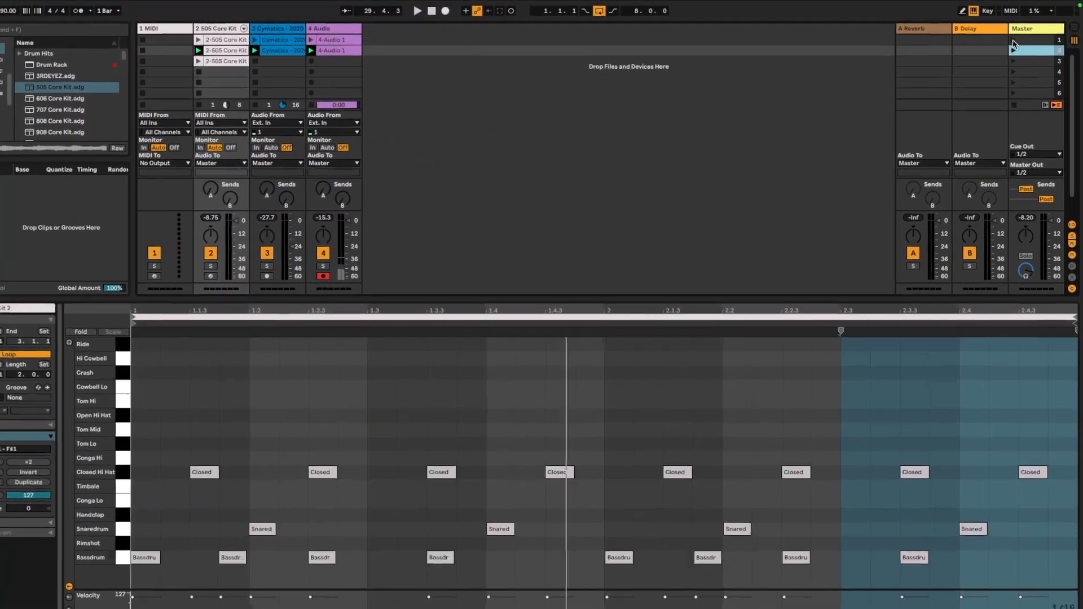
# Launch scenes 1 and 2 in turn and stop all clips to test the transitions
pyautogui.click(1017, 38)
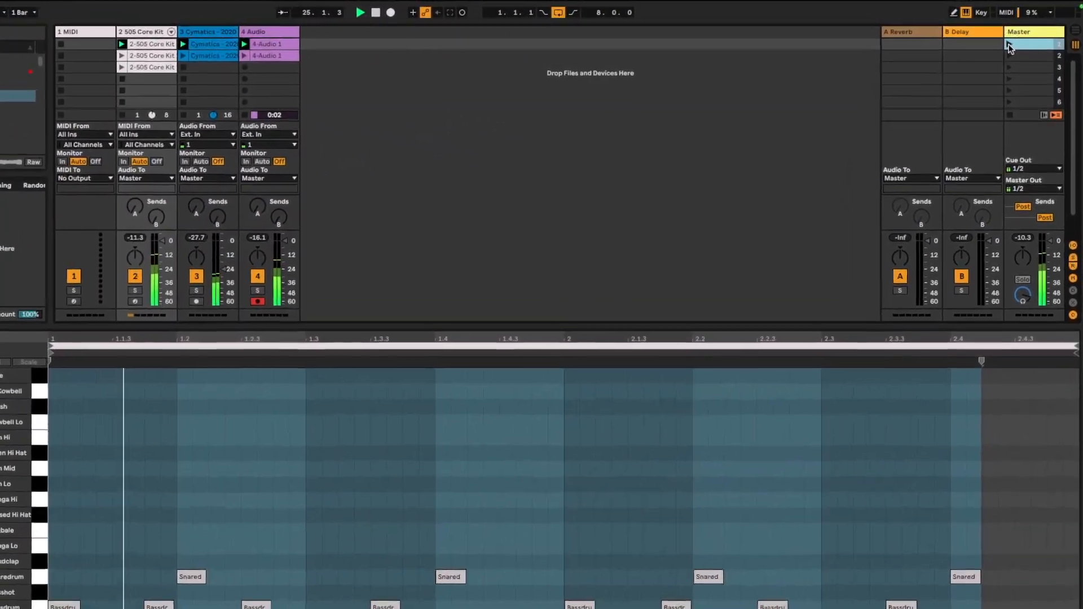
pyautogui.click(1009, 57)
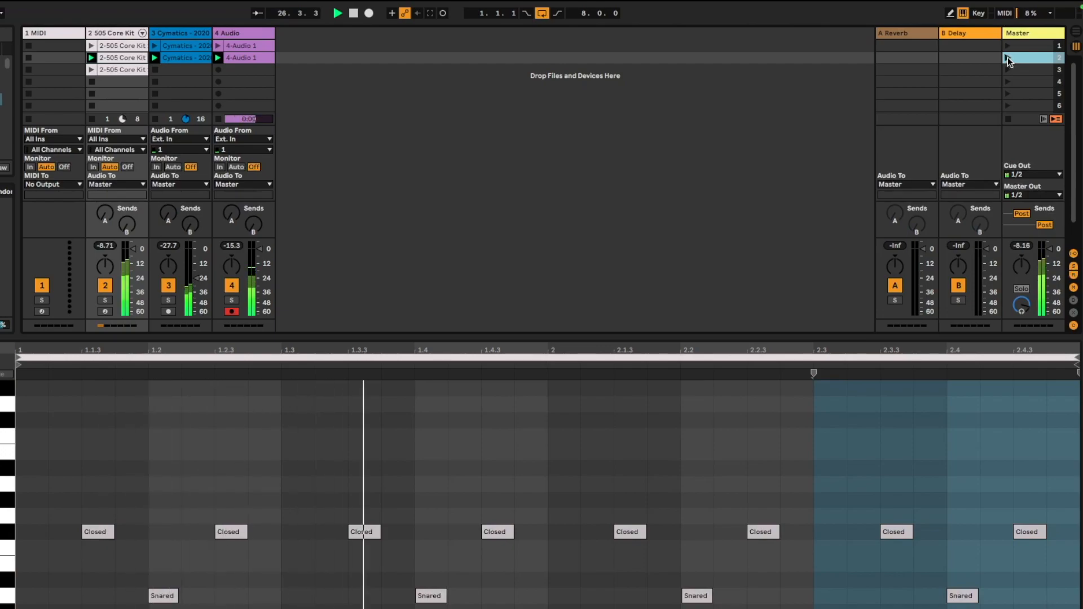
pyautogui.click(1012, 124)
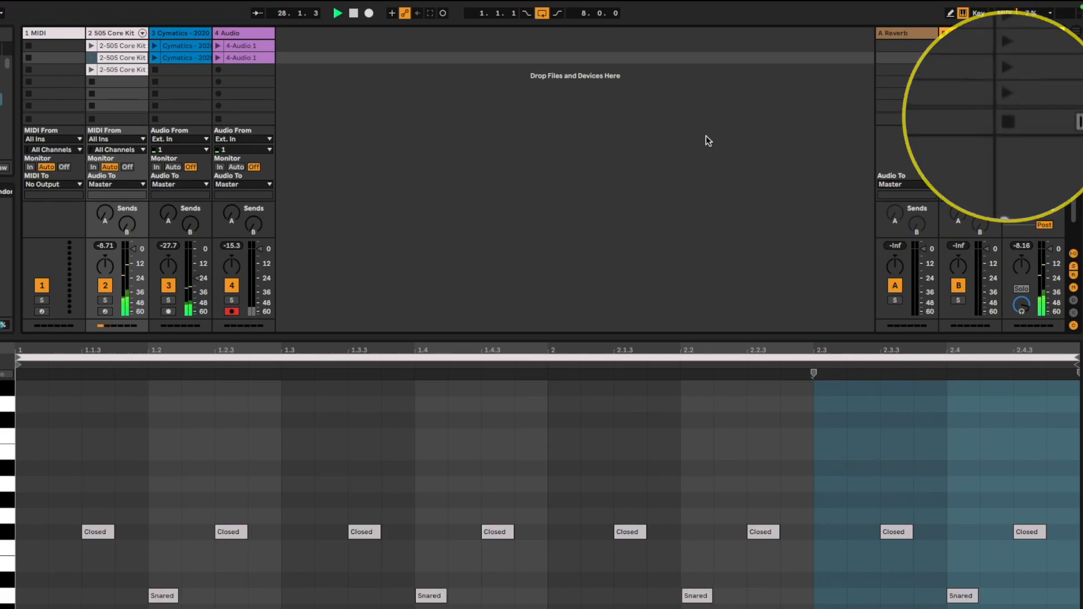
pyautogui.click(1007, 45)
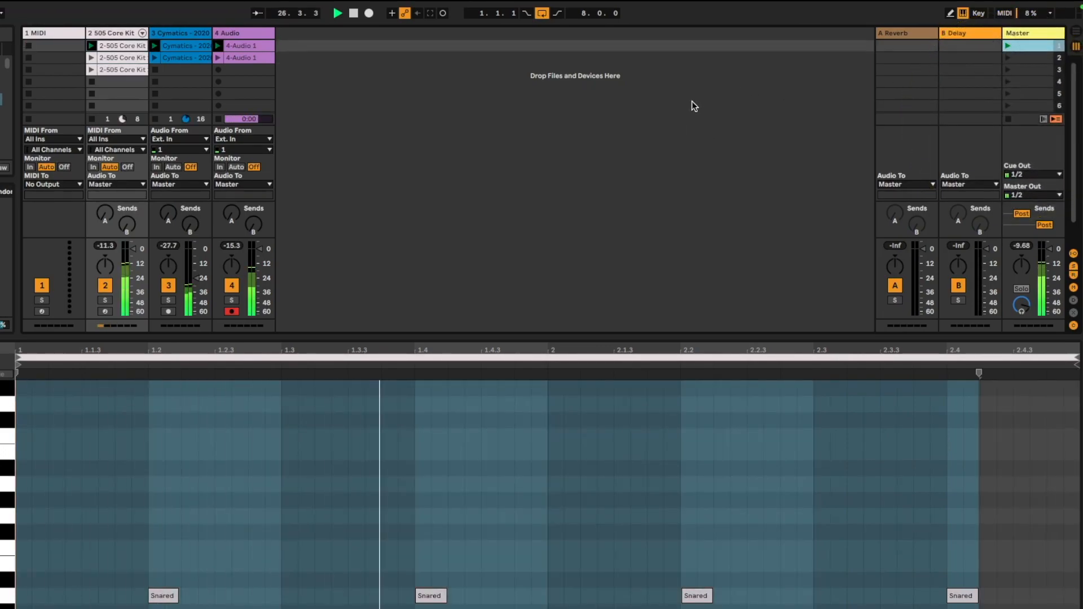
pyautogui.click(1009, 118)
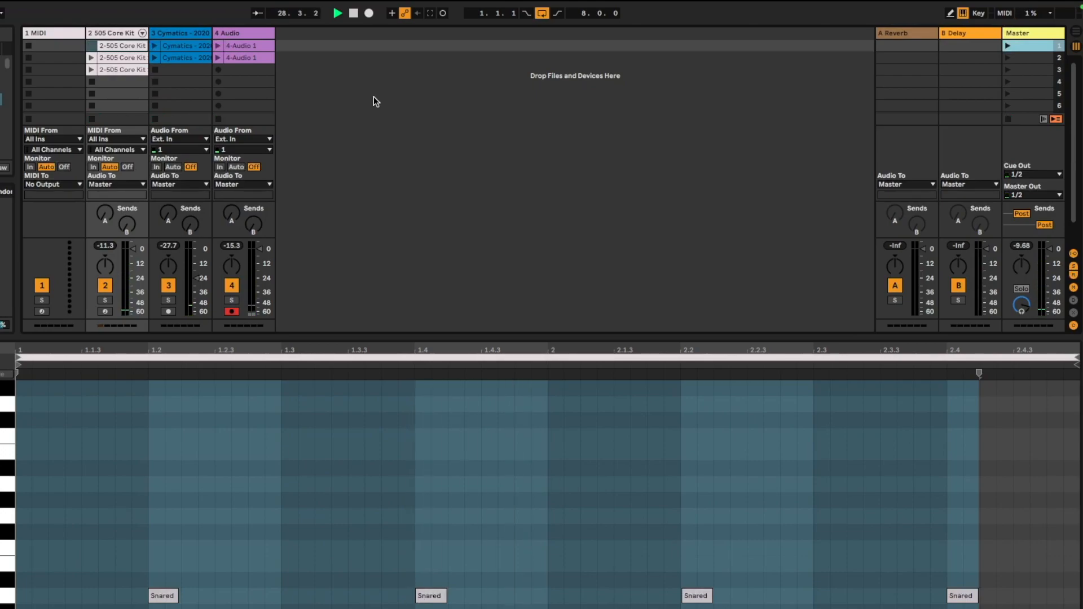
# Select the three clips of scene 1 and color them orange
pyautogui.click(246, 34)
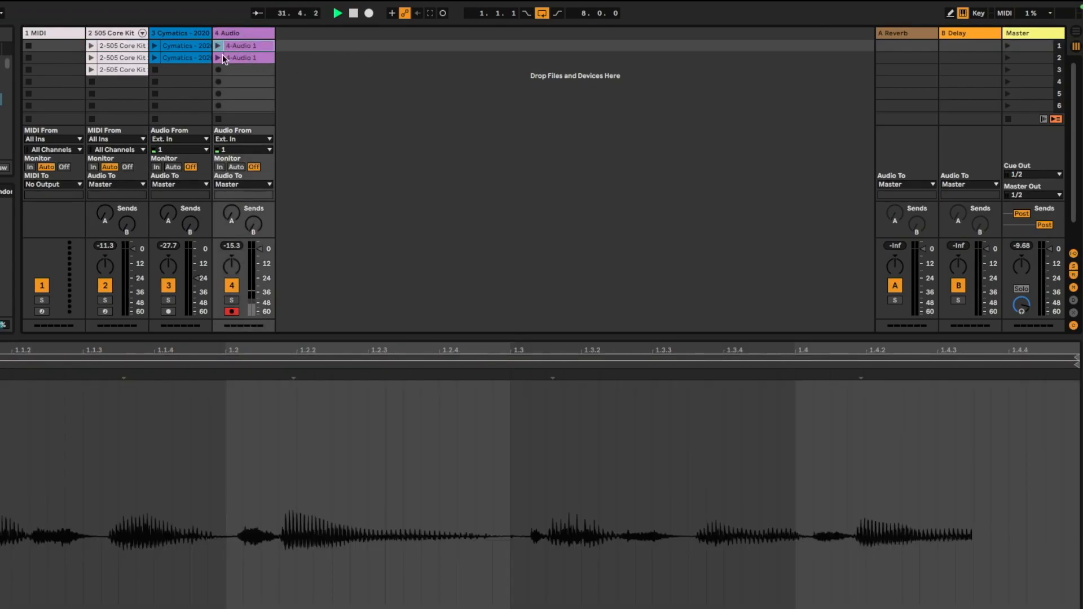
pyautogui.click(120, 44)
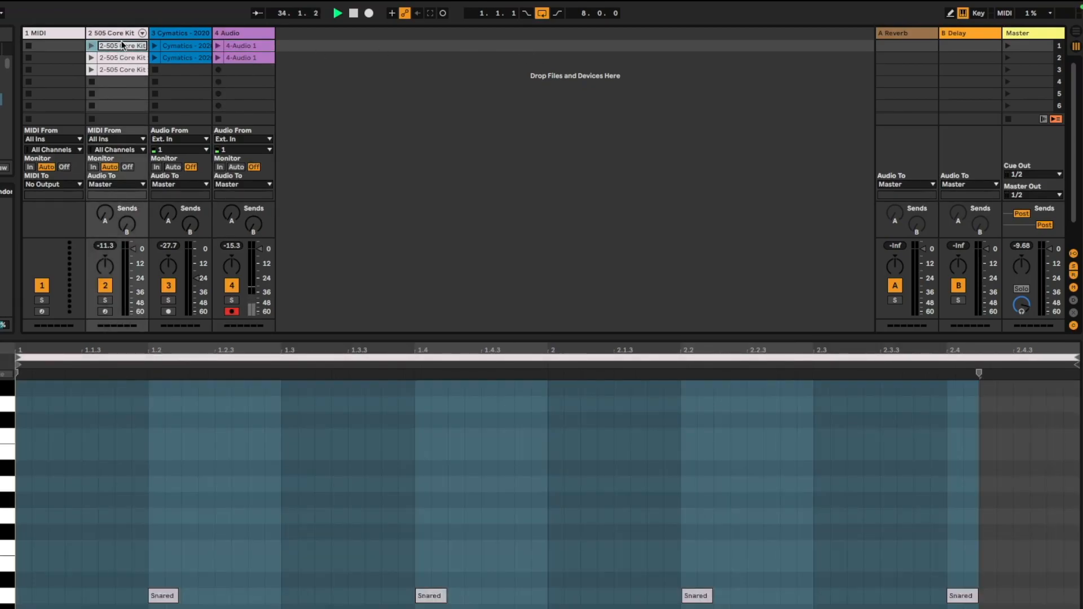
pyautogui.keyDown('shift'); pyautogui.click(253, 45); pyautogui.keyUp('shift')
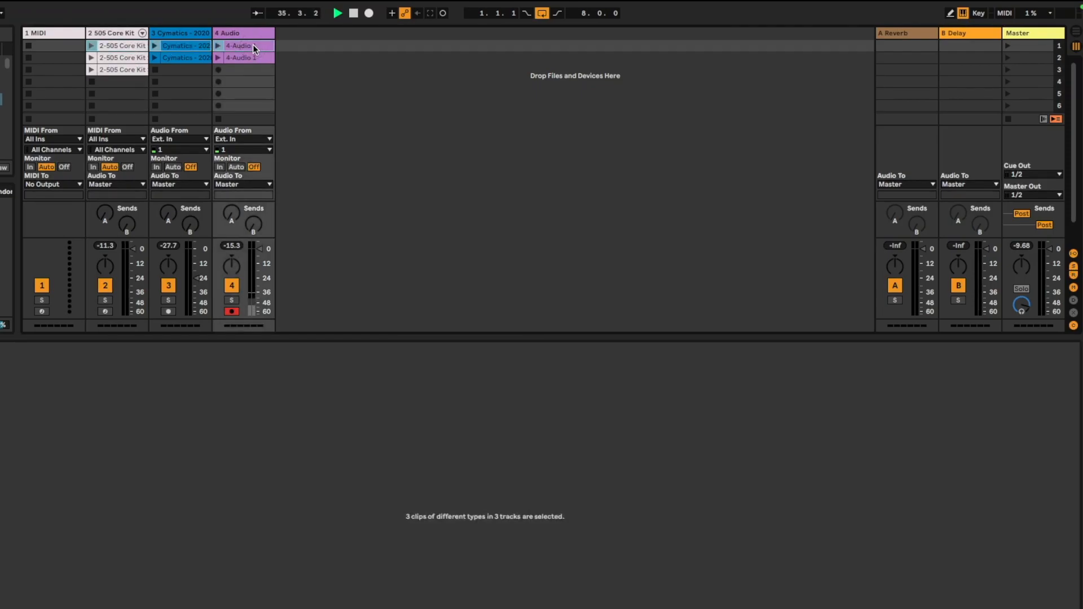
pyautogui.rightClick(253, 45)
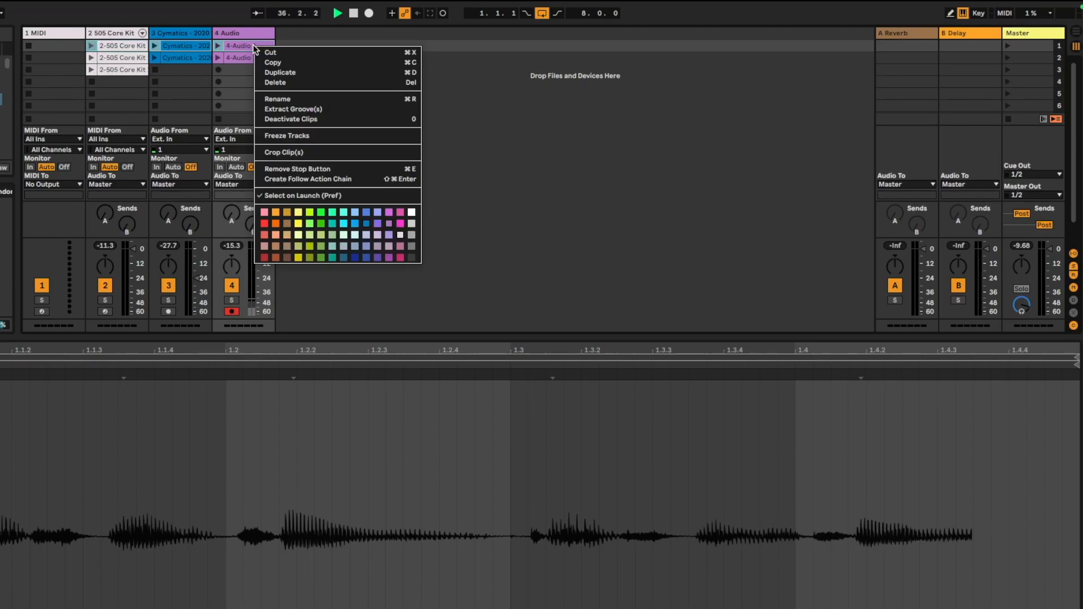
pyautogui.click(275, 223)
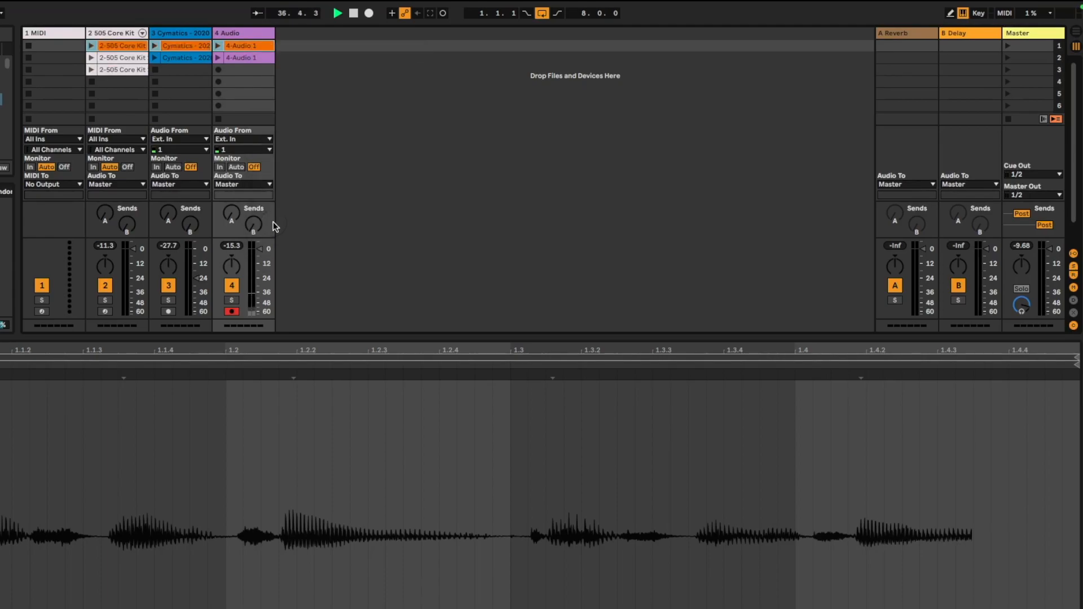
# Color the scene 2 clips light blue, then recolor its Cymatics clip green
pyautogui.click(110, 57)
pyautogui.keyDown('shift'); pyautogui.click(238, 57); pyautogui.keyUp('shift')
pyautogui.rightClick(241, 57)
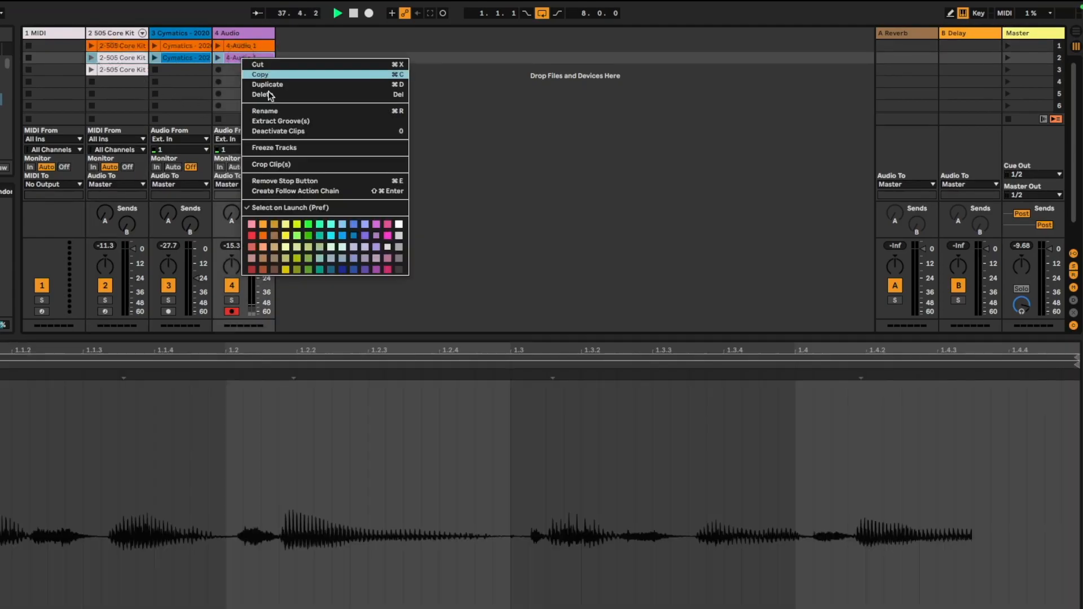
pyautogui.click(330, 236)
pyautogui.click(185, 56)
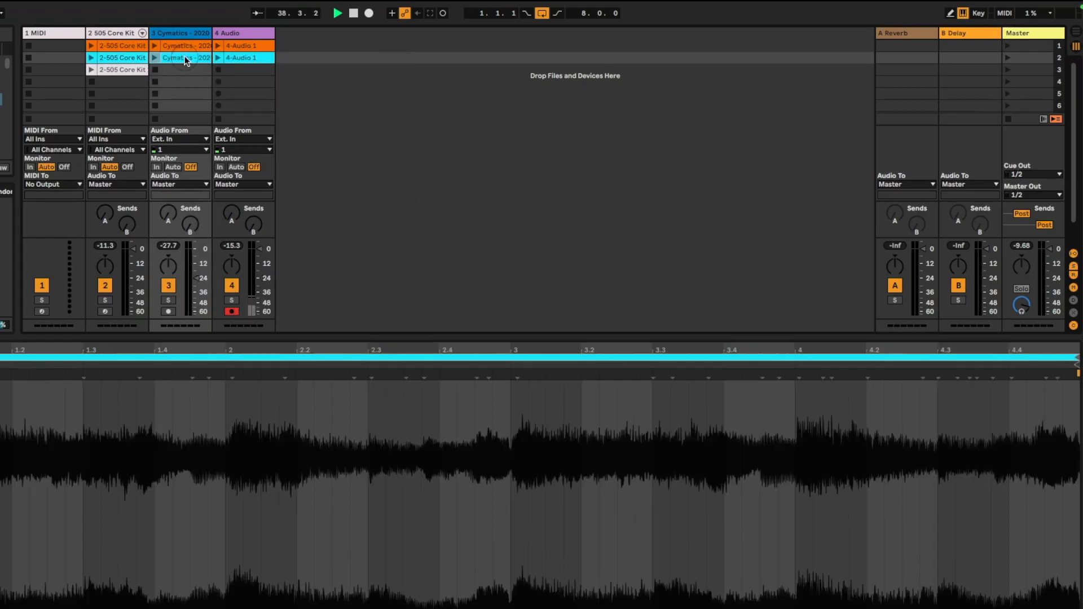
pyautogui.rightClick(184, 56)
pyautogui.click(252, 299)
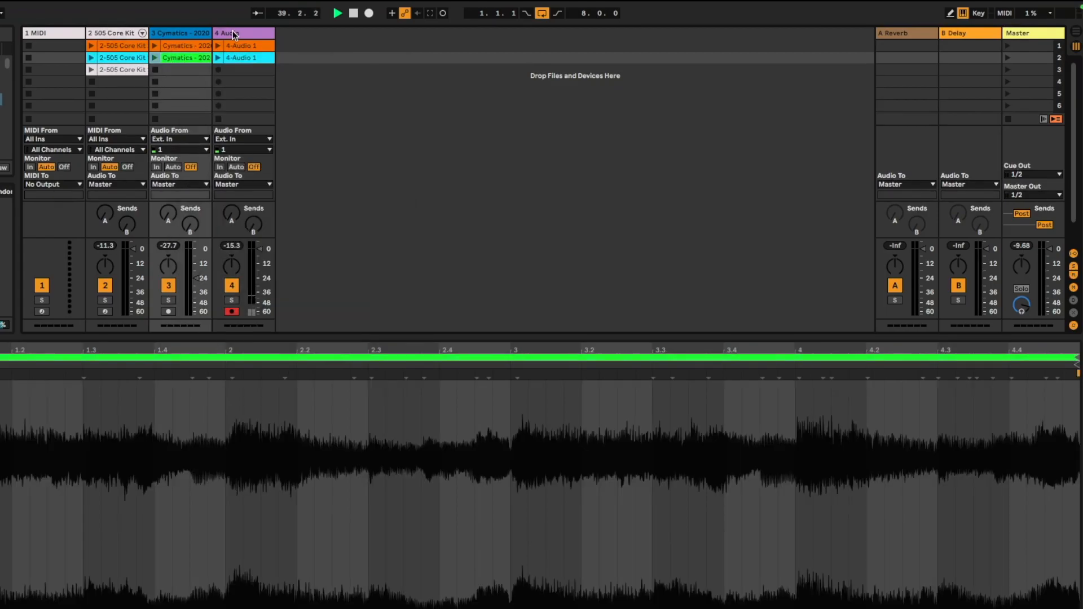
# Rename the drum clip in scene 2 as Hat loop
pyautogui.click(117, 57)
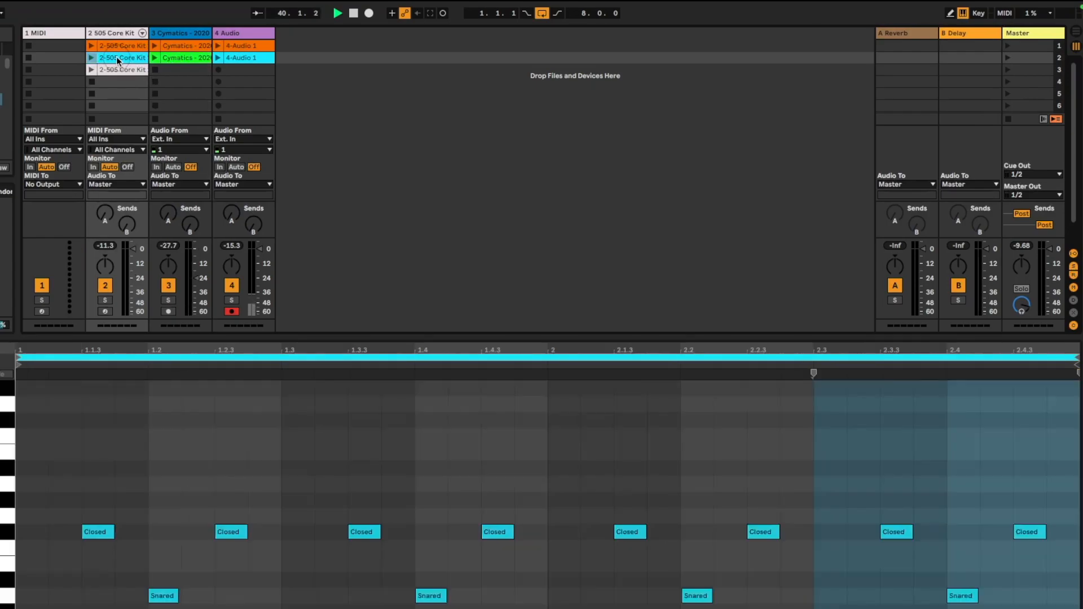
pyautogui.write('Hat loop')
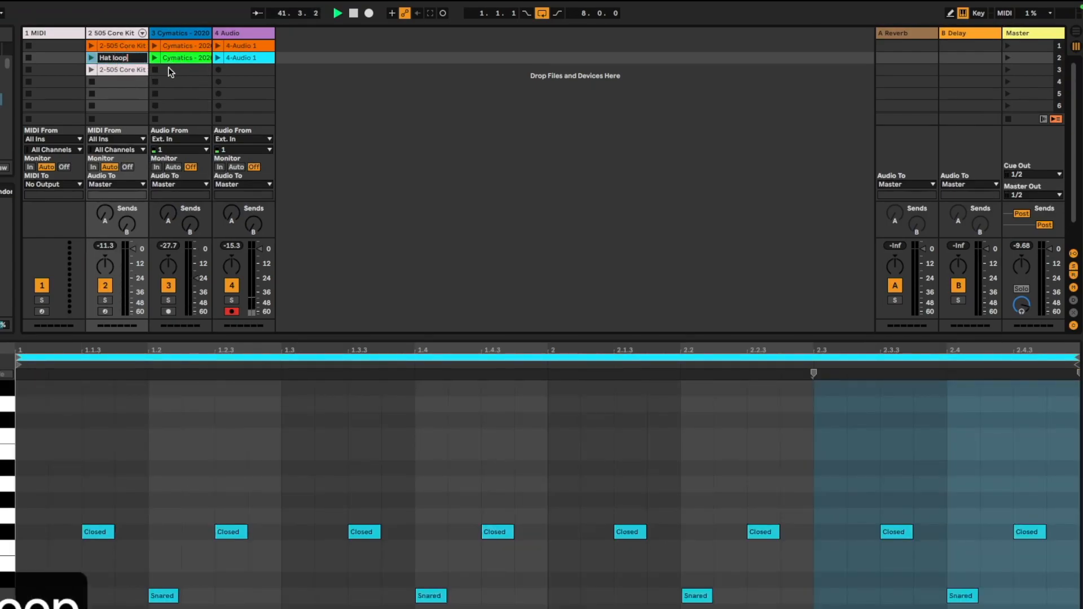
pyautogui.click(170, 70)
# Name scene 1 Intro and scene 2 Verse
pyautogui.click(1040, 46)
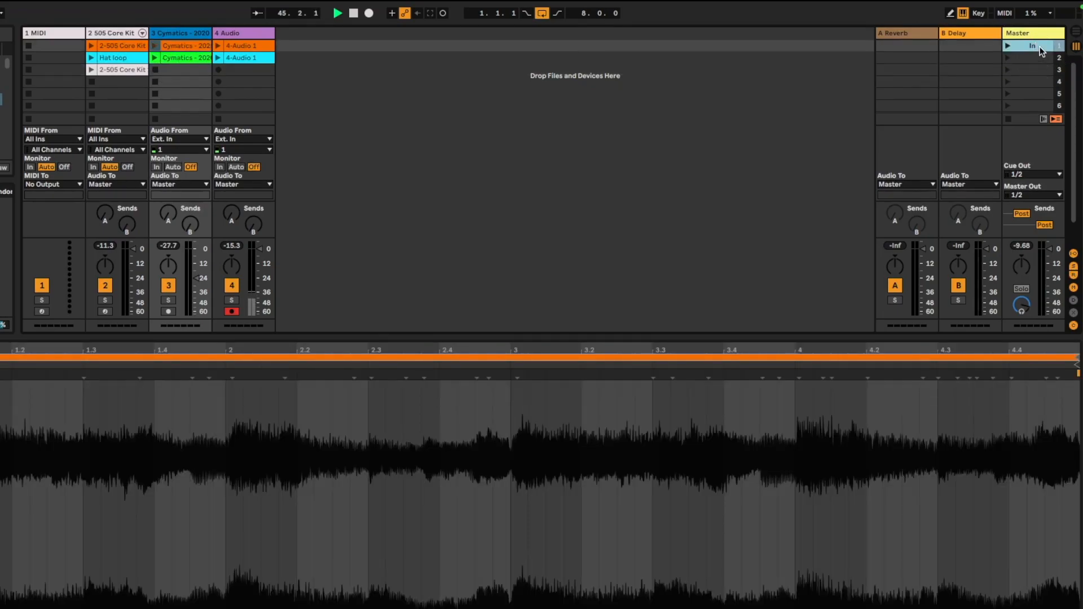
pyautogui.click(1029, 56)
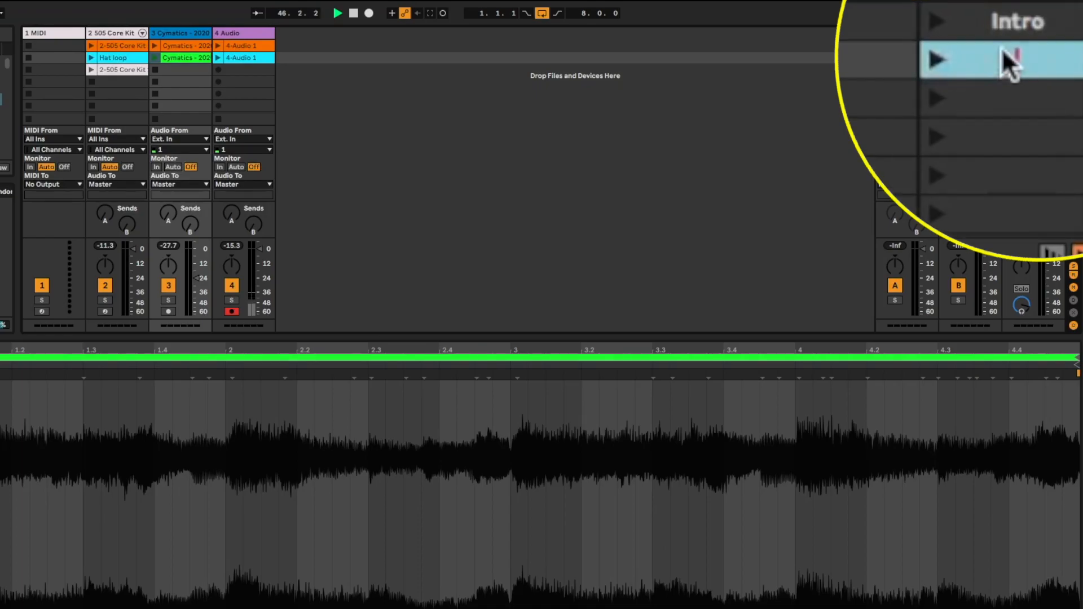
pyautogui.write('Verse')
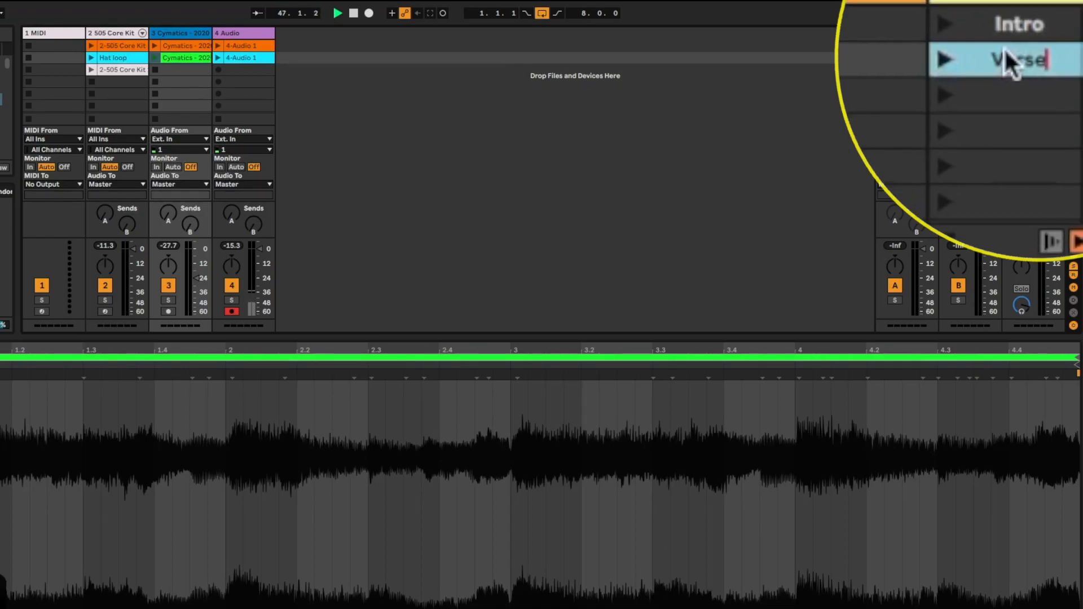
# Color the Intro scene orange to match its clips
pyautogui.rightClick(1040, 49)
pyautogui.click(893, 228)
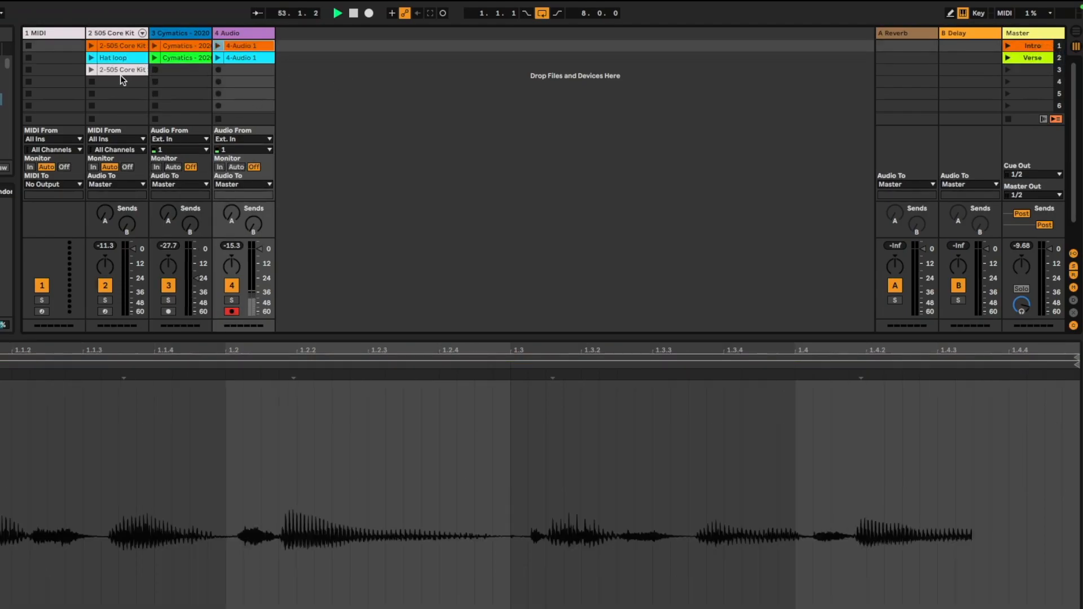
# Audition the third drum clip, stop all clips, then launch the Verse scene
pyautogui.click(90, 70)
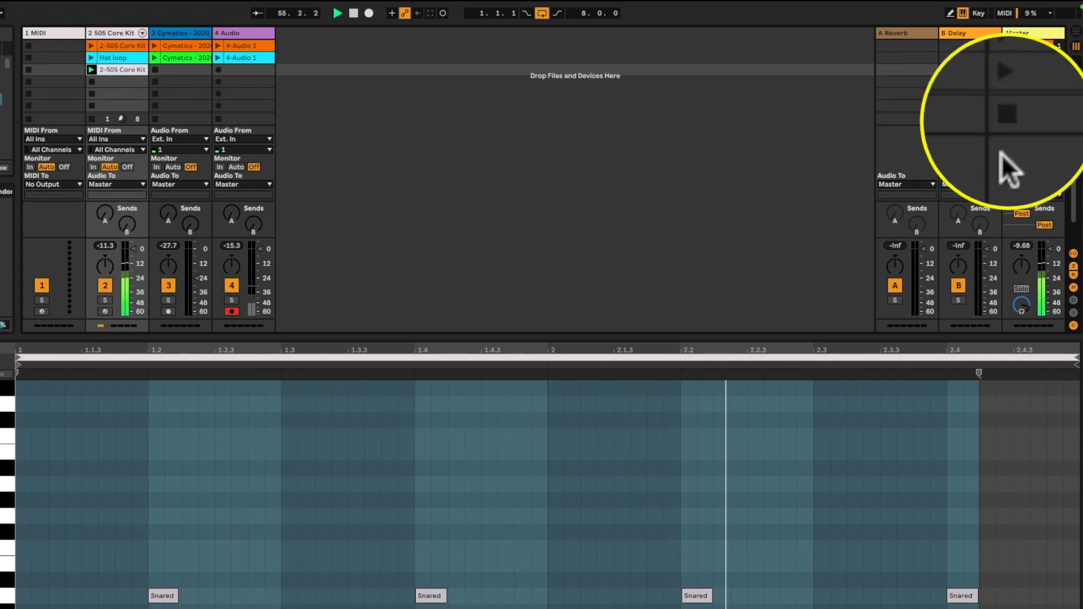
pyautogui.click(1008, 116)
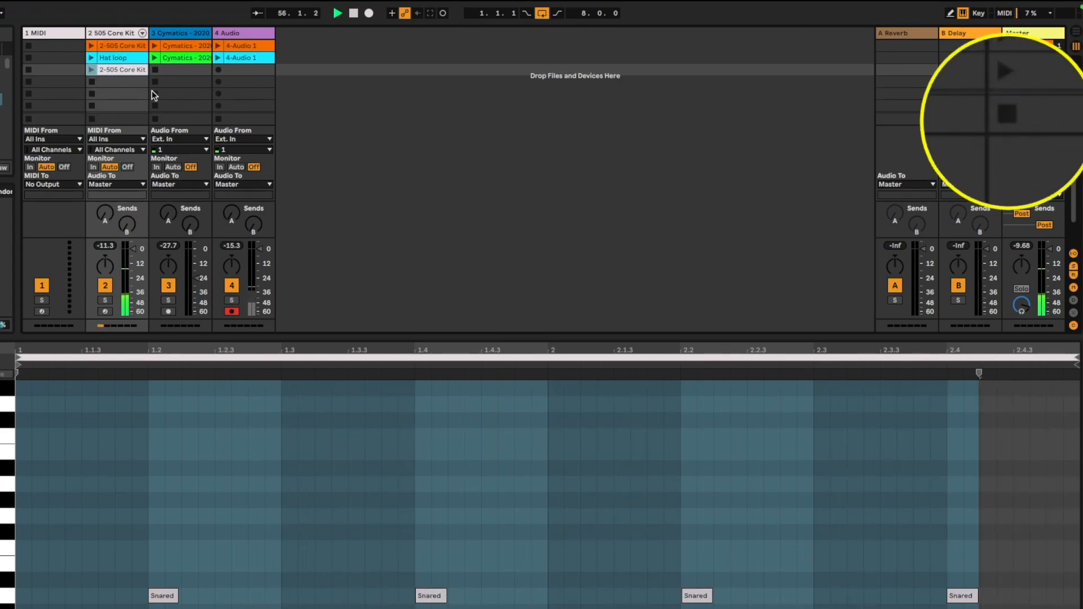
pyautogui.click(89, 70)
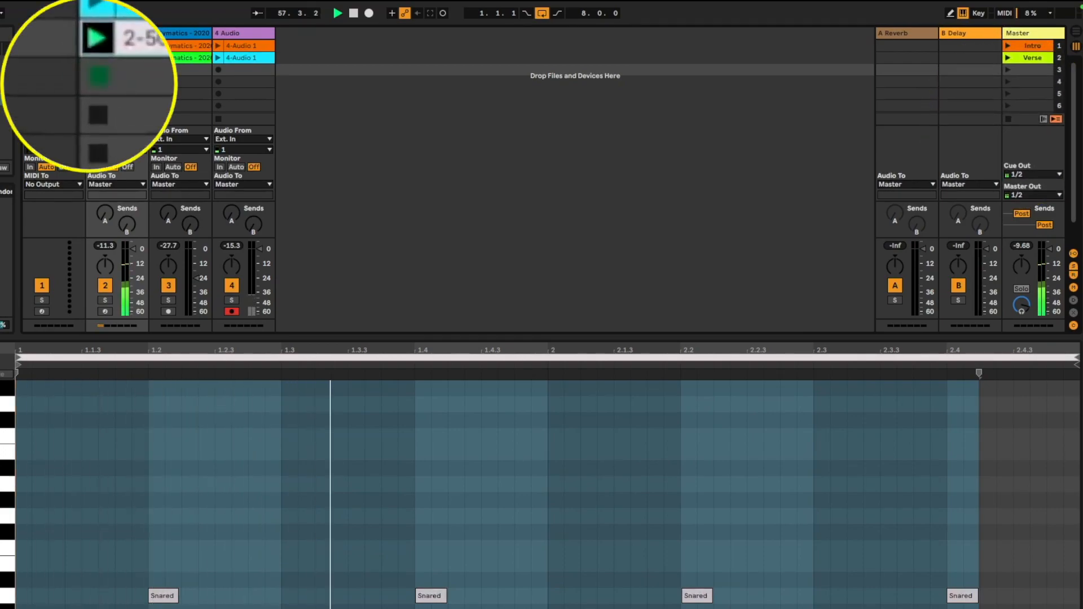
pyautogui.click(1005, 56)
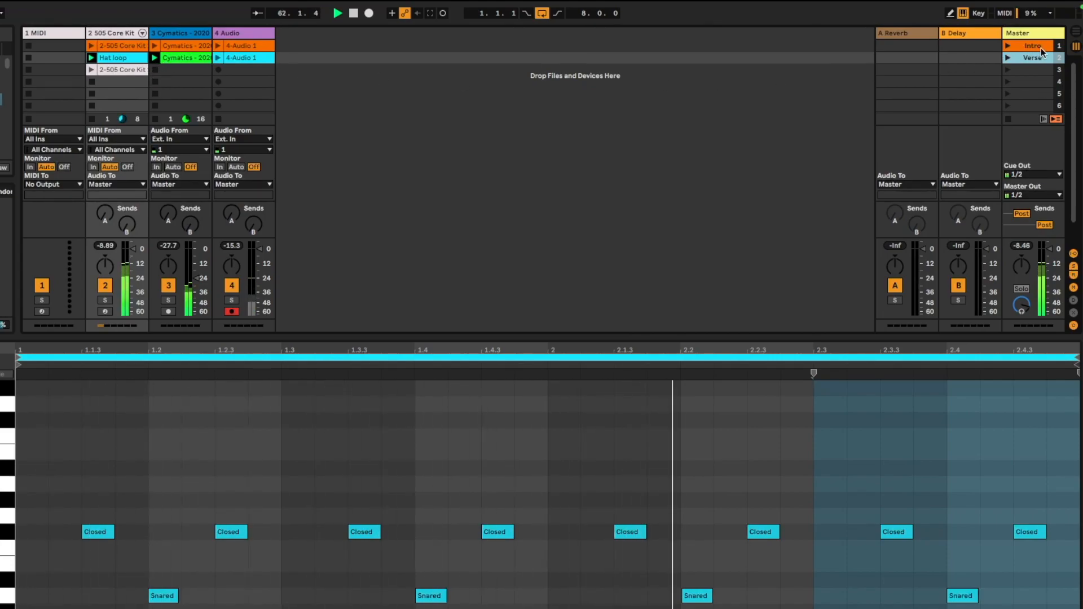
# Rename scene 3 as Chorus
pyautogui.click(1008, 69)
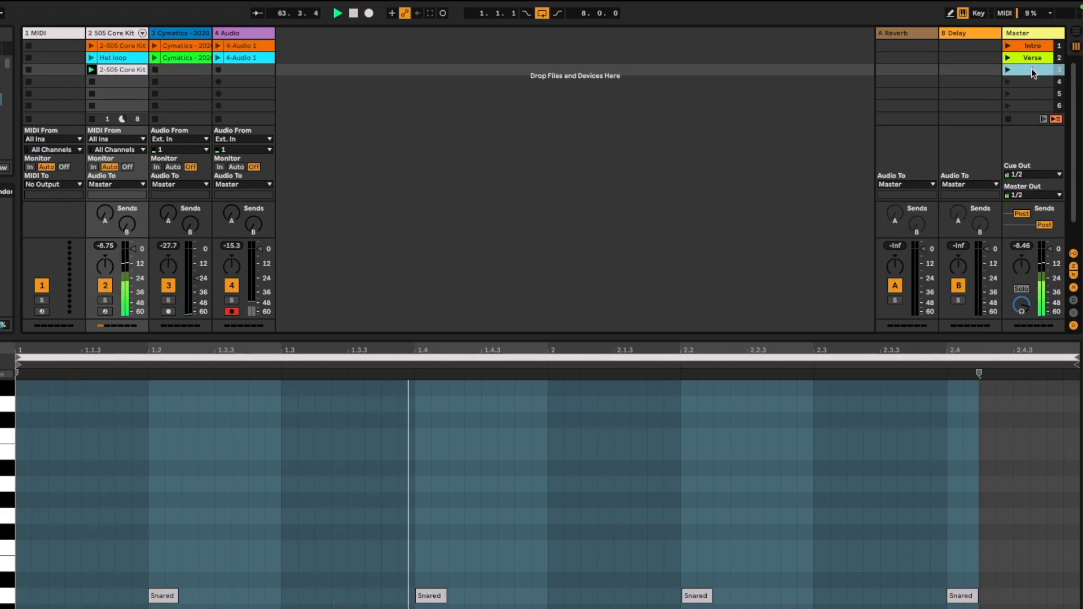
pyautogui.press('super+r')
pyautogui.write('Chorus')
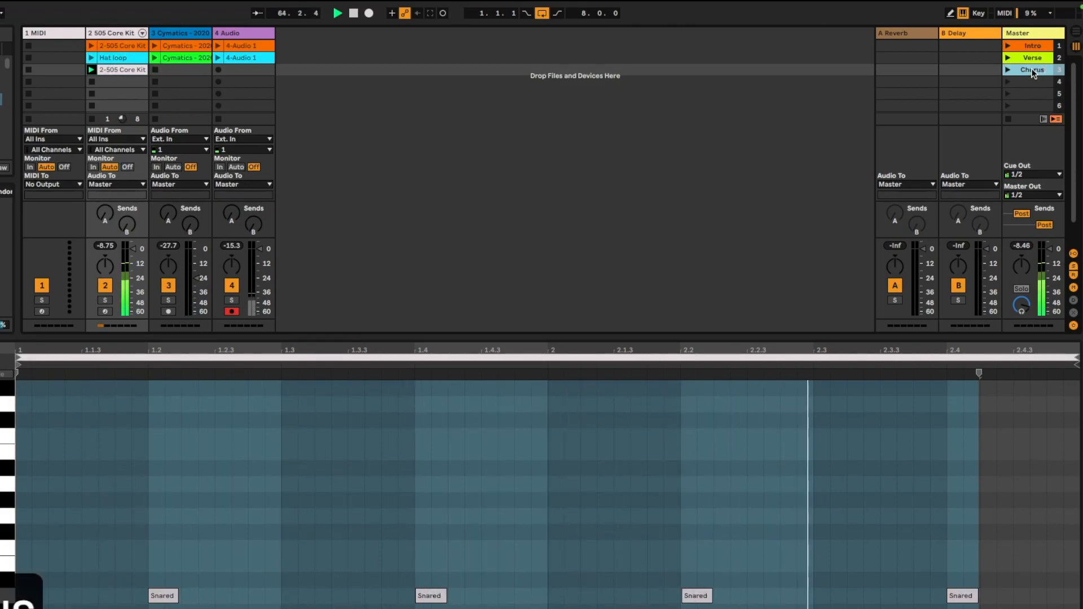
pyautogui.click(859, 109)
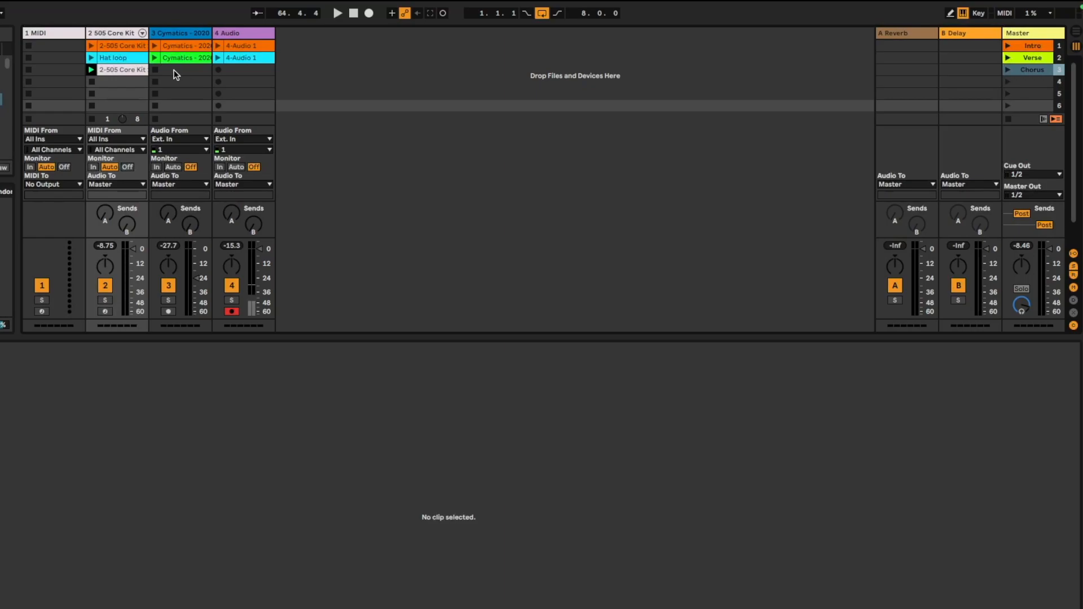
# Remove the stop button from the Cymatics track's empty slot in the Chorus scene
pyautogui.rightClick(155, 72)
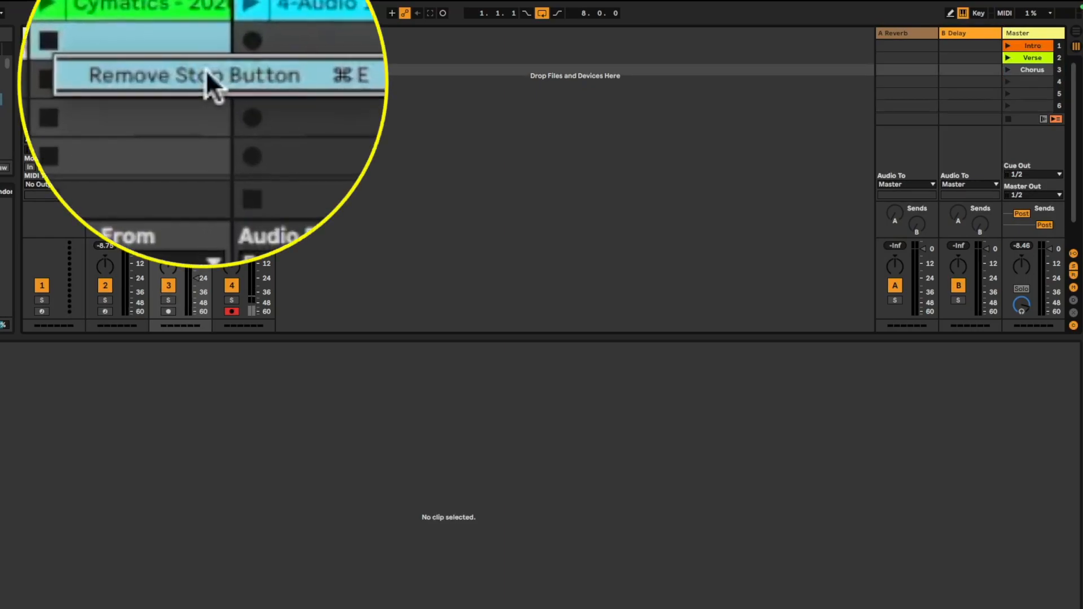
pyautogui.click(281, 79)
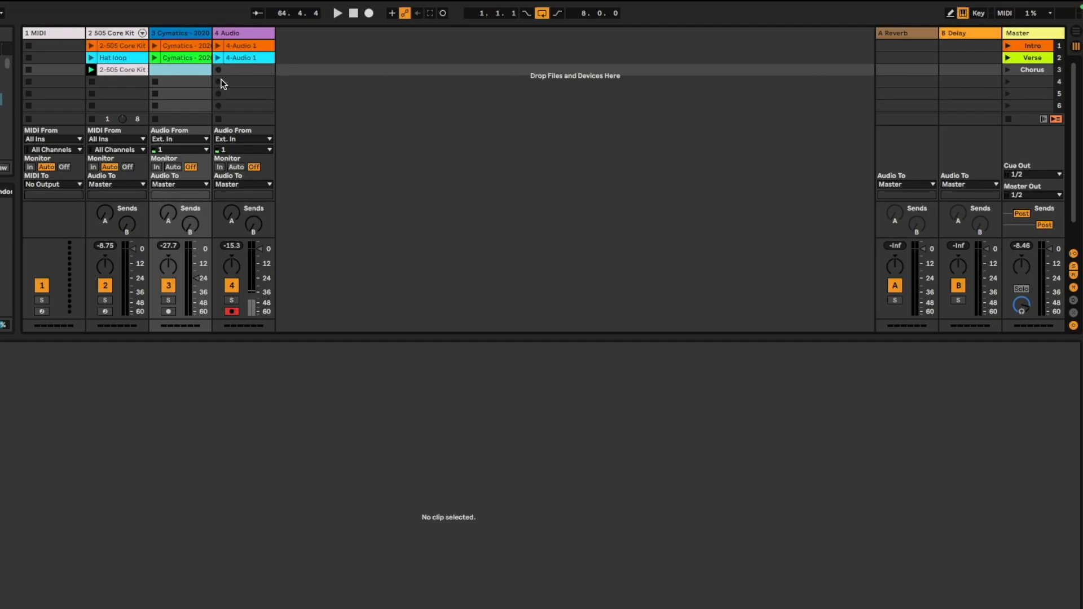
# Launch the Verse and Chorus scenes in turn, then stop all clips
pyautogui.click(1009, 58)
pyautogui.click(1008, 69)
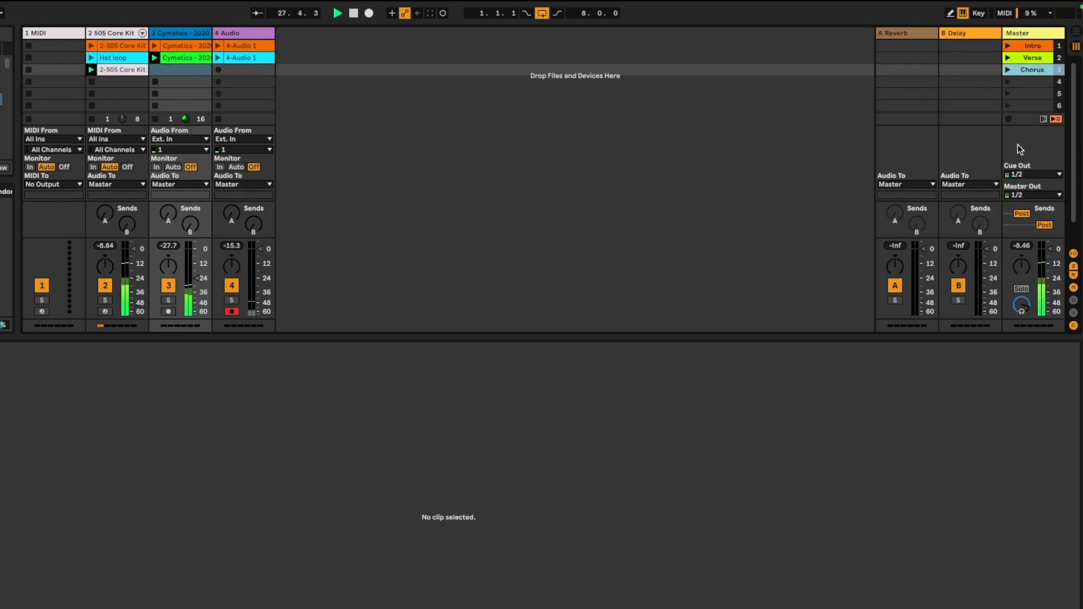
pyautogui.click(1008, 119)
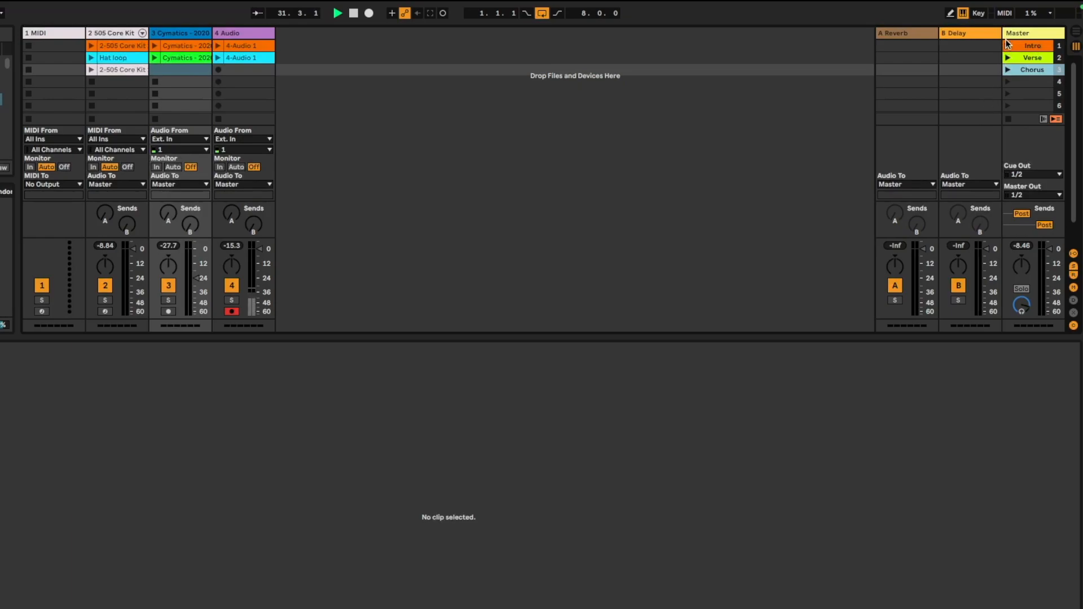
# Widen the Master track and set the Verse scene's tempo to 180
pyautogui.moveTo(1003, 32); pyautogui.dragTo(933, 38)
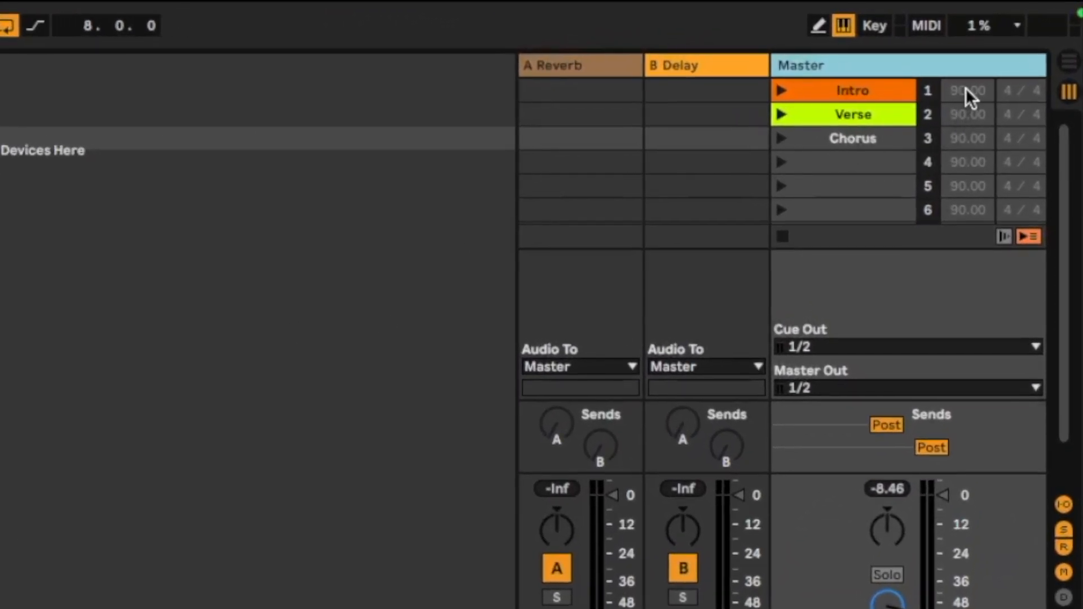
pyautogui.click(972, 90)
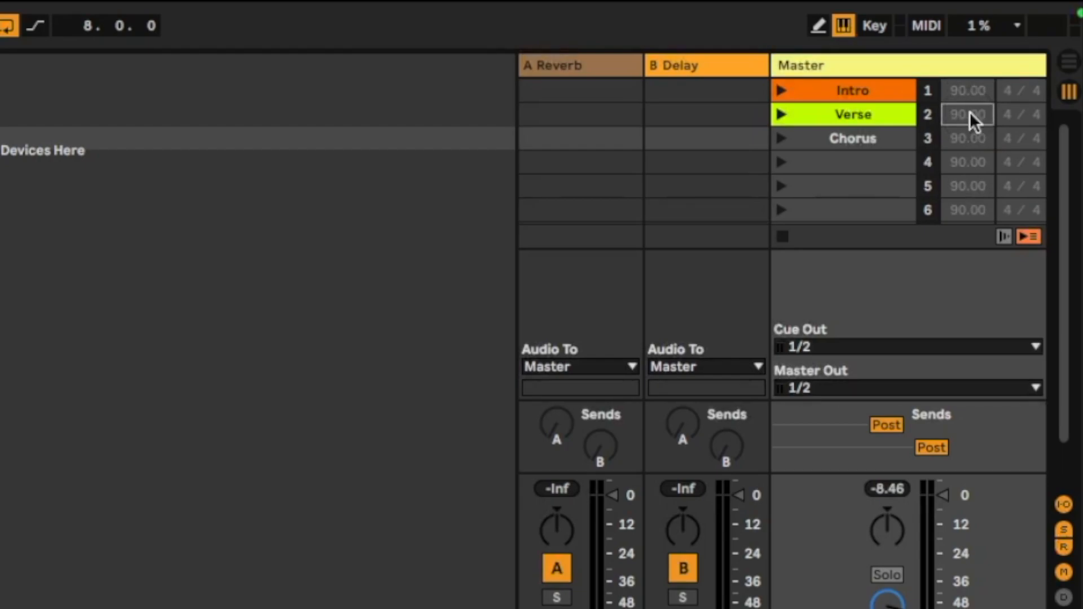
pyautogui.write('180')
pyautogui.press('Return')
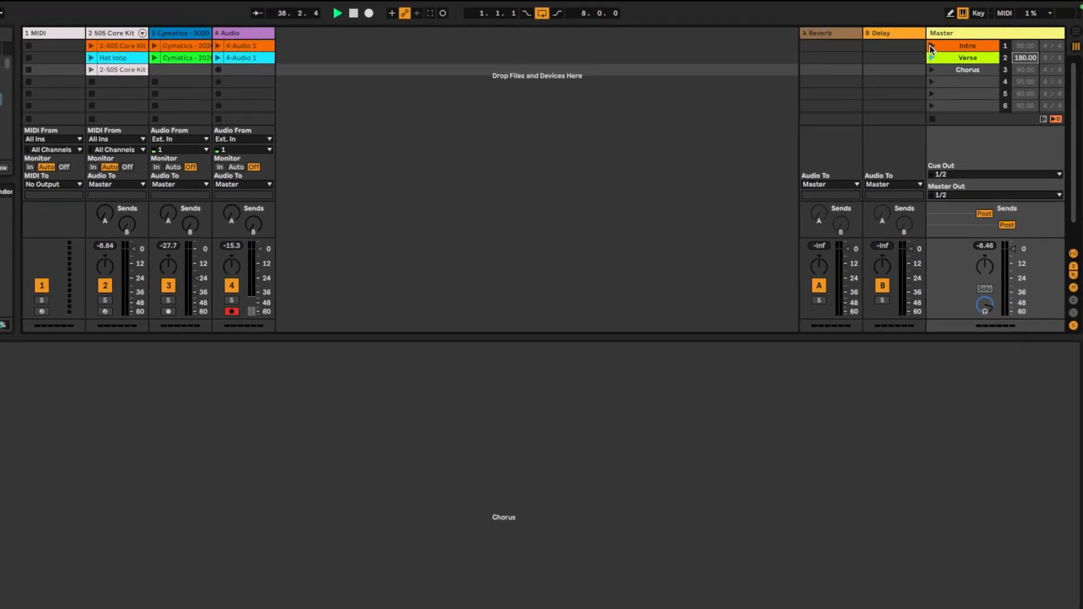
# Launch the Intro and Verse scenes to hear the tempo change
pyautogui.click(931, 46)
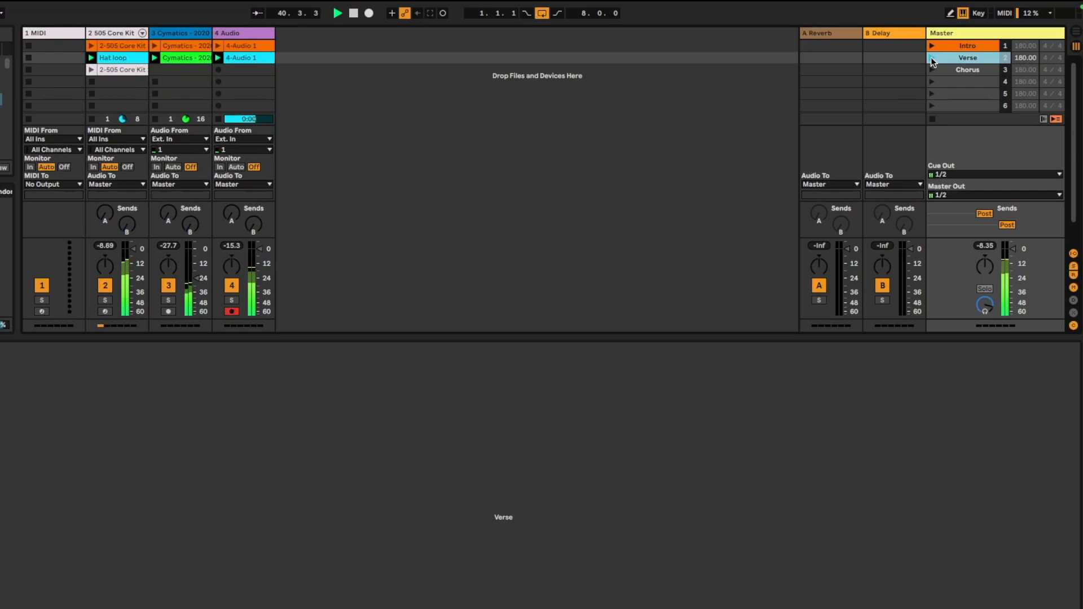
pyautogui.click(933, 45)
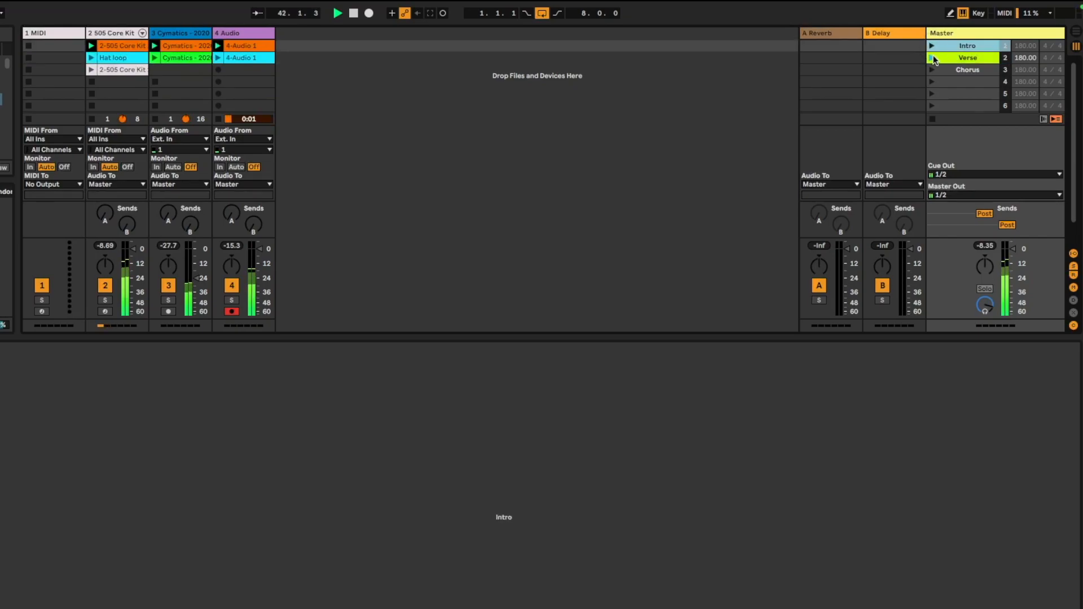
pyautogui.click(931, 46)
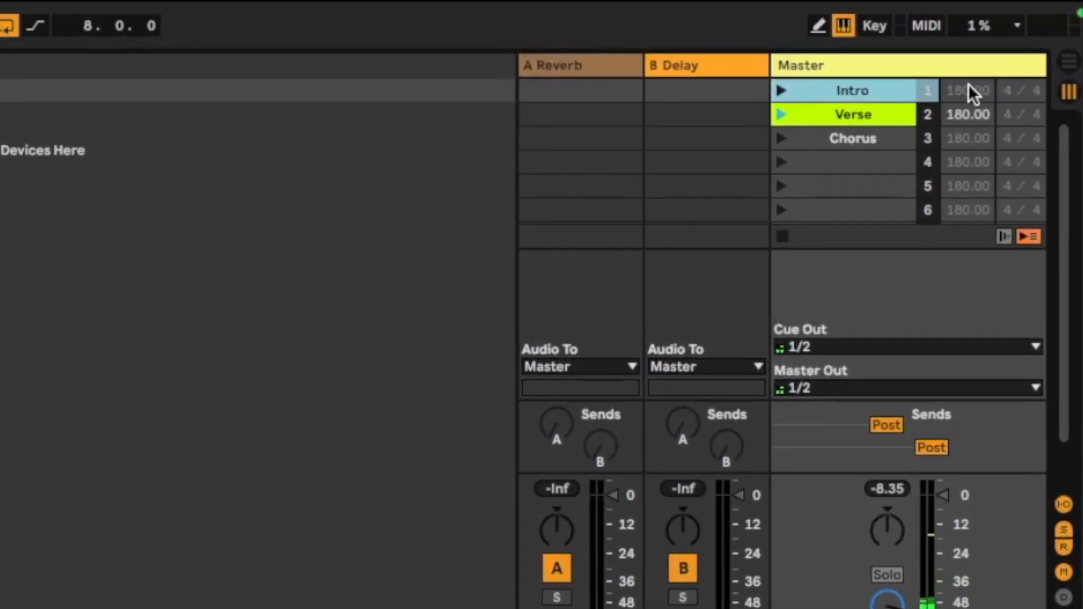
# Set the scene tempo of Intro, Chorus and scene 4 to 90
pyautogui.click(970, 92)
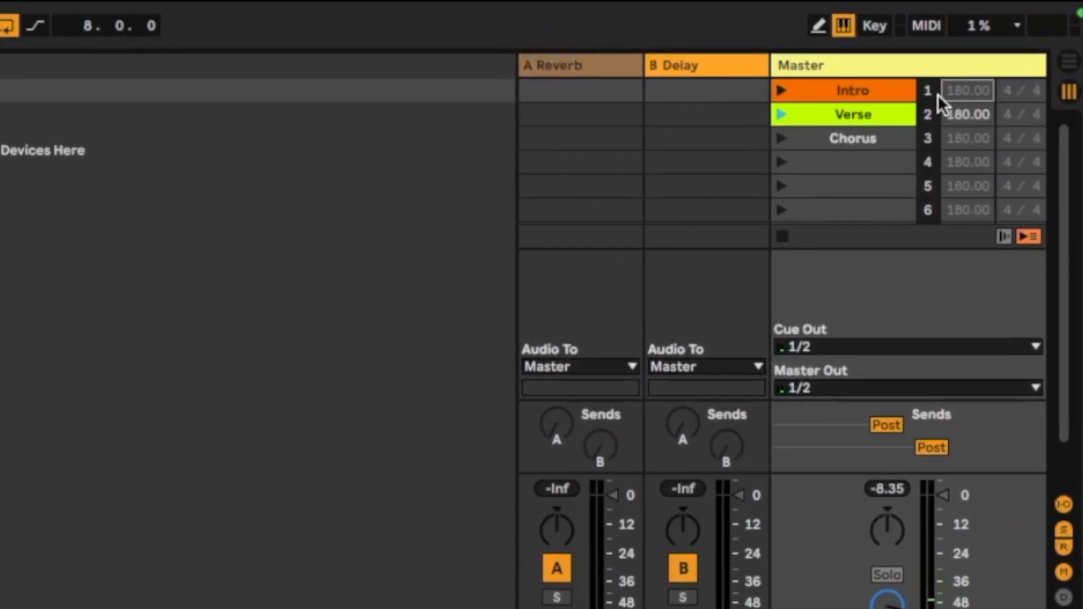
pyautogui.write('90')
pyautogui.press('Return')
pyautogui.click(969, 136)
pyautogui.write('90')
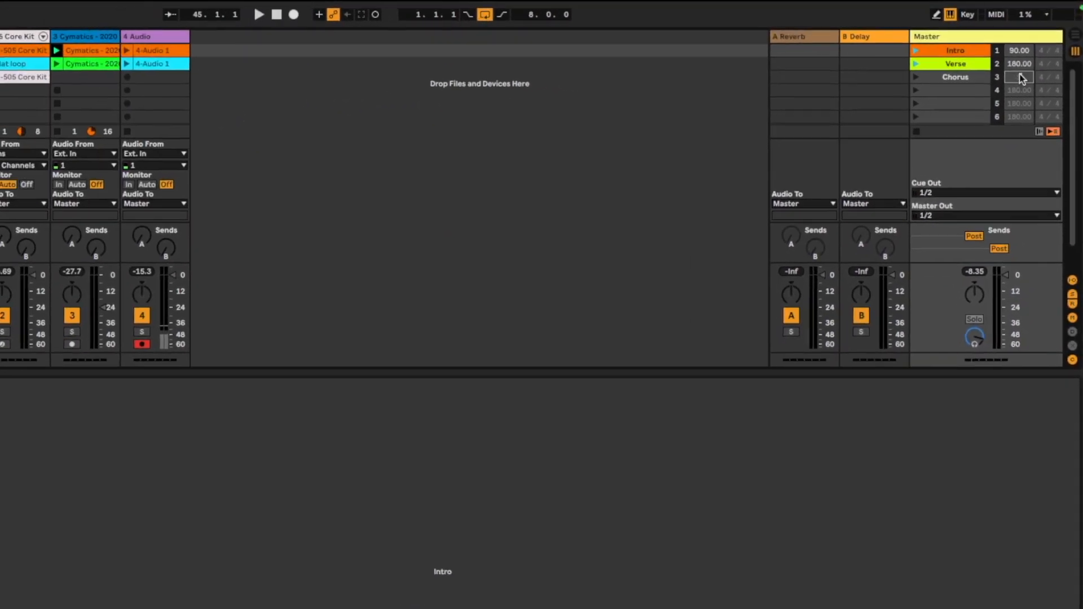
pyautogui.press('Return')
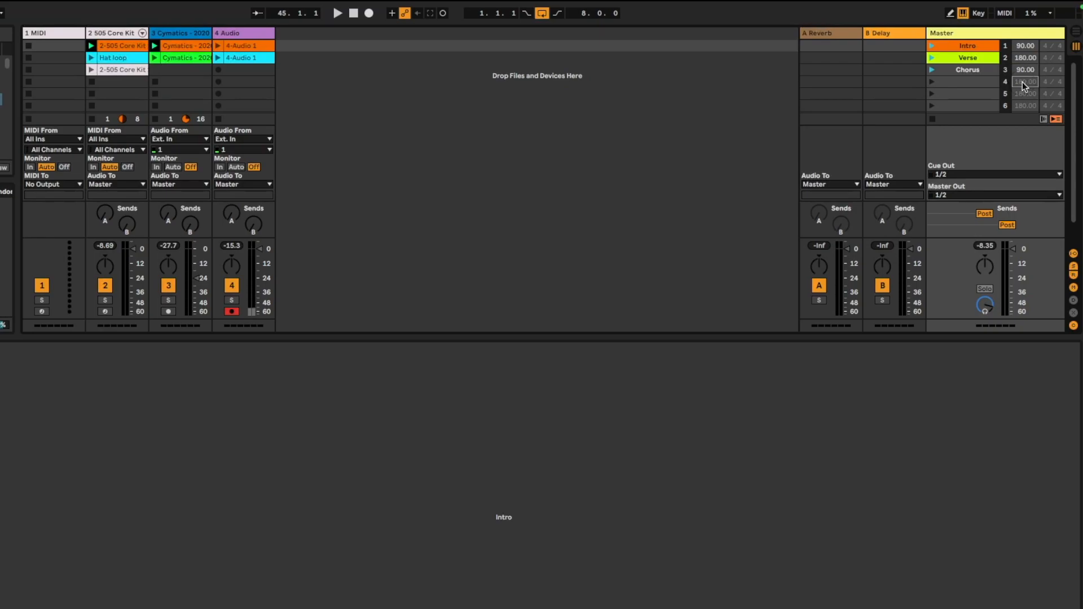
pyautogui.write('90')
pyautogui.press('Return')
# Switch between the Intro and Verse scenes, then stop playback
pyautogui.click(930, 43)
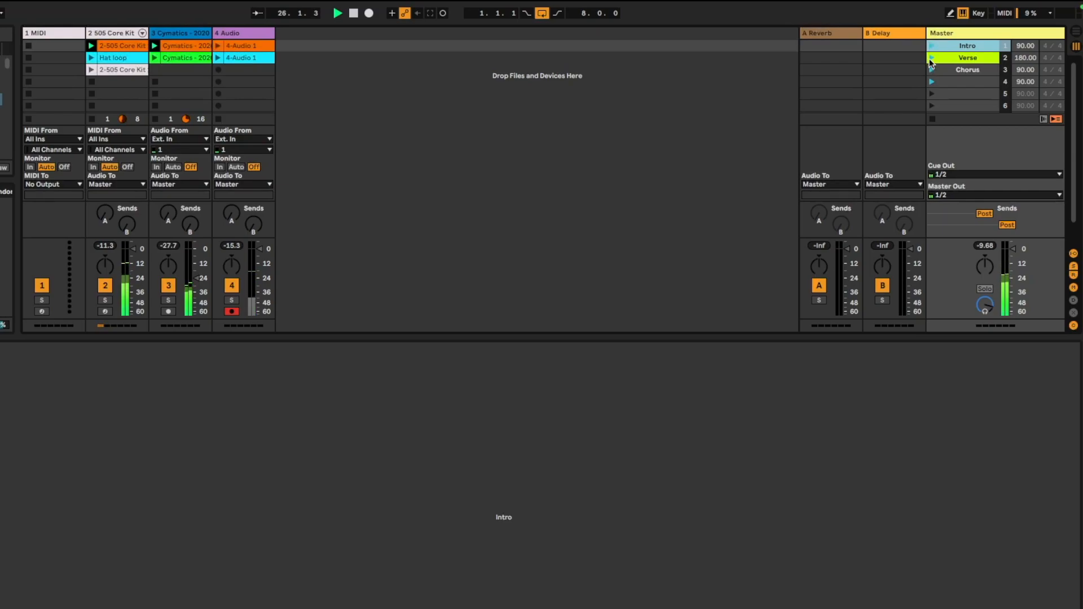
pyautogui.click(932, 60)
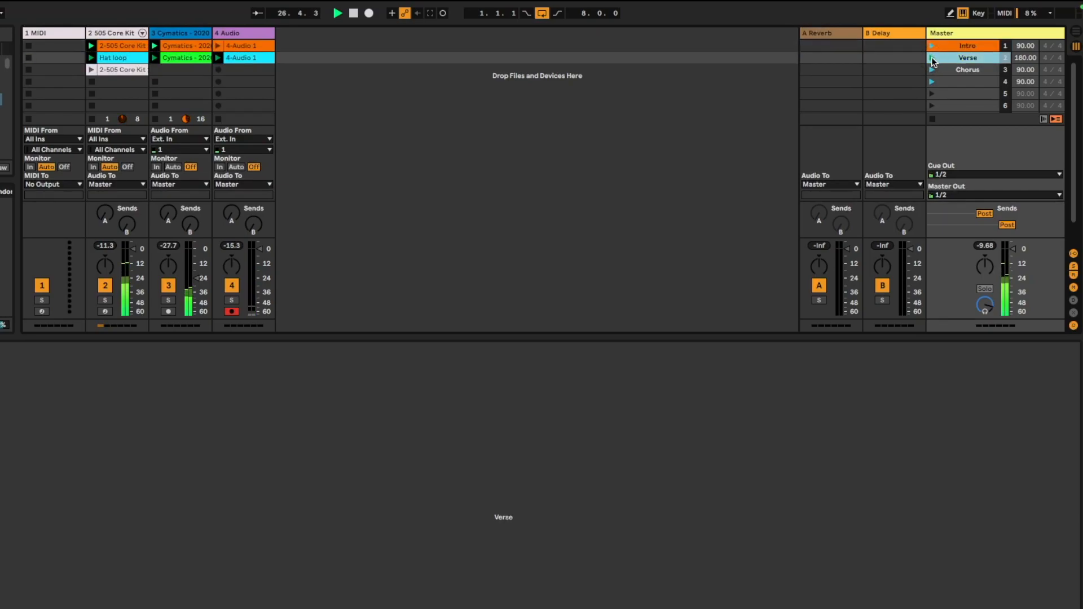
pyautogui.click(932, 45)
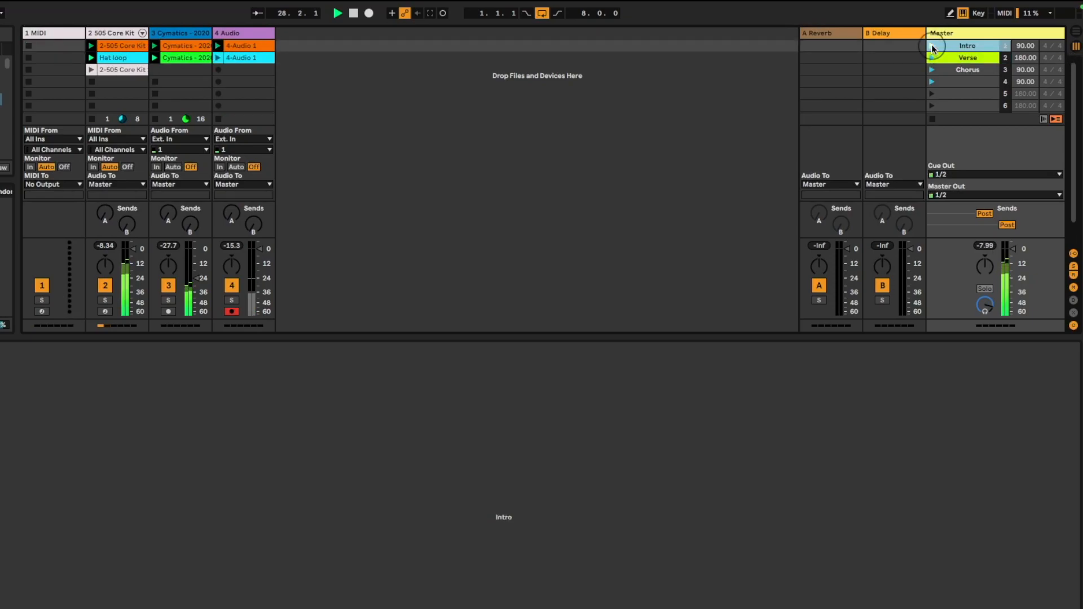
pyautogui.press('space')
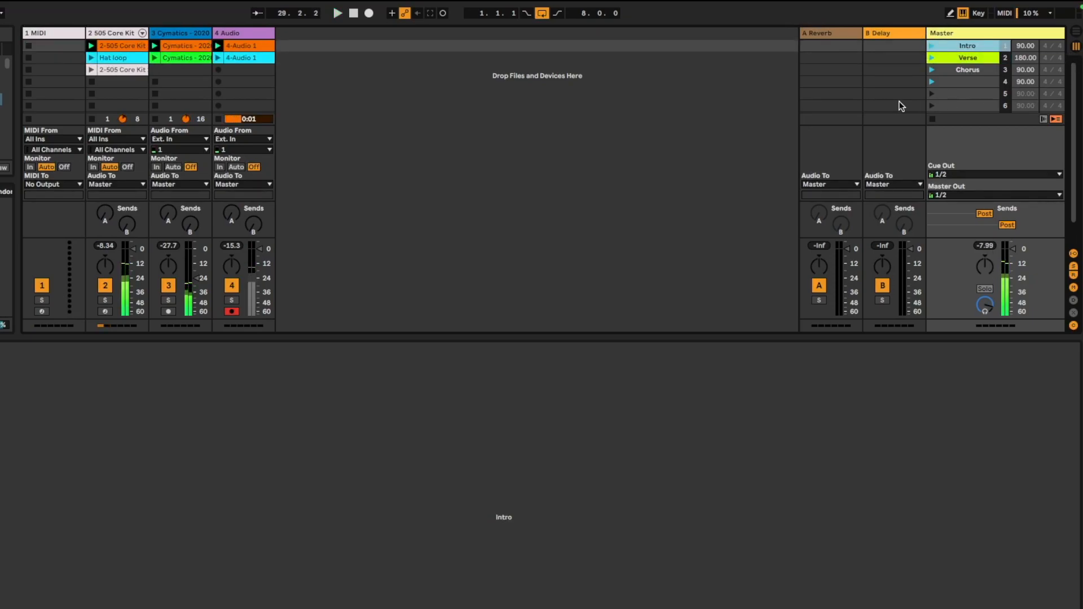
# Name the audio track vox and widen the track columns to show full clip names
pyautogui.click(1048, 46)
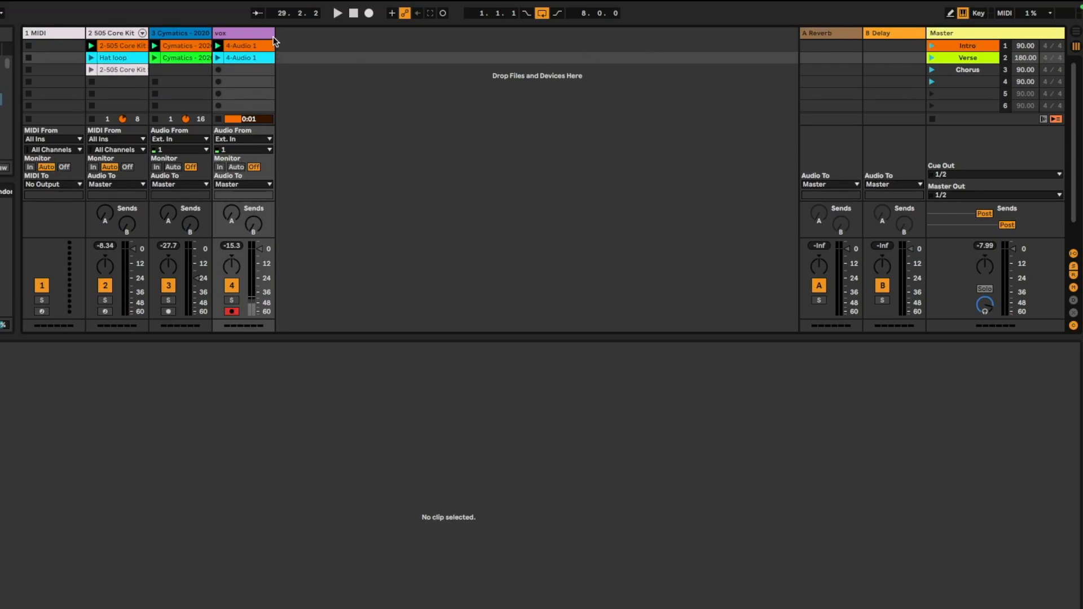
pyautogui.moveTo(274, 34); pyautogui.dragTo(304, 56)
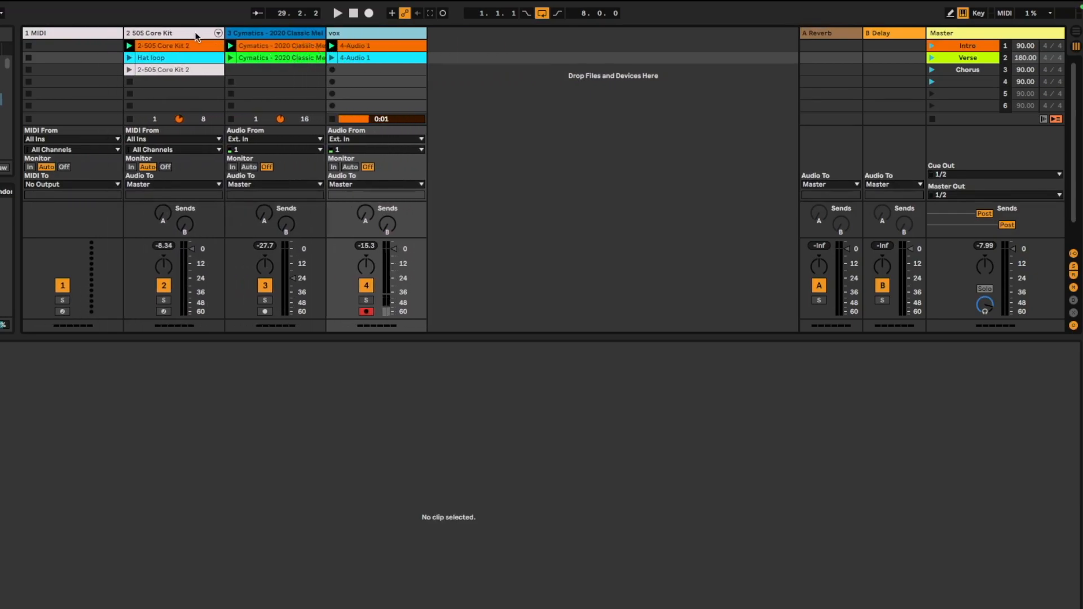
# Narrow the vox track column
pyautogui.keyDown('shift'); pyautogui.click(416, 32); pyautogui.keyUp('shift')
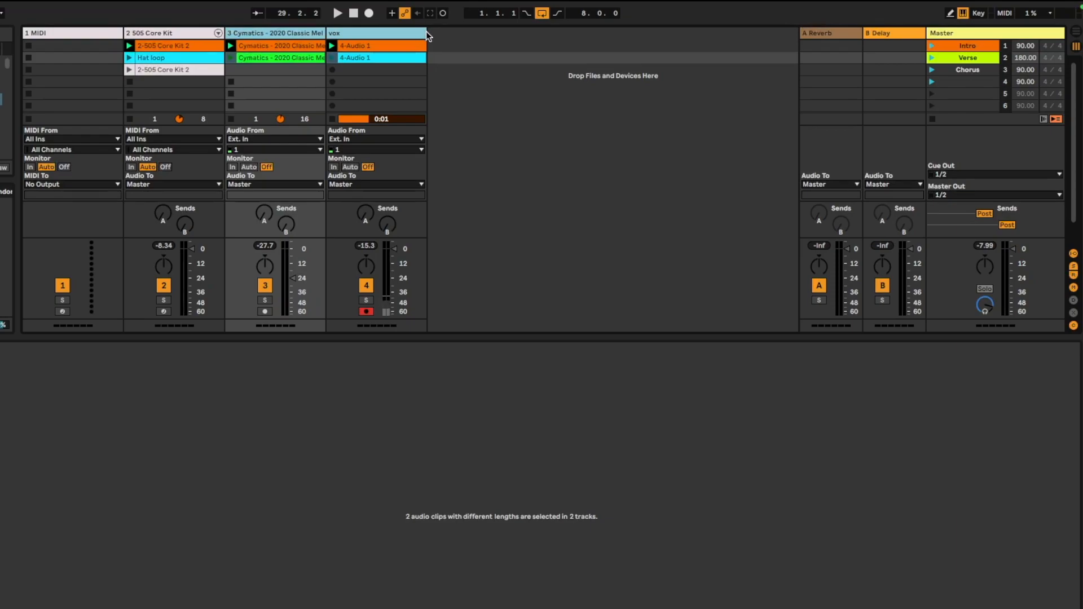
pyautogui.moveTo(427, 33); pyautogui.dragTo(397, 44)
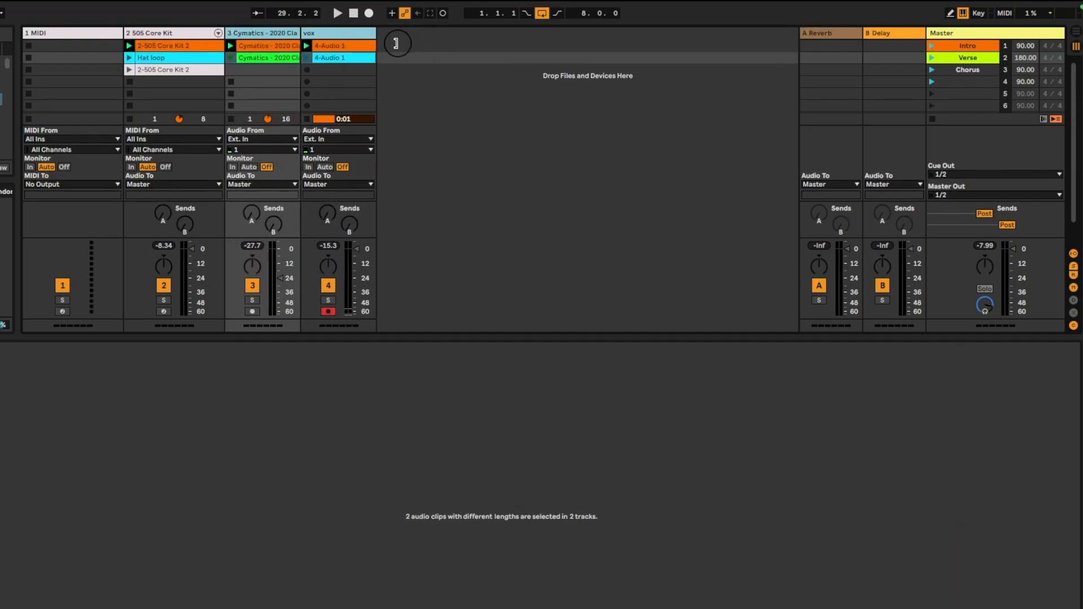
pyautogui.click(482, 56)
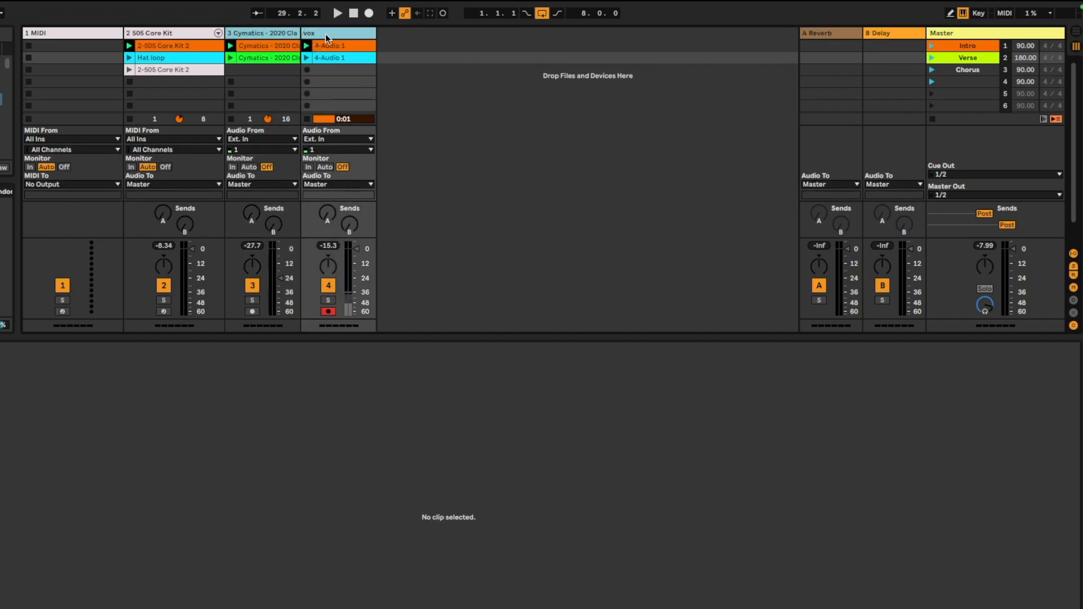
# Group the two drum tracks and name the group Drums
pyautogui.click(184, 32)
pyautogui.click(252, 32)
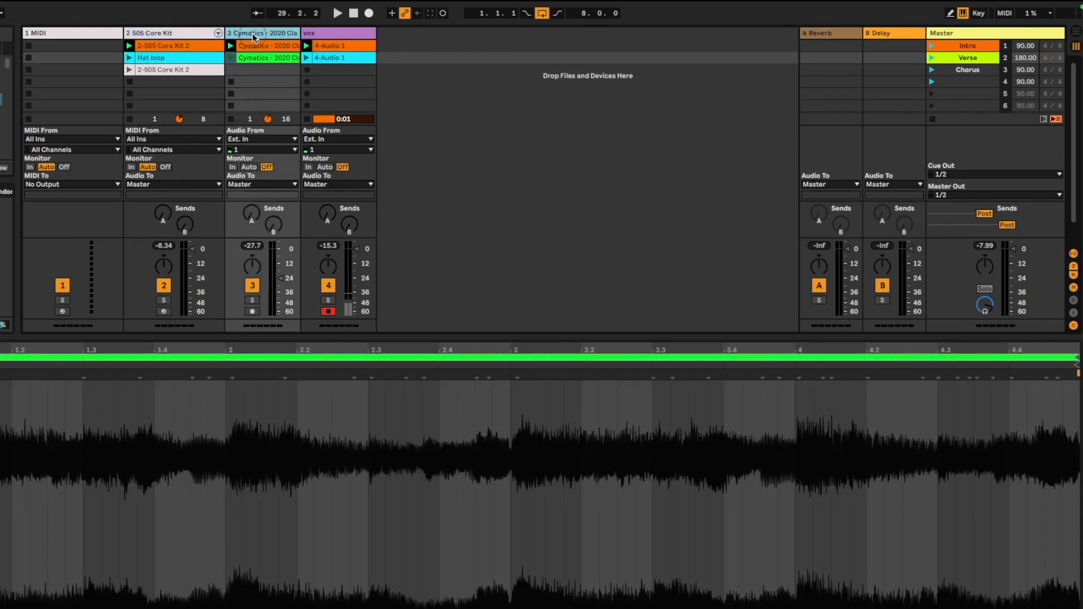
pyautogui.click(161, 34)
pyautogui.click(92, 34)
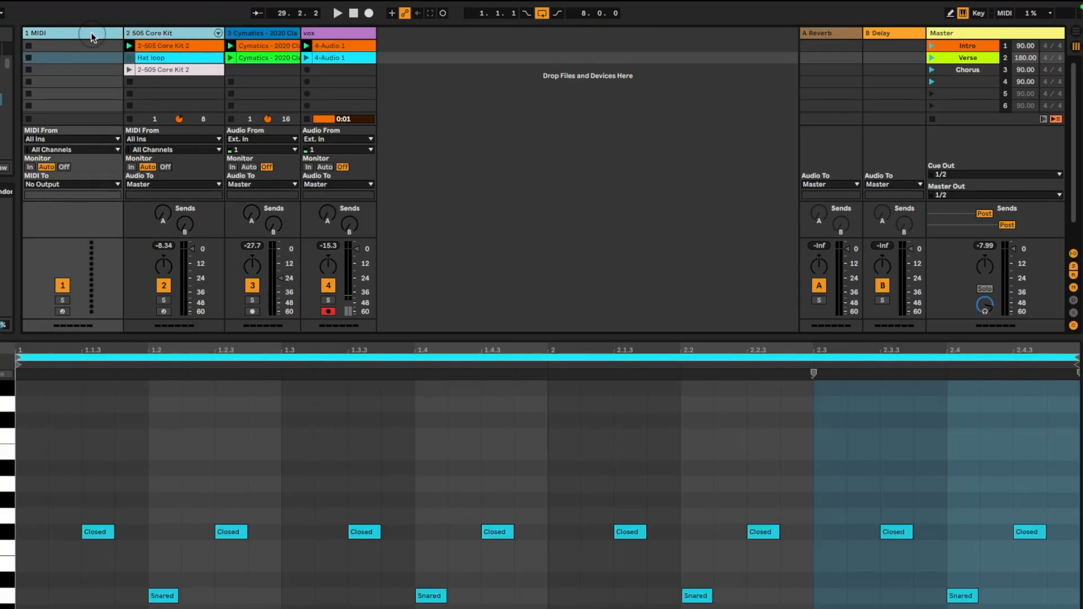
pyautogui.press('super+g')
pyautogui.click(54, 34)
pyautogui.press('super+r')
pyautogui.write('Drums')
pyautogui.press('Return')
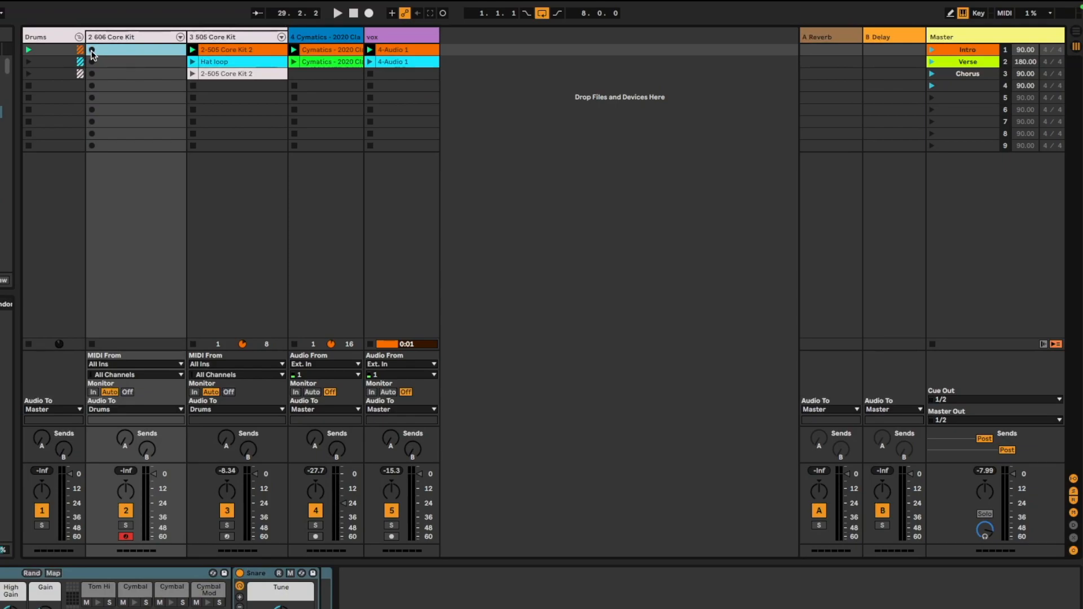
# Audition drum sounds and record a hi-hat clip into the 606 Core Kit track's first slot
pyautogui.press('a')
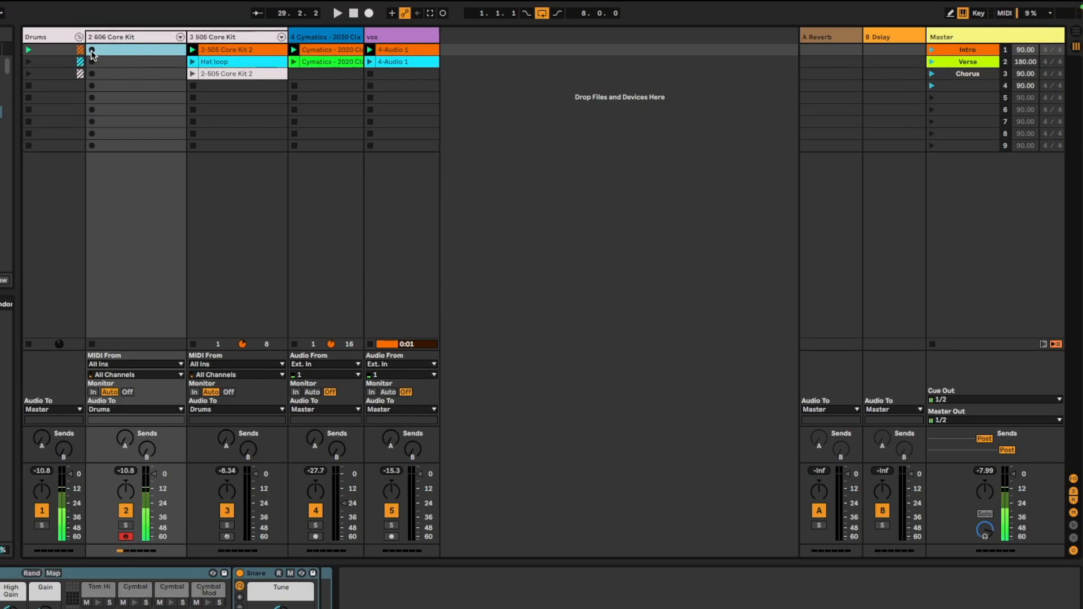
pyautogui.press('s')
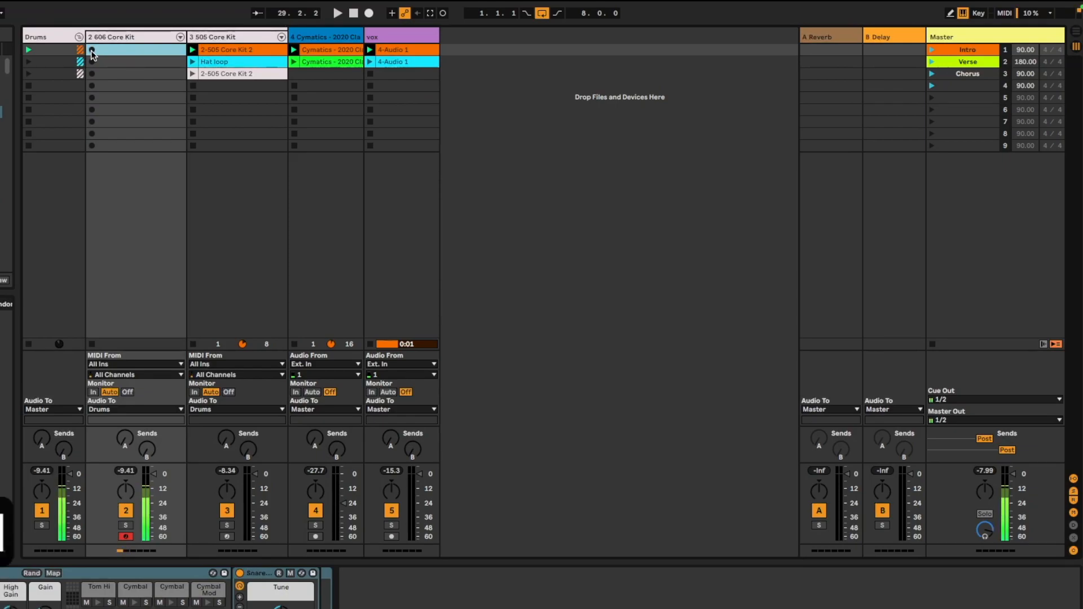
pyautogui.press('t')
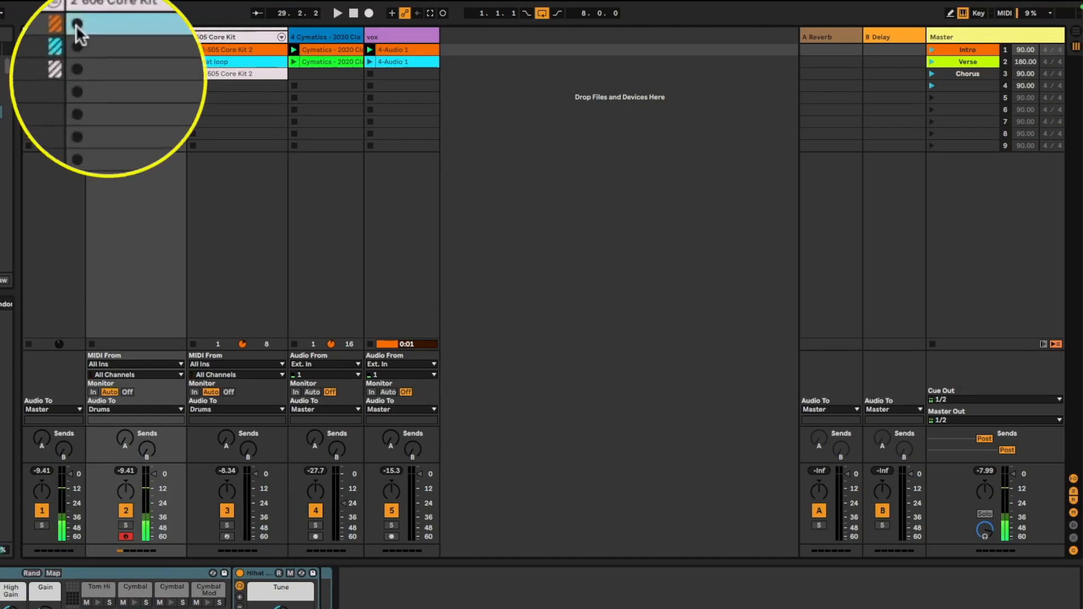
pyautogui.click(91, 49)
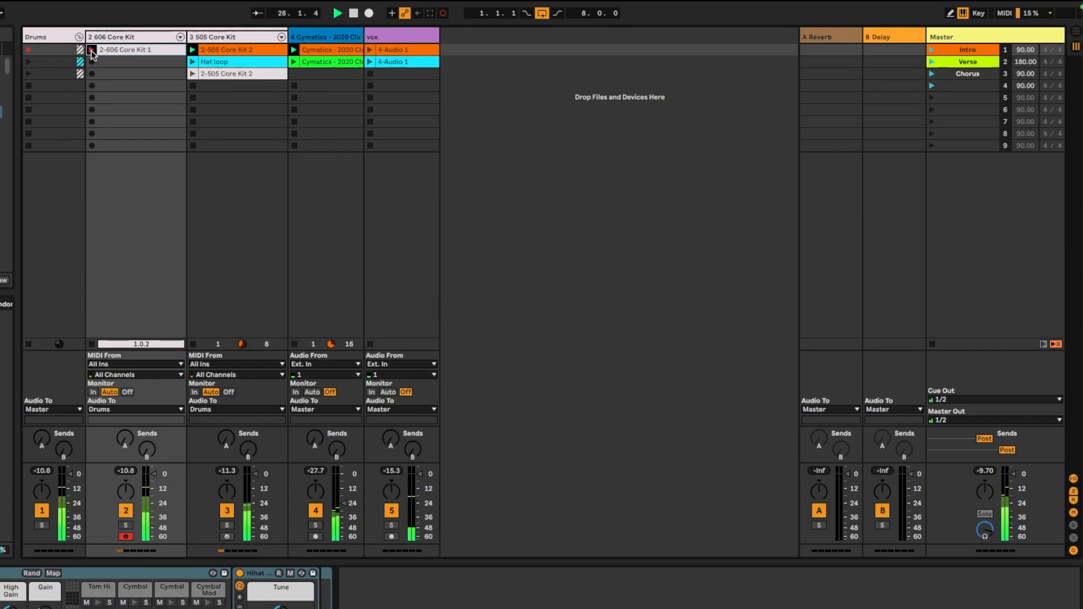
pyautogui.click(92, 51)
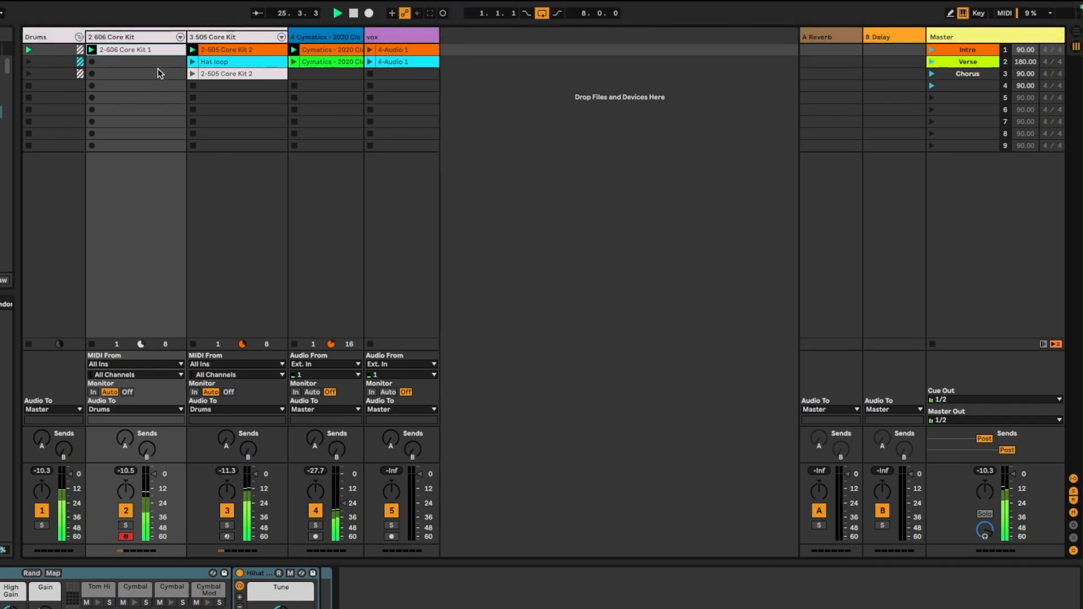
# Open the hi-hat clip and quantize all its notes to 1/16
pyautogui.doubleClick(144, 48)
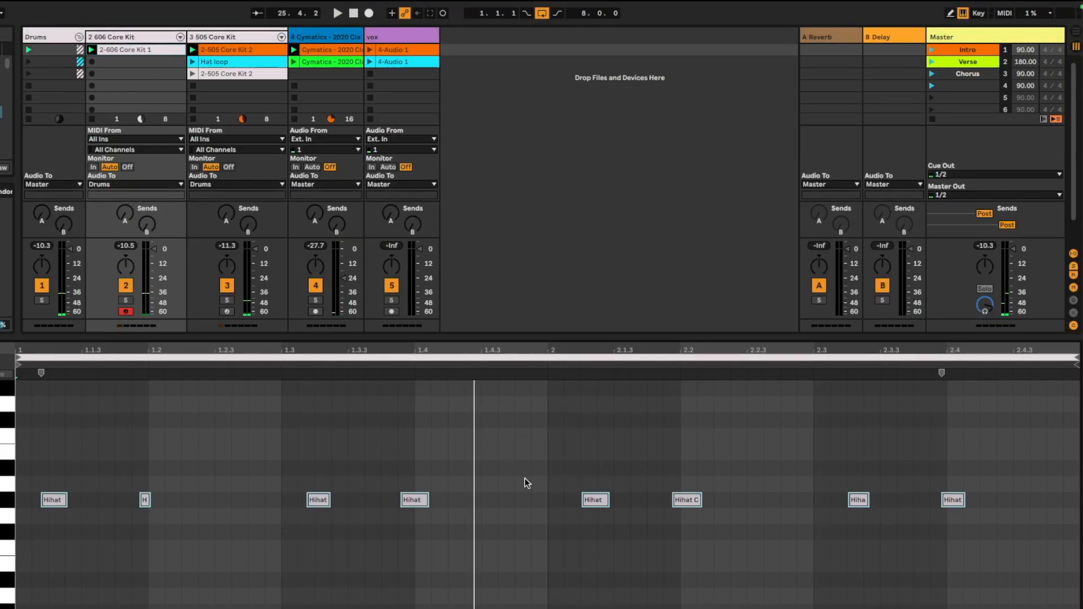
pyautogui.press('super+a')
pyautogui.press('super+shift+u')
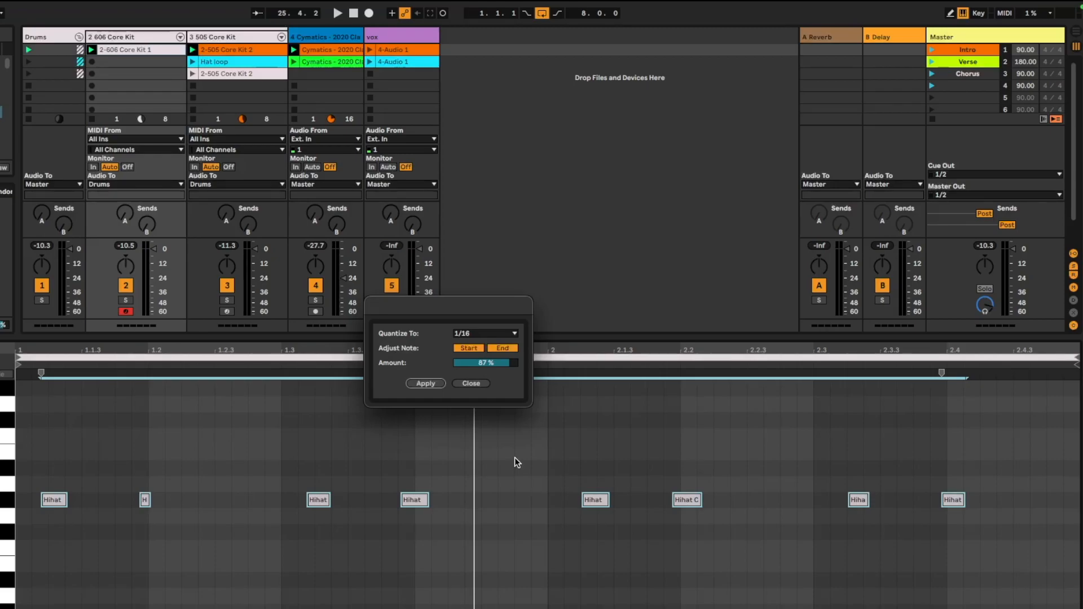
pyautogui.click(424, 383)
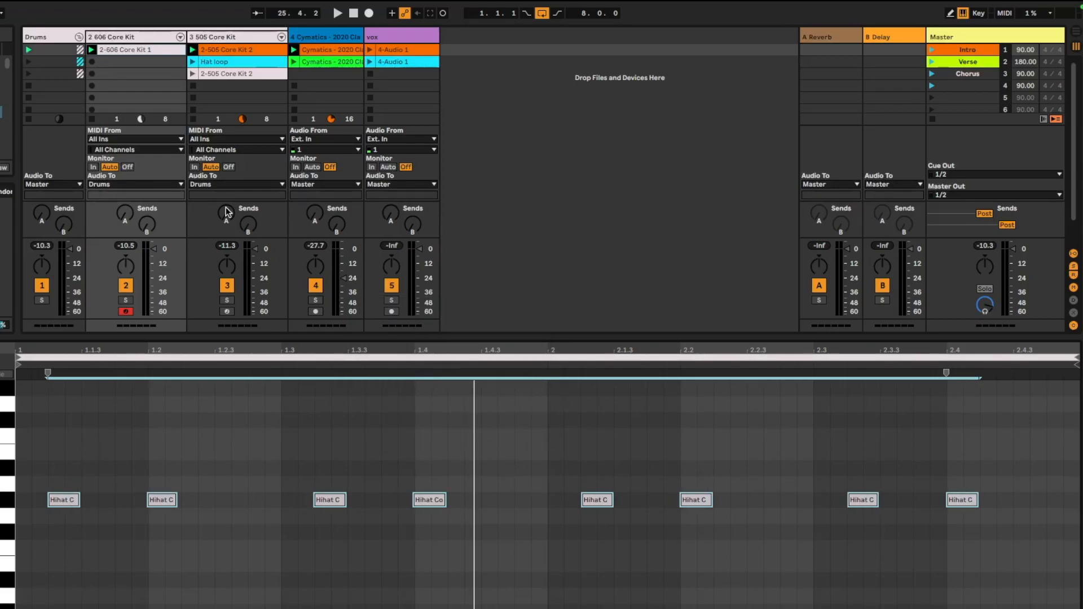
# Play back the clips, launching and stopping the Drums group's first-row clips
pyautogui.press('space')
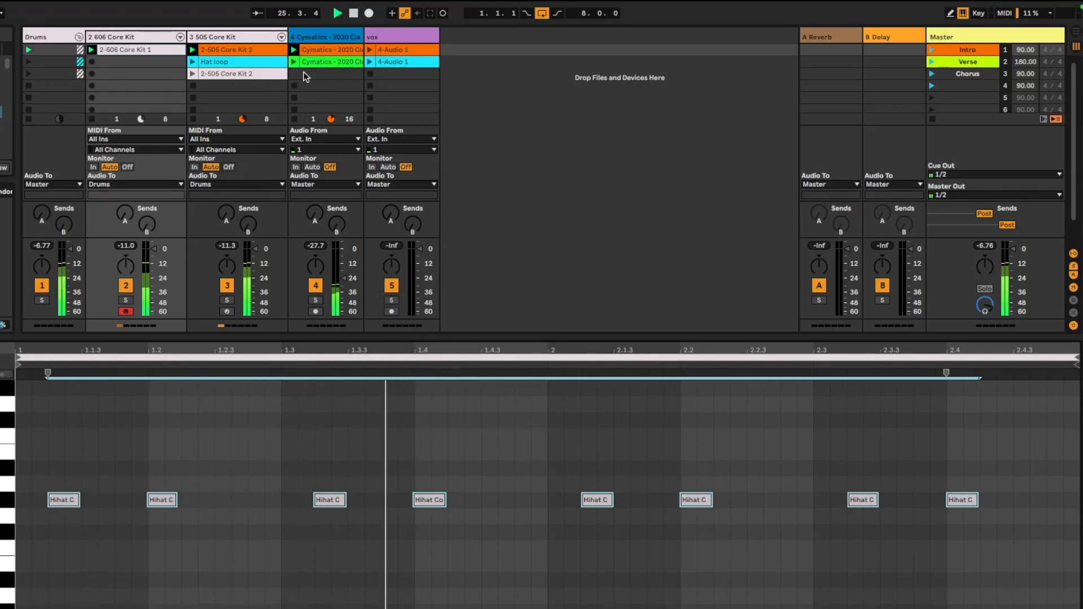
pyautogui.press('space')
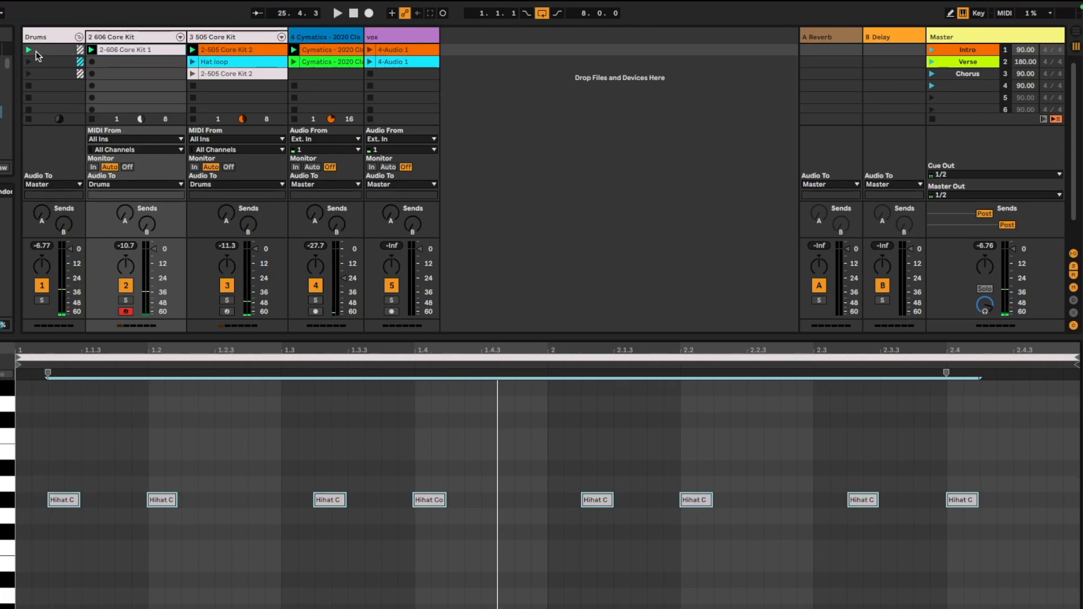
pyautogui.click(26, 50)
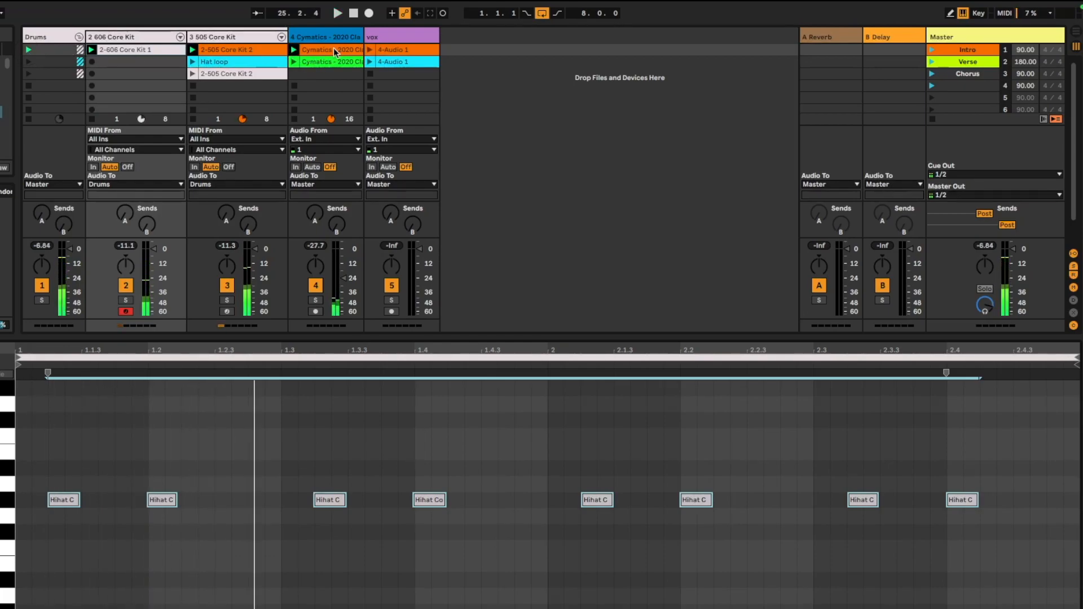
pyautogui.click(931, 119)
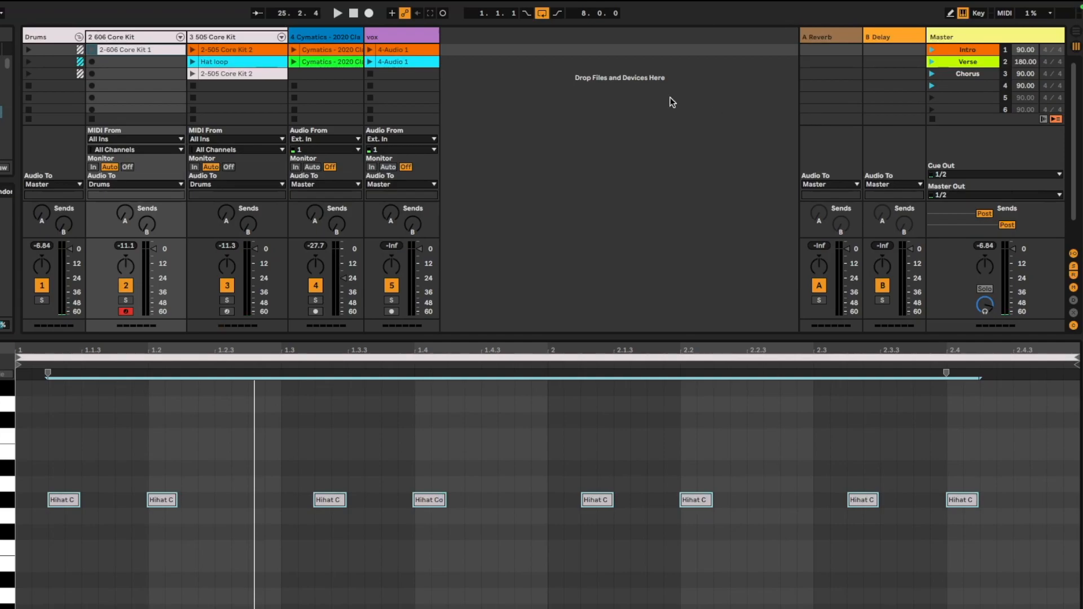
pyautogui.click(28, 49)
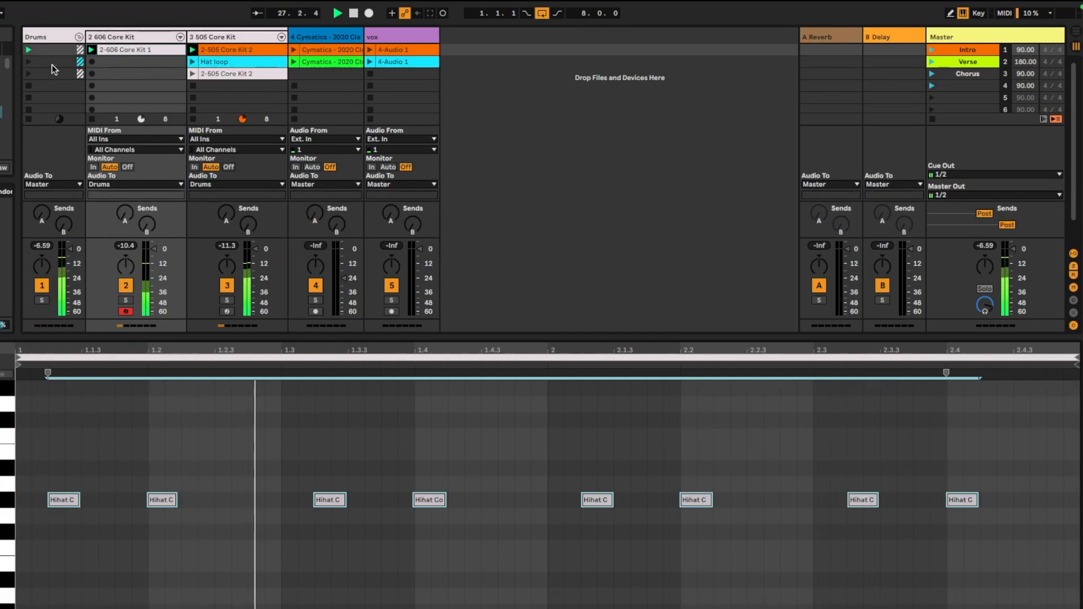
pyautogui.click(29, 86)
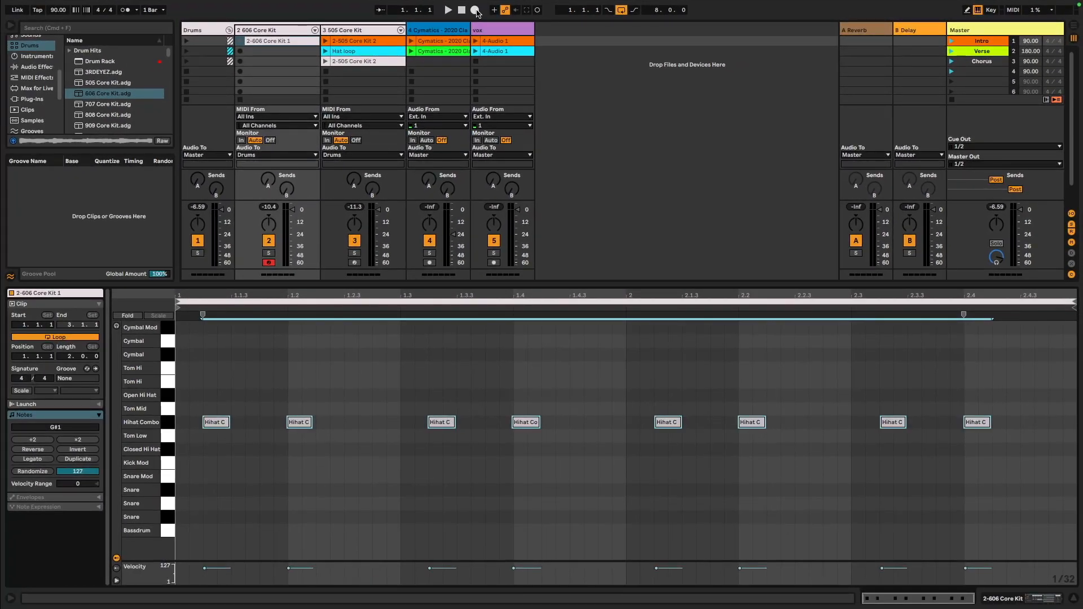
# Arm arrangement recording and launch the Intro scene to record the performance
pyautogui.click(476, 10)
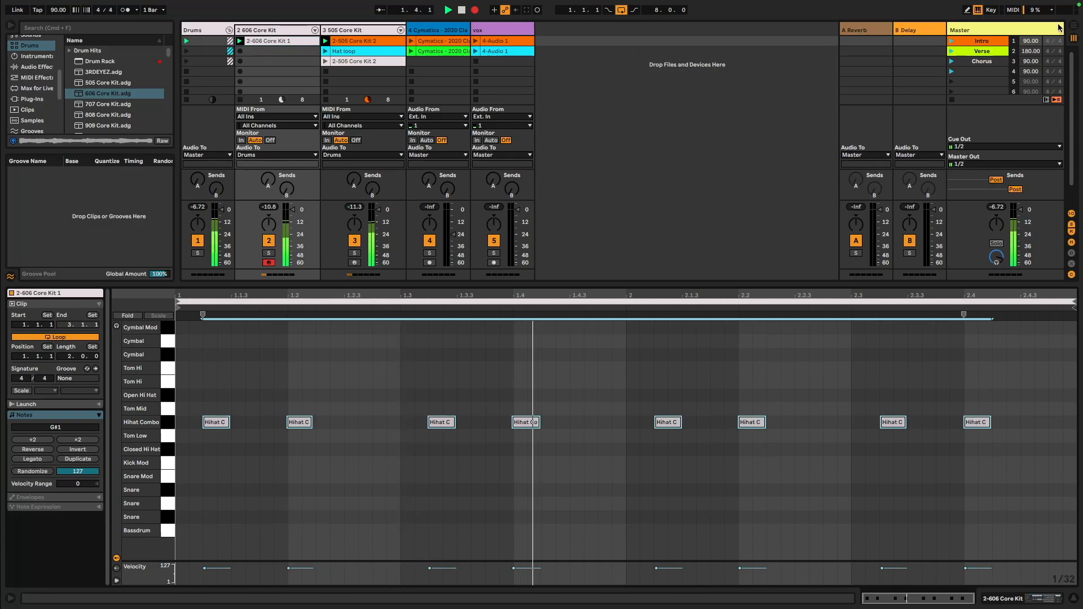
pyautogui.press('Tab')
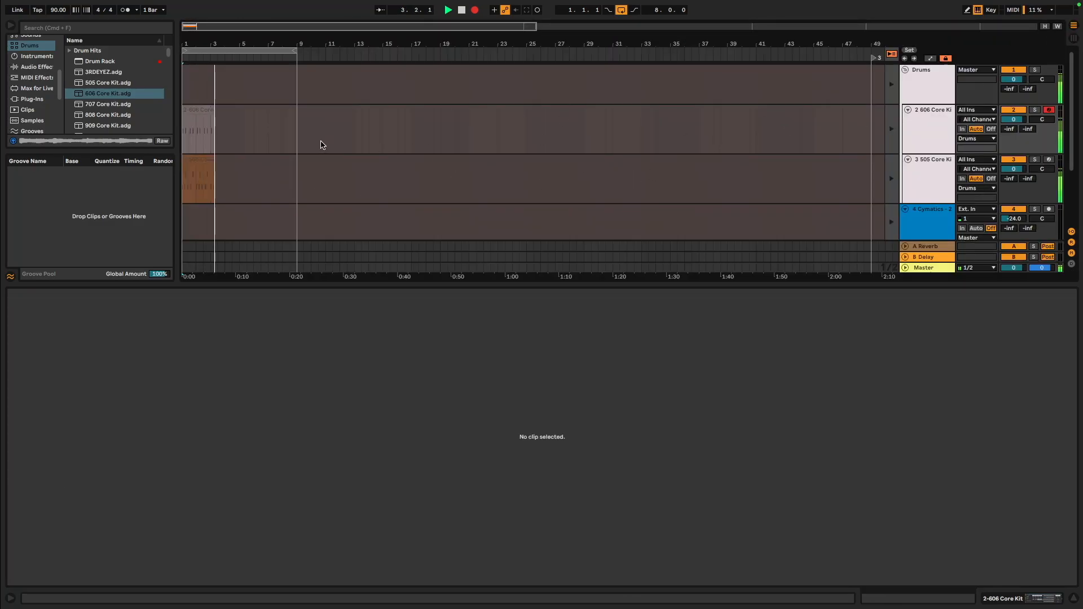
pyautogui.press('Tab')
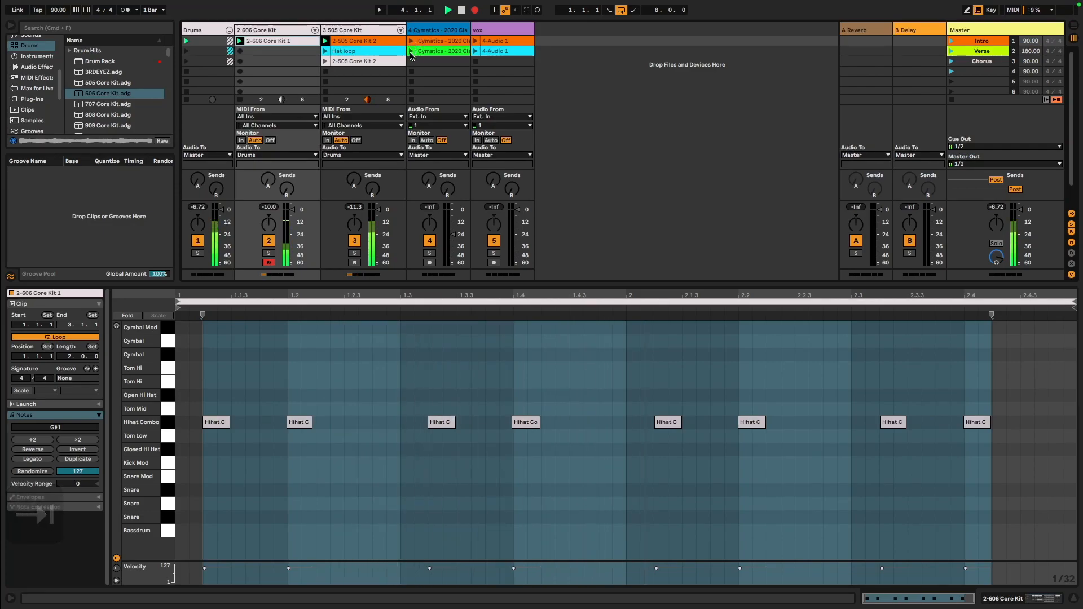
pyautogui.click(952, 42)
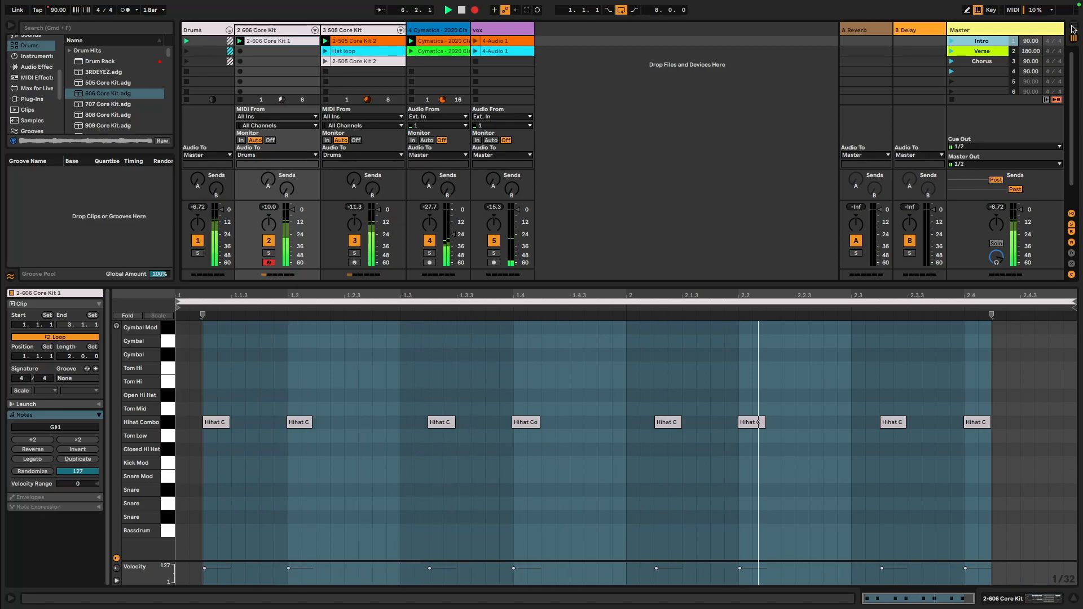
# Review the recorded tracks in the Arrangement view, stop playback and return to Session view
pyautogui.press('Tab')
pyautogui.scroll(-3, 300, 194)
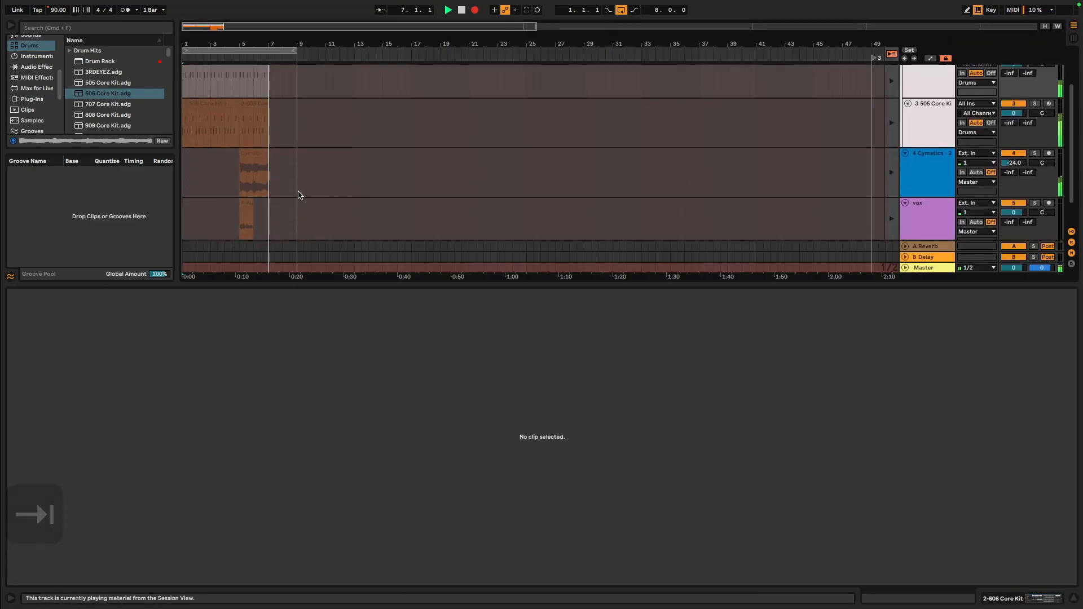
pyautogui.scroll(3, 300, 195)
pyautogui.scroll(-3, 300, 194)
pyautogui.scroll(3, 299, 195)
pyautogui.scroll(-3, 299, 197)
pyautogui.scroll(3, 300, 197)
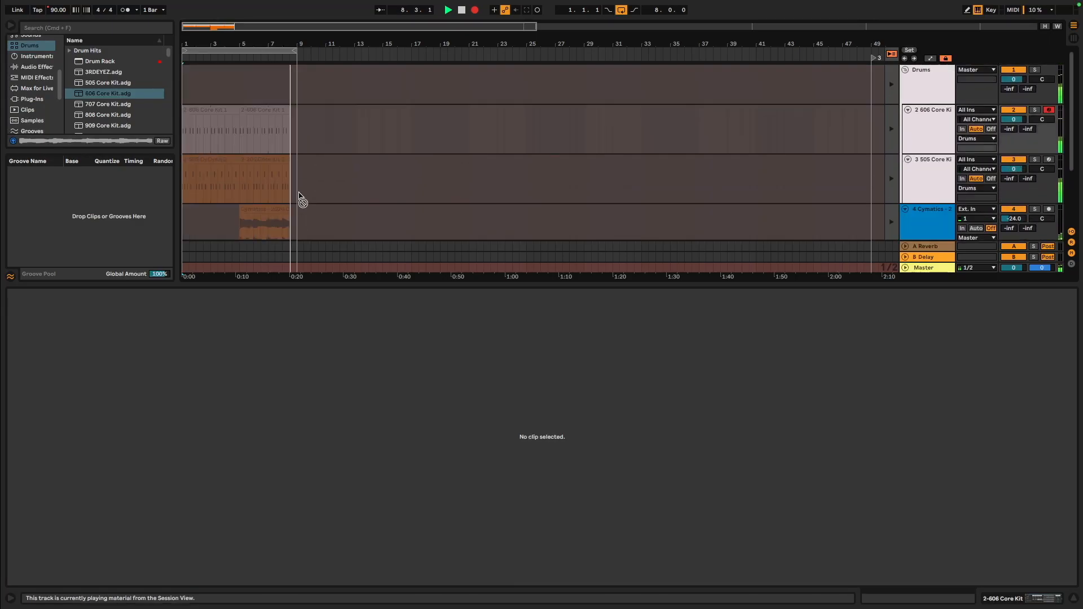
pyautogui.press('space')
pyautogui.press('Tab')
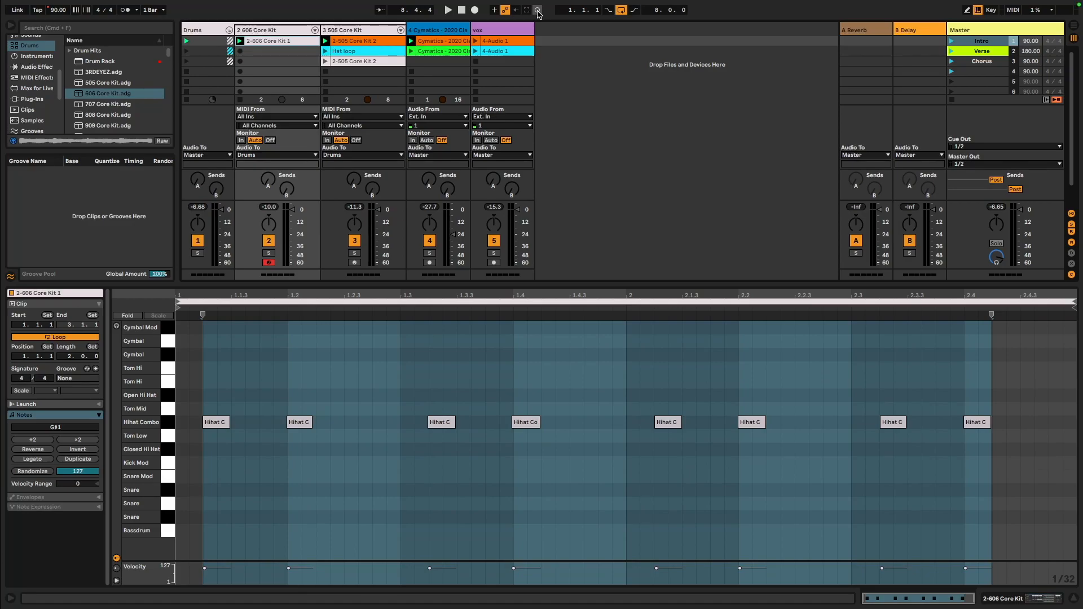
# Overdub snare hits into the hi-hat clip with session recording, then undo the overdub
pyautogui.click(538, 11)
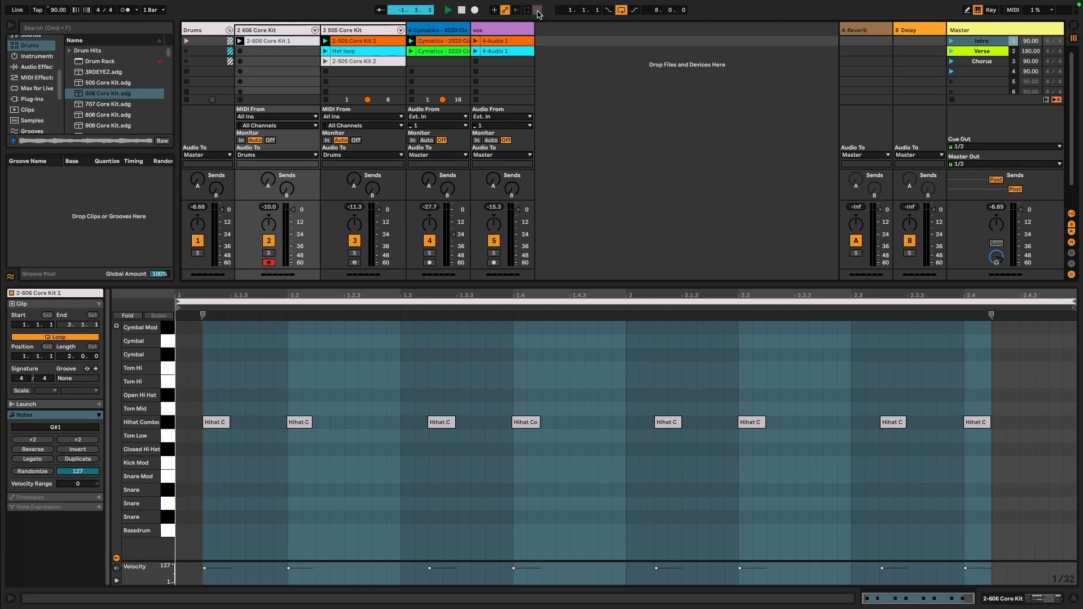
pyautogui.press('s')
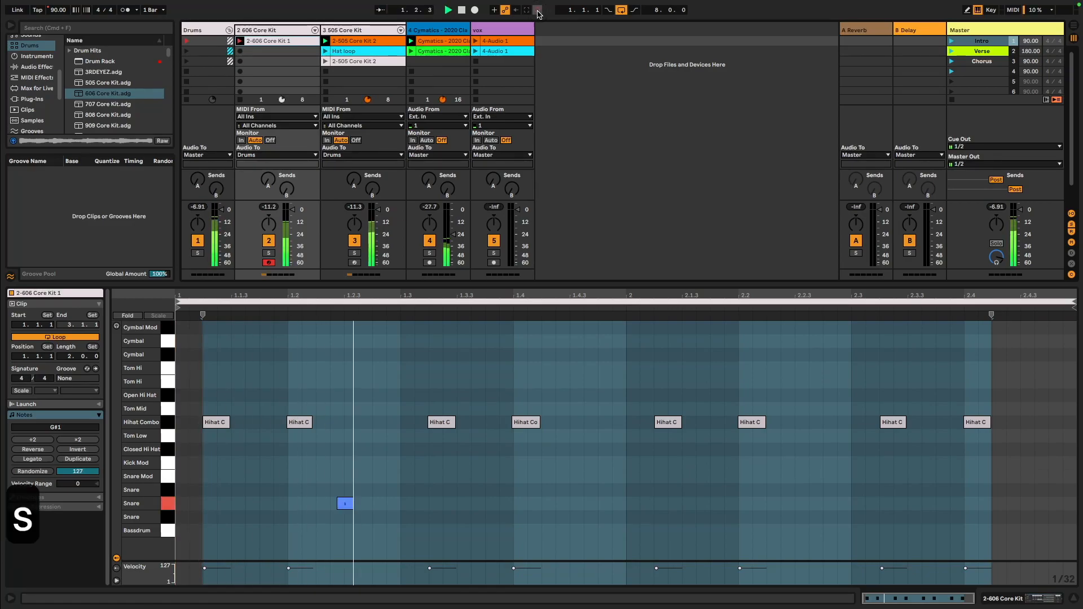
pyautogui.press('s')
pyautogui.press('s')
pyautogui.press('s')
pyautogui.press('s')
pyautogui.press('s')
pyautogui.press('s')
pyautogui.press('space')
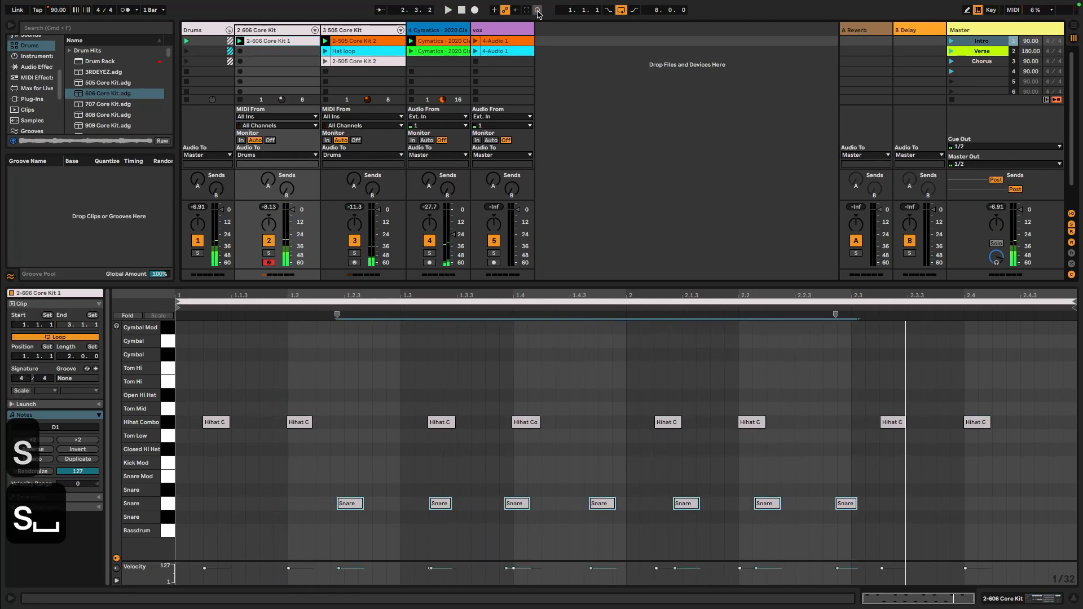
pyautogui.press('super+z')
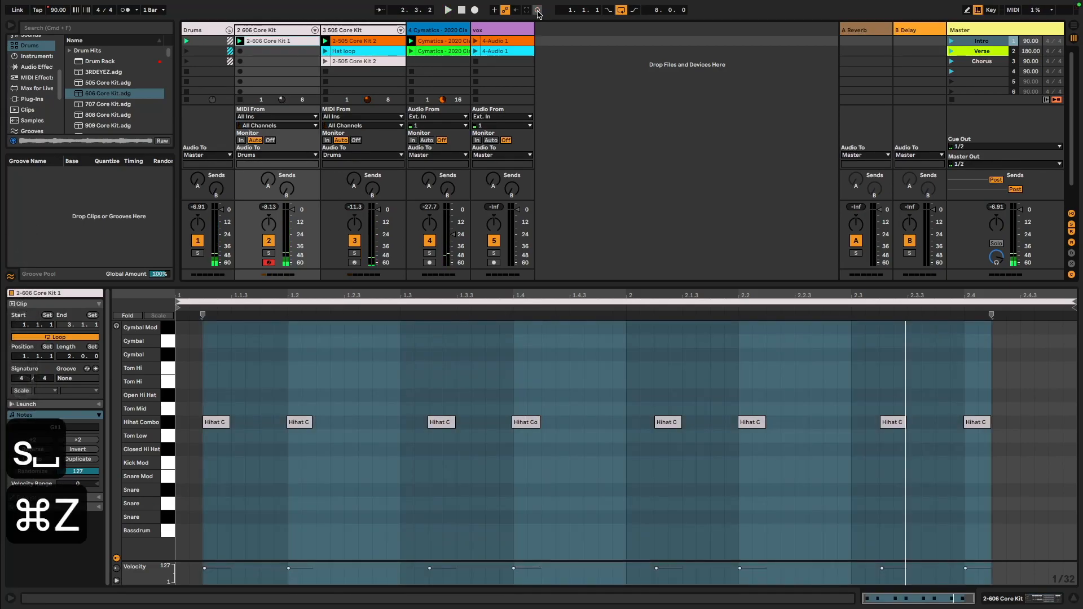
# Session-record a new snare clip in the 606 Core Kit track's second slot and launch it
pyautogui.click(264, 54)
pyautogui.click(537, 10)
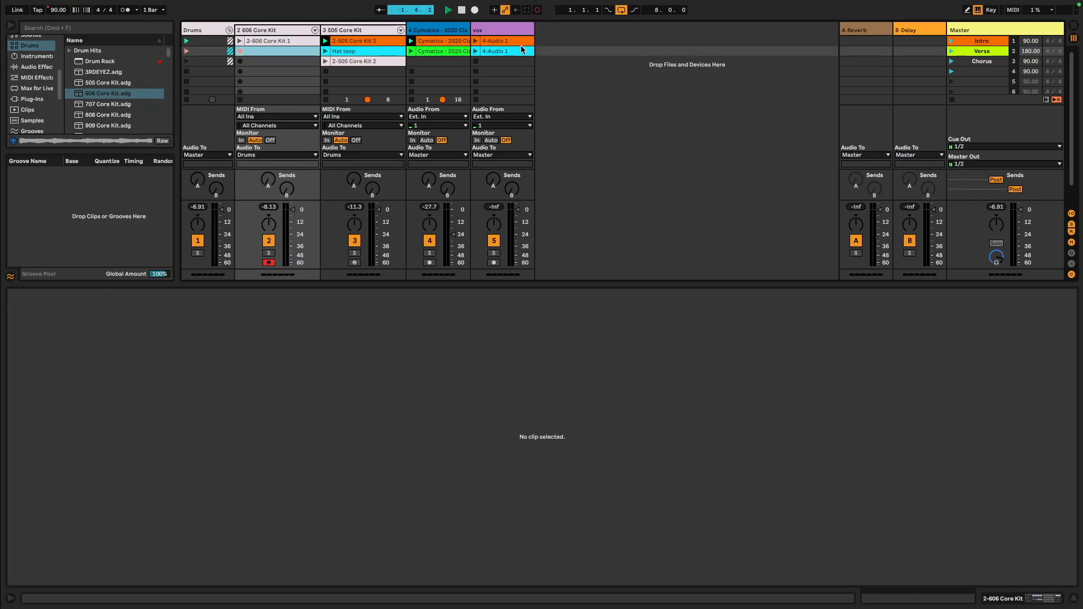
pyautogui.press('w')
pyautogui.press('w')
pyautogui.press('w')
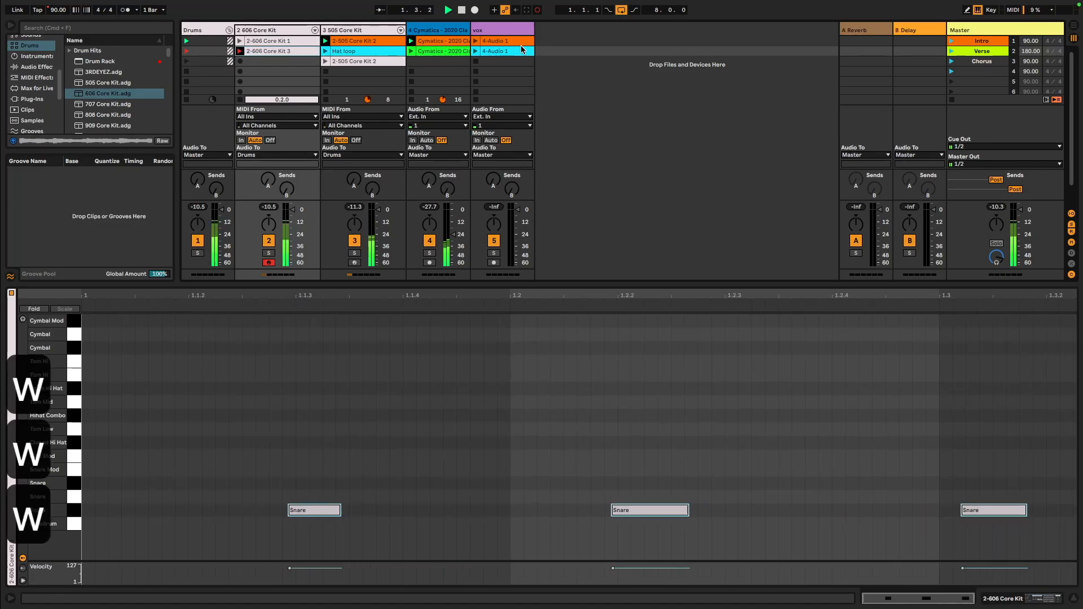
pyautogui.press('w')
pyautogui.press('w')
pyautogui.press('w')
pyautogui.press('w')
pyautogui.press('w')
pyautogui.press('w')
pyautogui.press('w')
pyautogui.press('space')
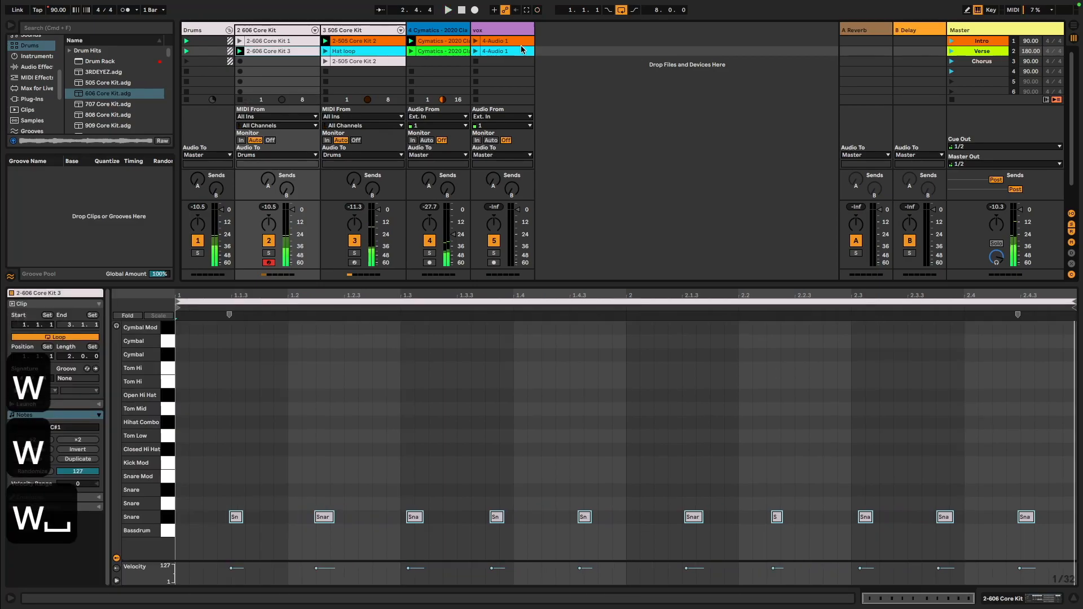
pyautogui.click(280, 53)
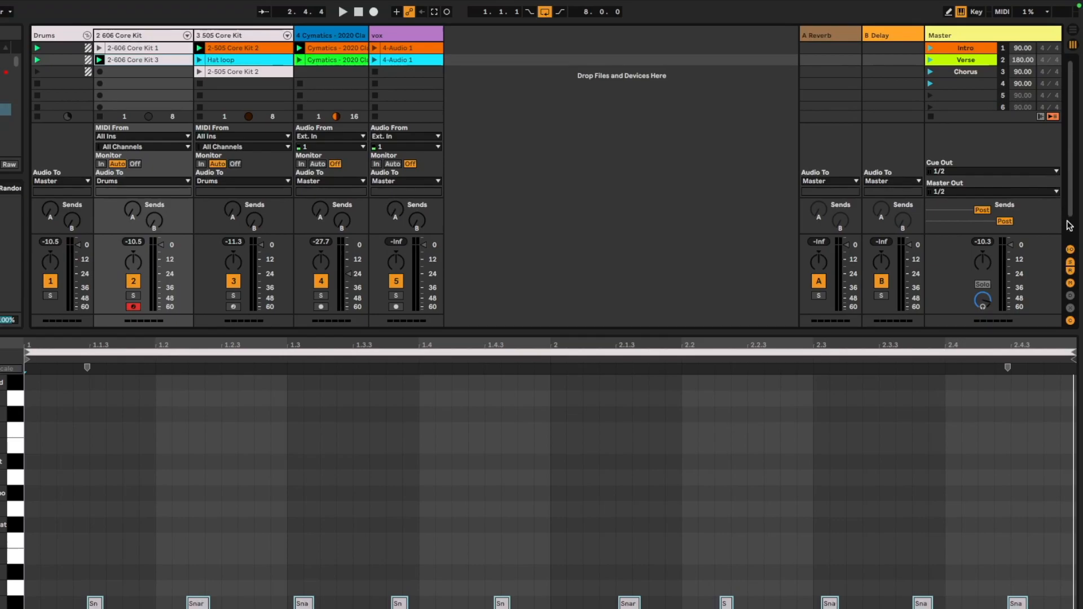
# Show the mixer's crossfader assignment and track delay sections
pyautogui.click(1070, 309)
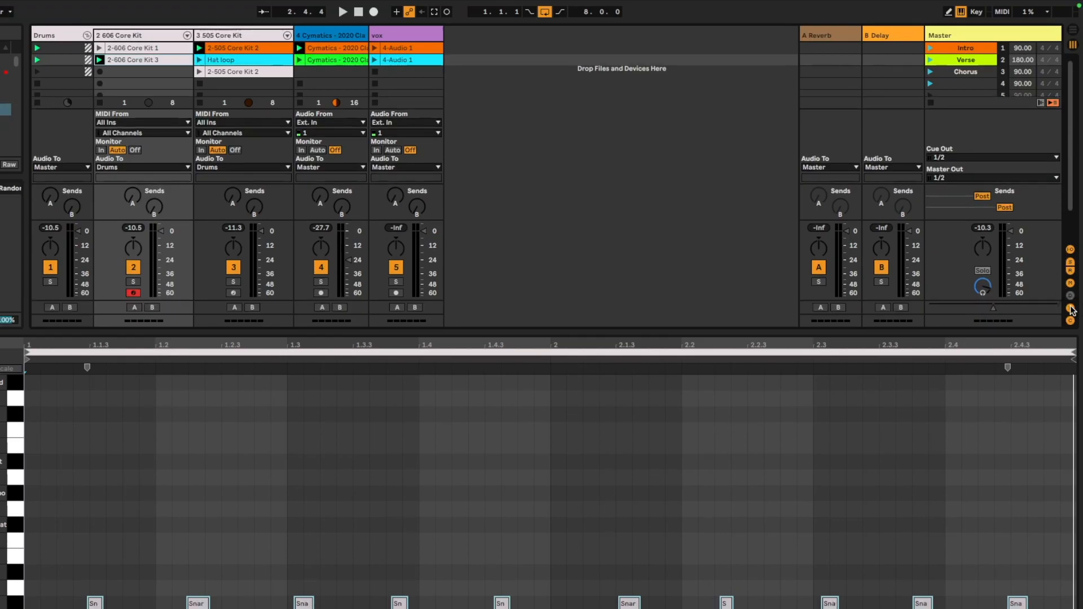
pyautogui.click(1070, 296)
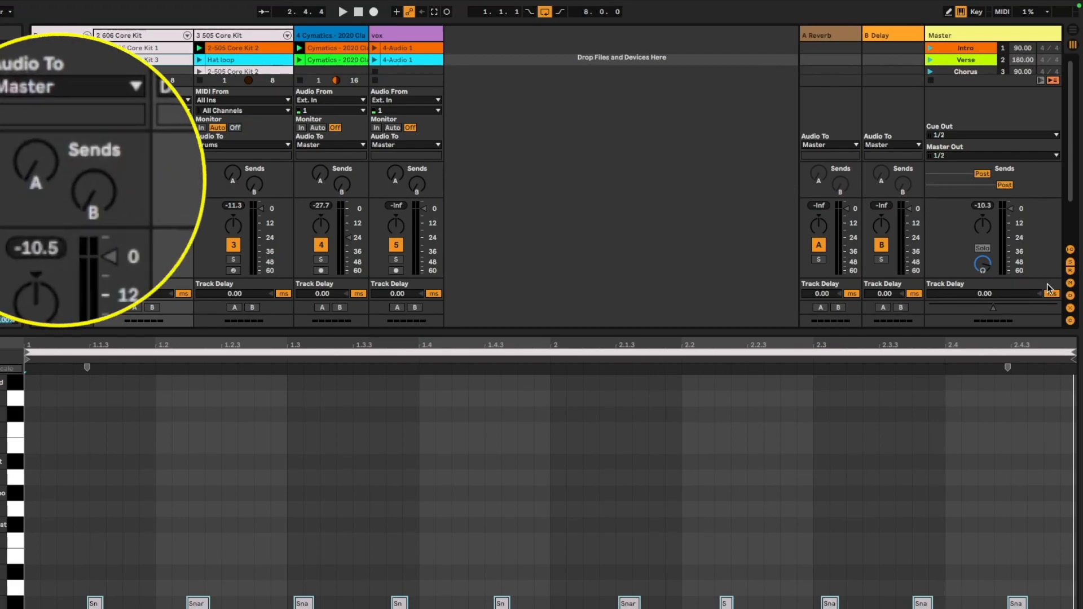
pyautogui.moveTo(31, 161)
pyautogui.mouseDown()
pyautogui.moveTo(32, 138)
pyautogui.moveTo(48, 174)
pyautogui.mouseUp()
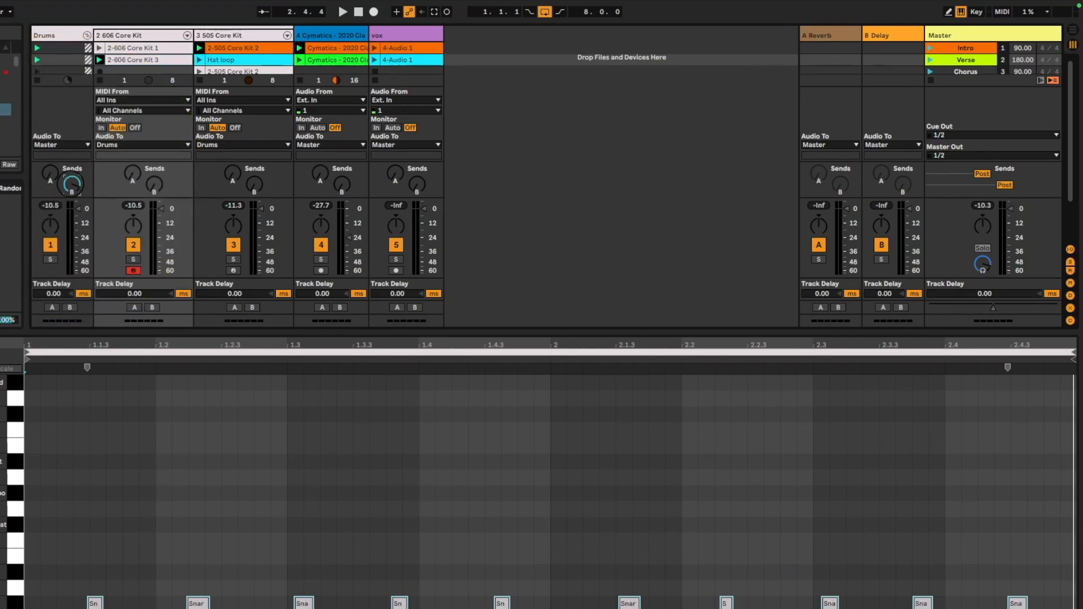
pyautogui.press('Tab')
pyautogui.moveTo(1001, 211); pyautogui.dragTo(1022, 152)
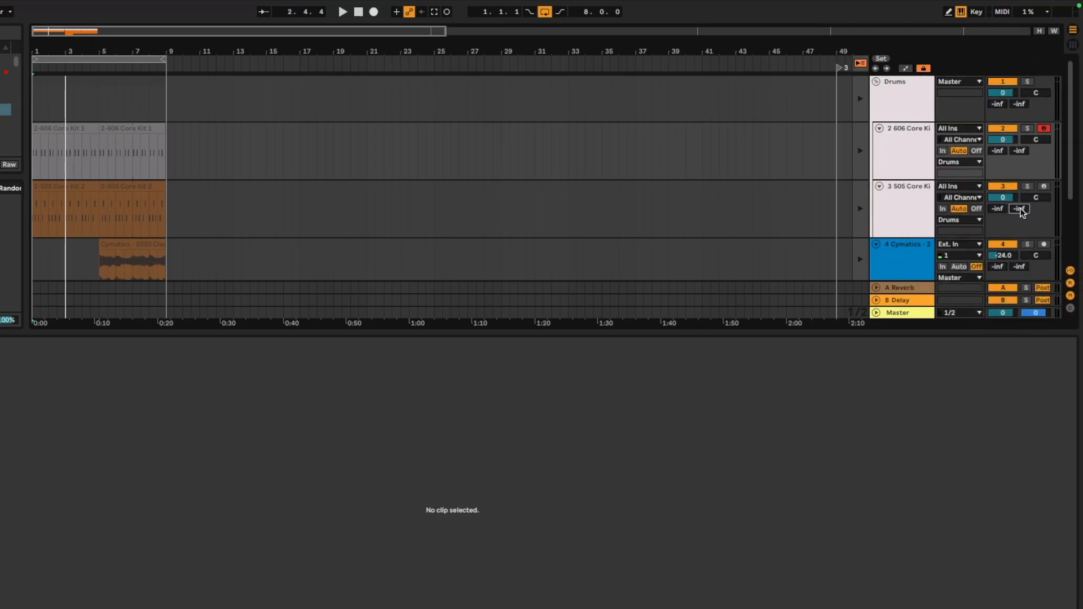
pyautogui.press('Tab')
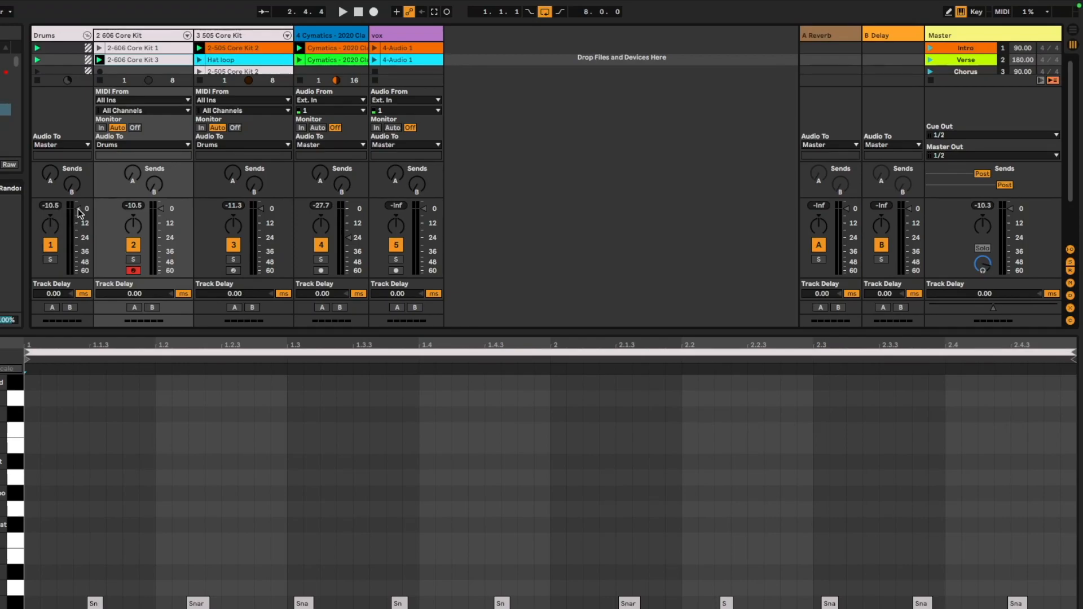
pyautogui.moveTo(78, 211); pyautogui.dragTo(79, 215)
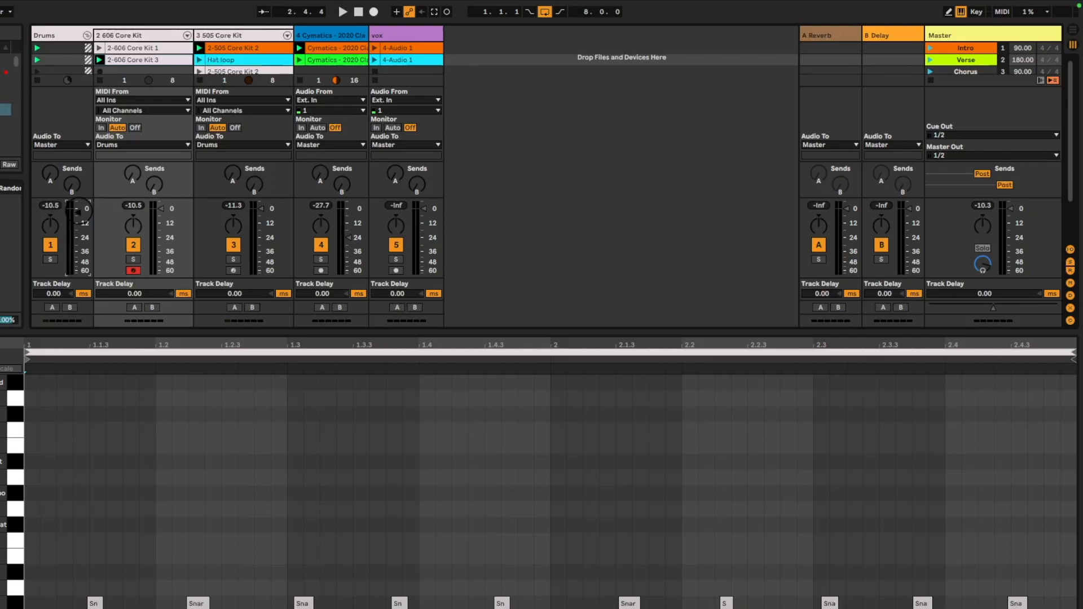
pyautogui.click(52, 207)
# Launch the Intro scene to play back the tracks through the mixer
pyautogui.click(930, 48)
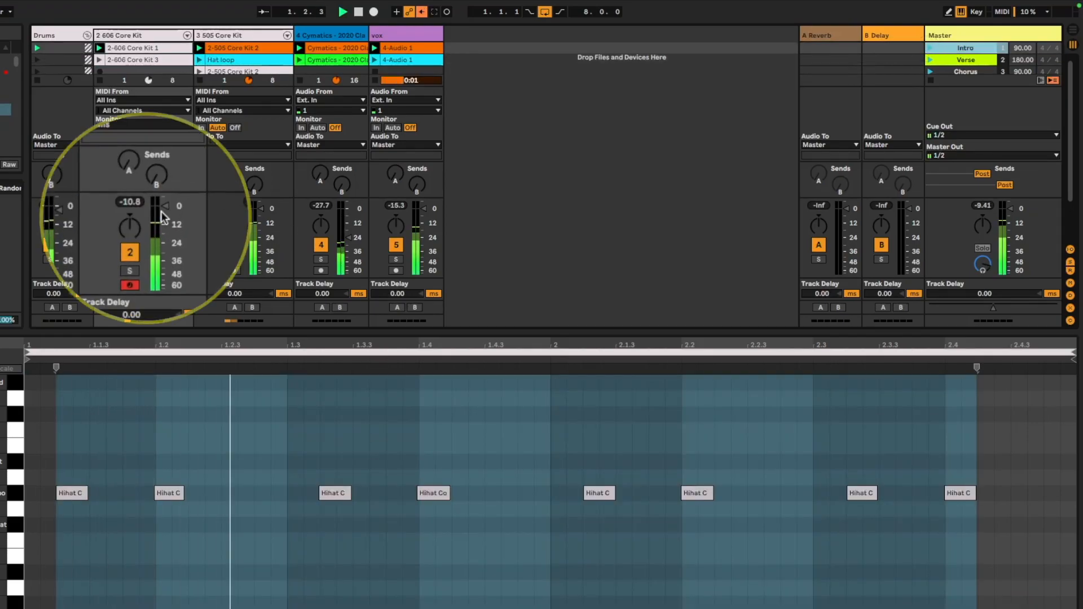
pyautogui.click(118, 191)
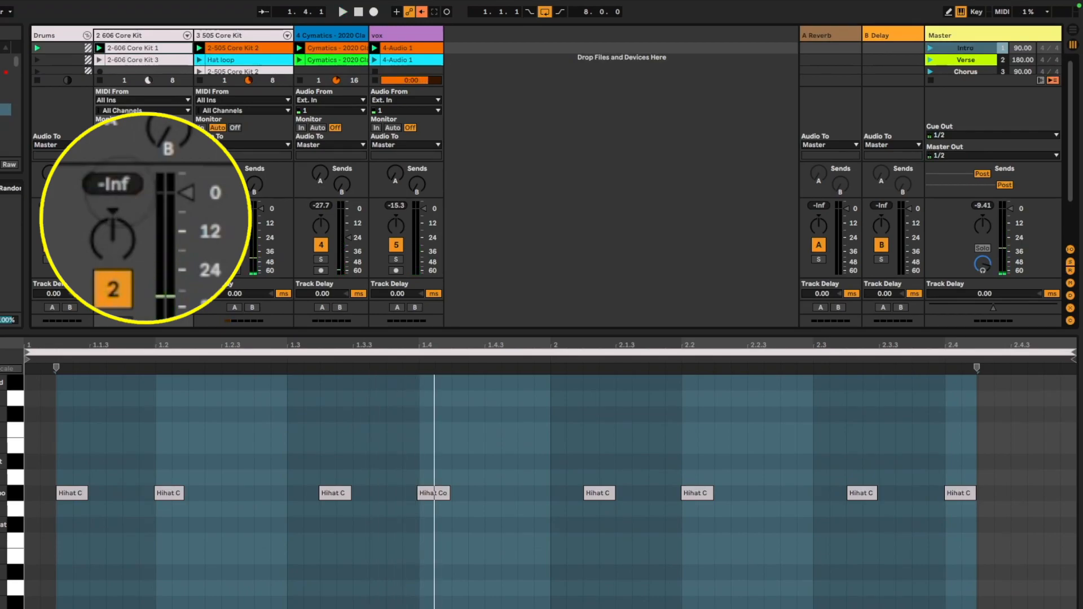
pyautogui.click(934, 49)
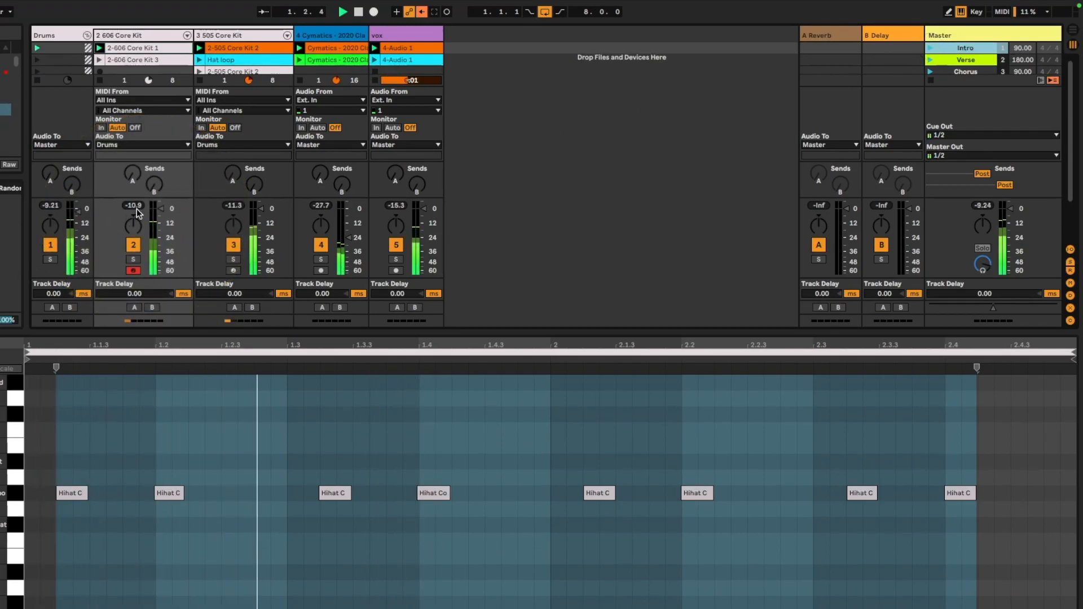
pyautogui.click(322, 205)
pyautogui.click(317, 198)
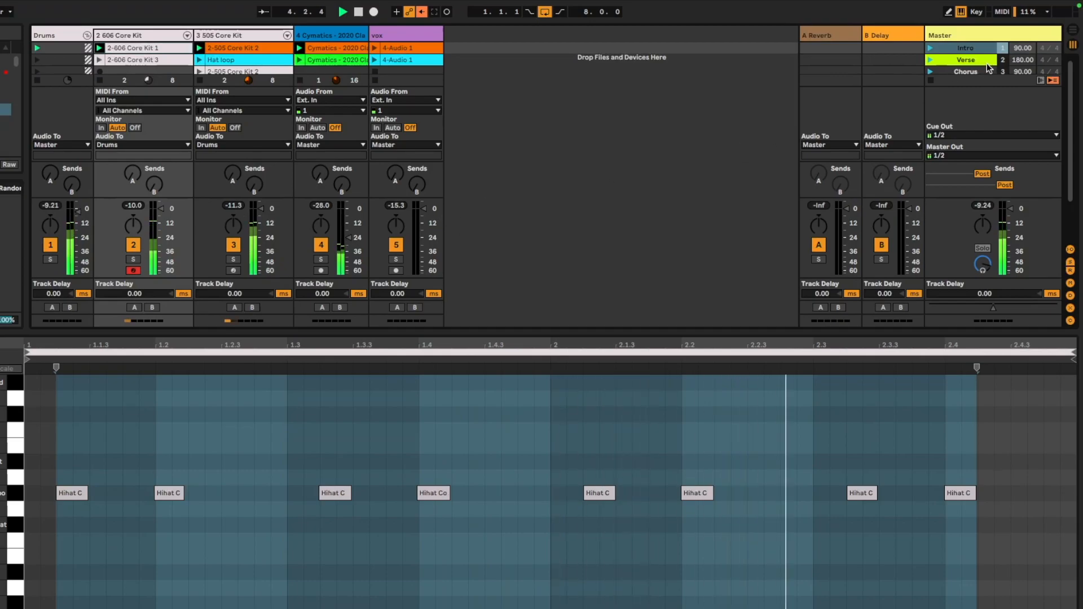
# Set the 505 Core Kit track's delay to -59 ms and launch the Intro scene to hear it
pyautogui.scroll(-1, 196, 248)
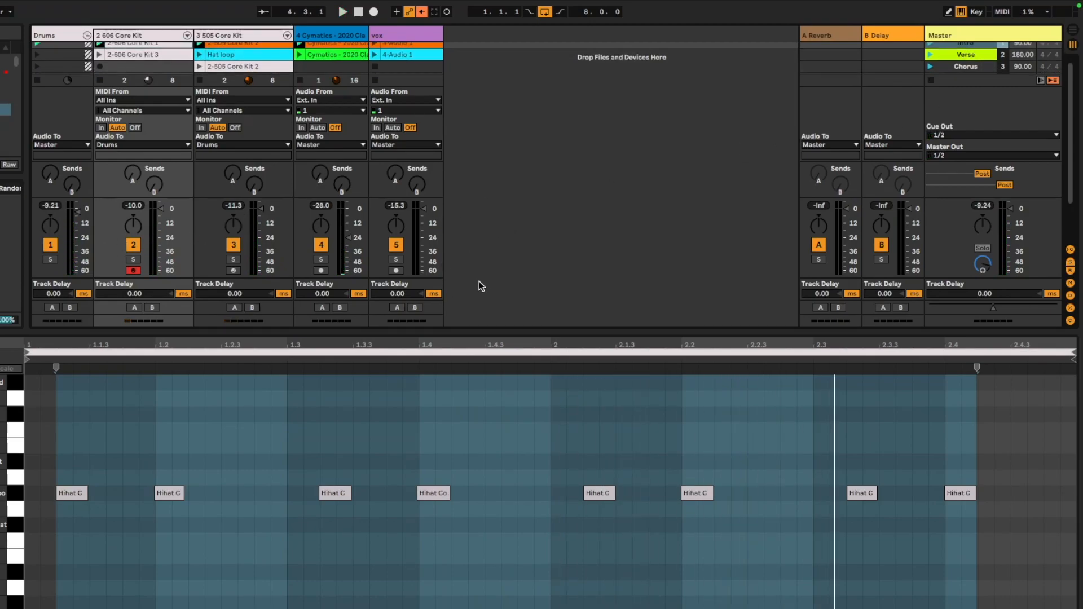
pyautogui.scroll(-2, 462, 282)
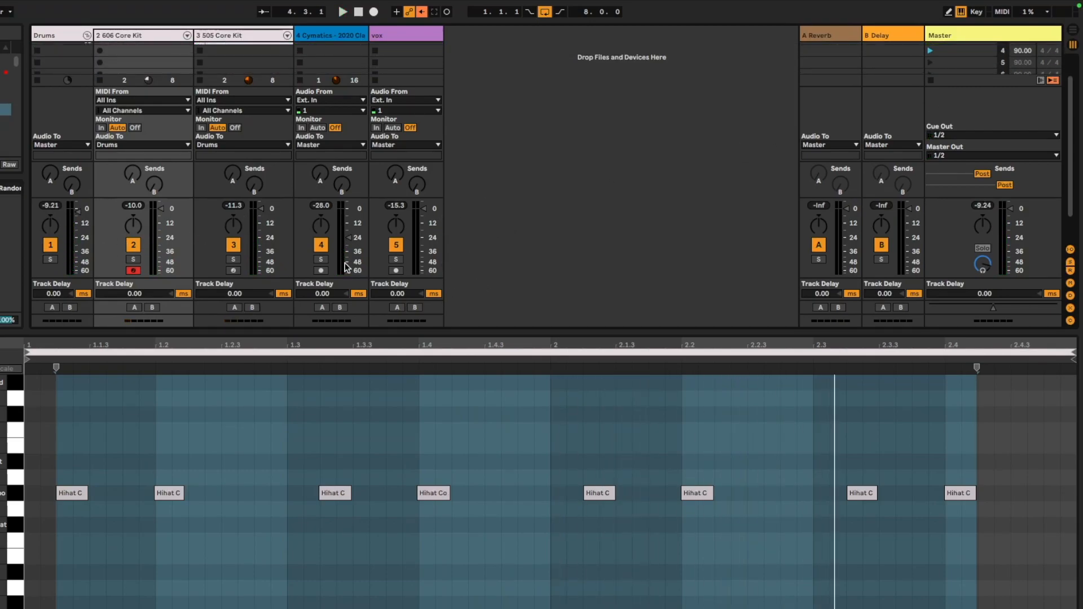
pyautogui.click(50, 244)
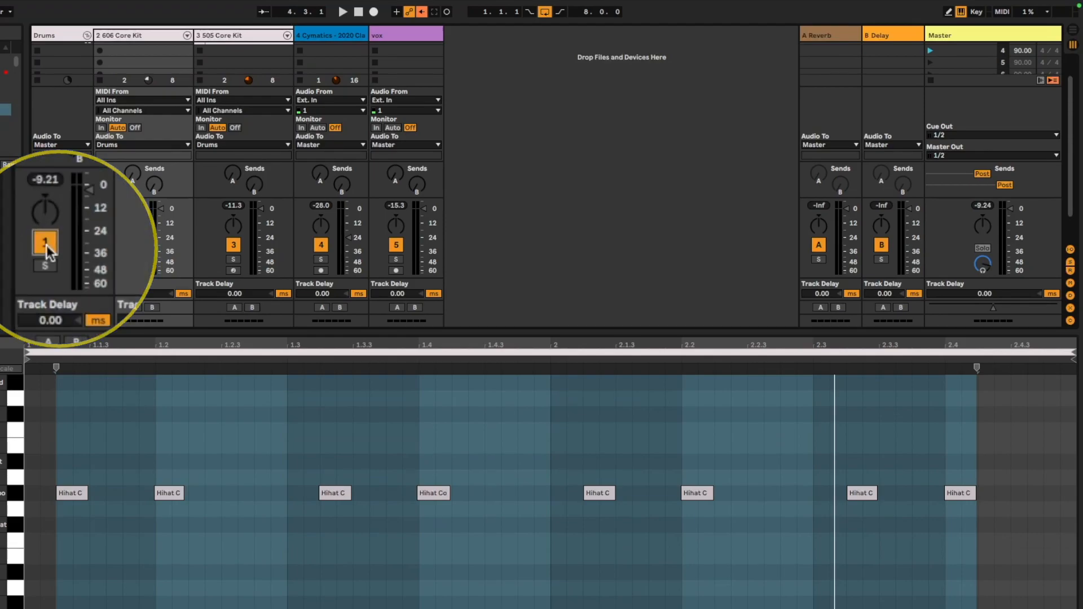
pyautogui.click(133, 259)
pyautogui.click(133, 259)
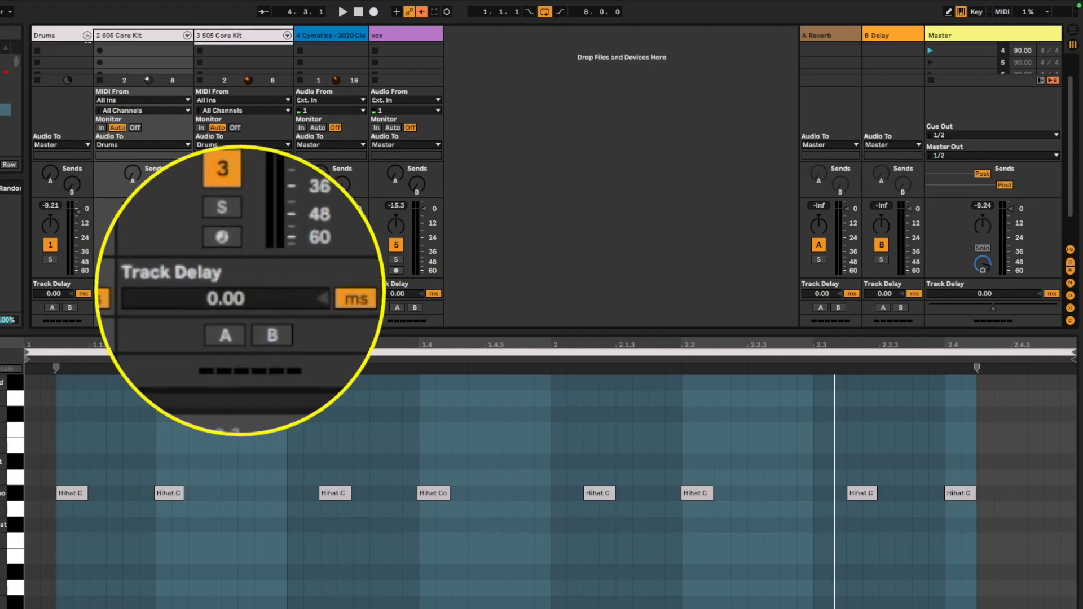
pyautogui.moveTo(247, 294); pyautogui.dragTo(248, 321)
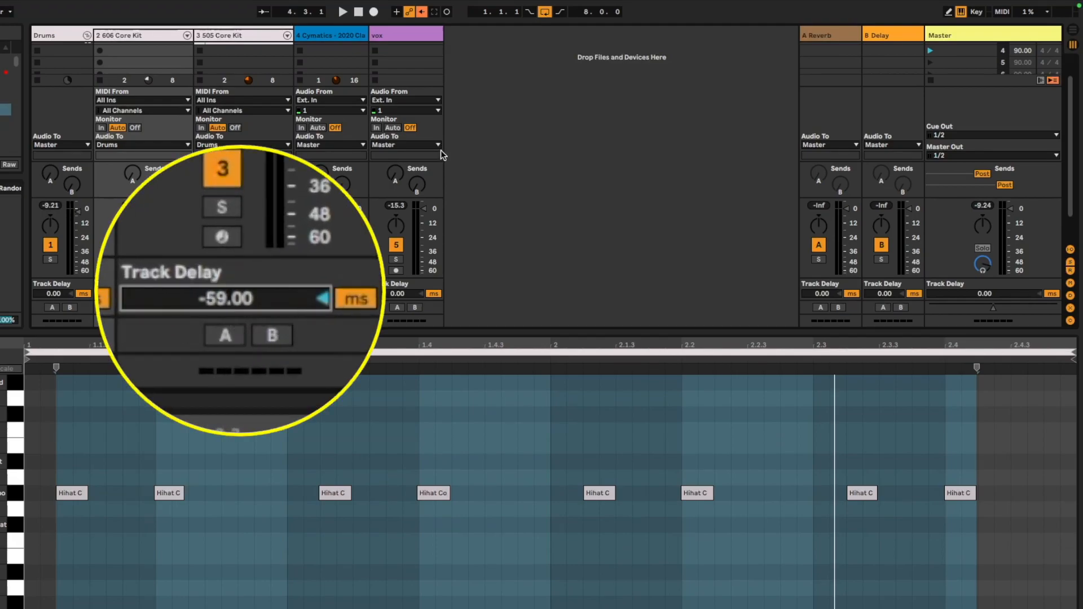
pyautogui.scroll(3, 932, 54)
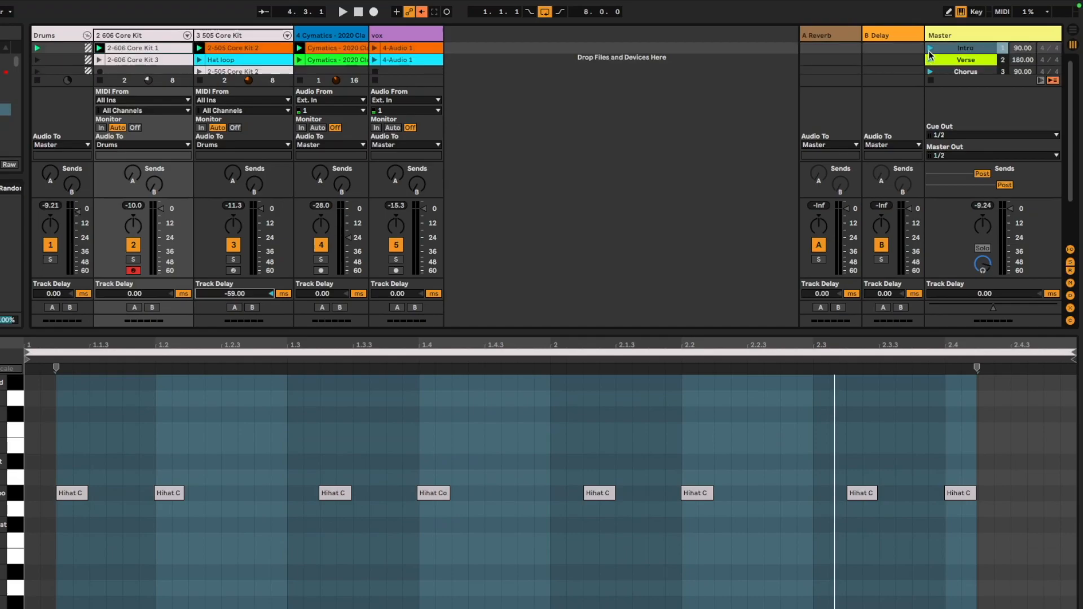
pyautogui.click(930, 49)
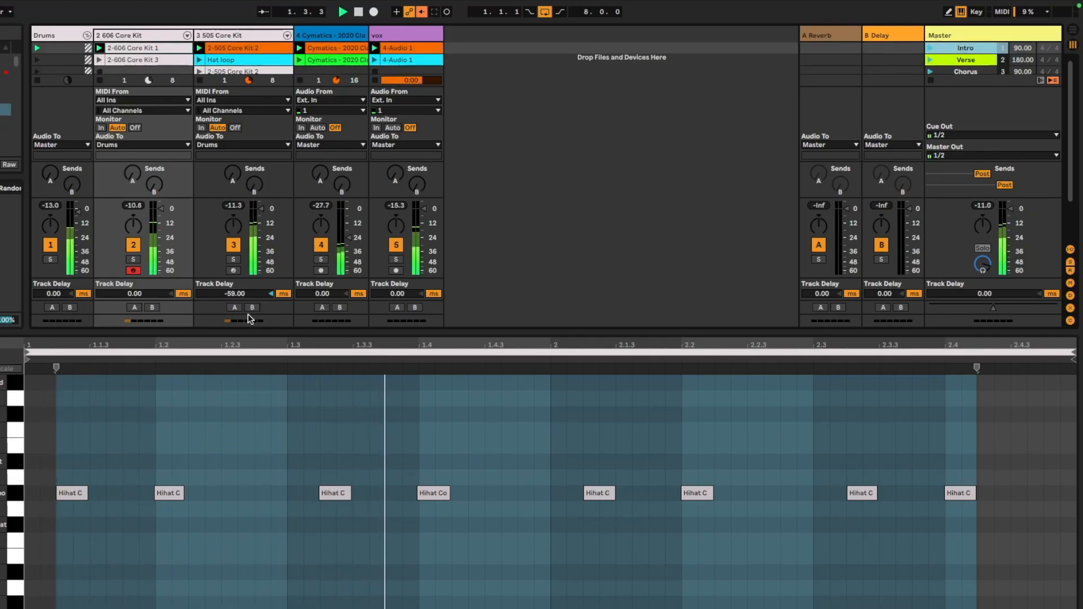
# Try a -150 ms track delay on the 505 Core Kit, reset it to 0 ms and stop playback
pyautogui.moveTo(243, 293); pyautogui.dragTo(243, 344)
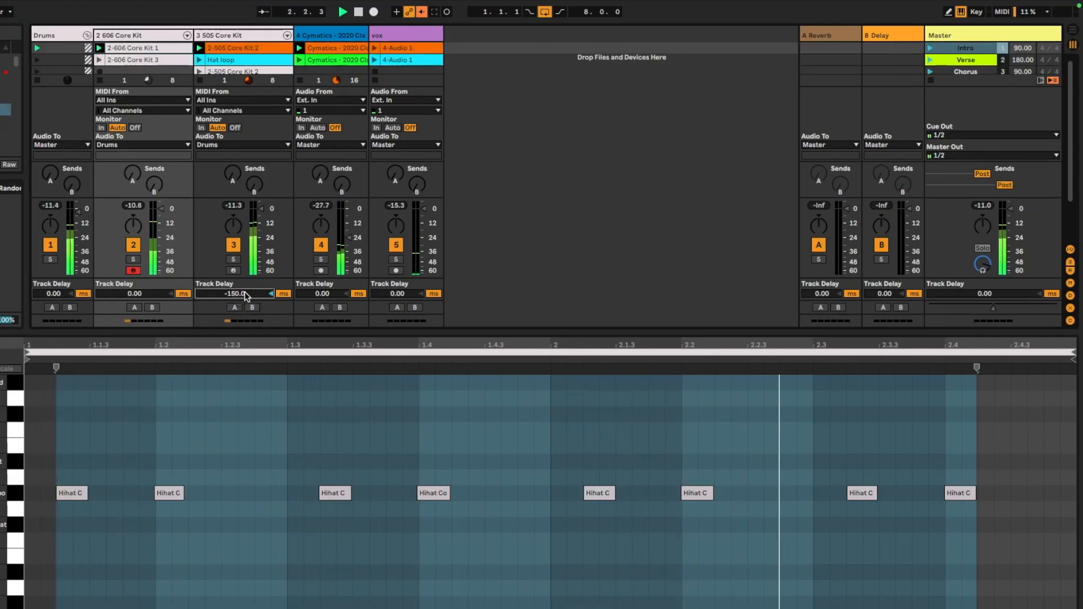
pyautogui.doubleClick(256, 295)
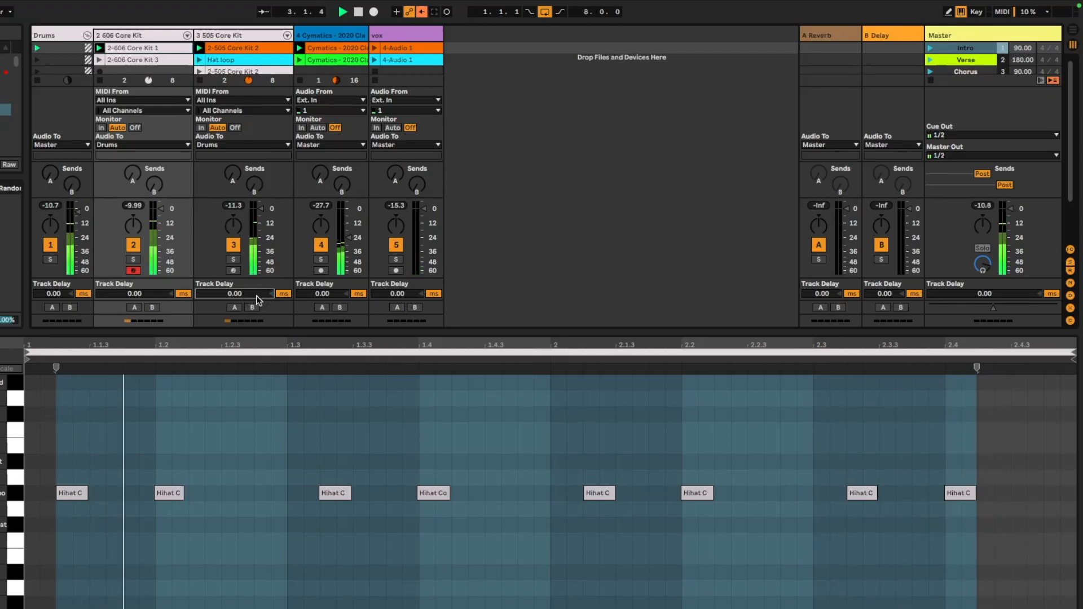
pyautogui.press('space')
# Assign the 606 and 505 Core Kit tracks to crossfader side A and the Cymatics and vox tracks to side B
pyautogui.scroll(-3, 271, 283)
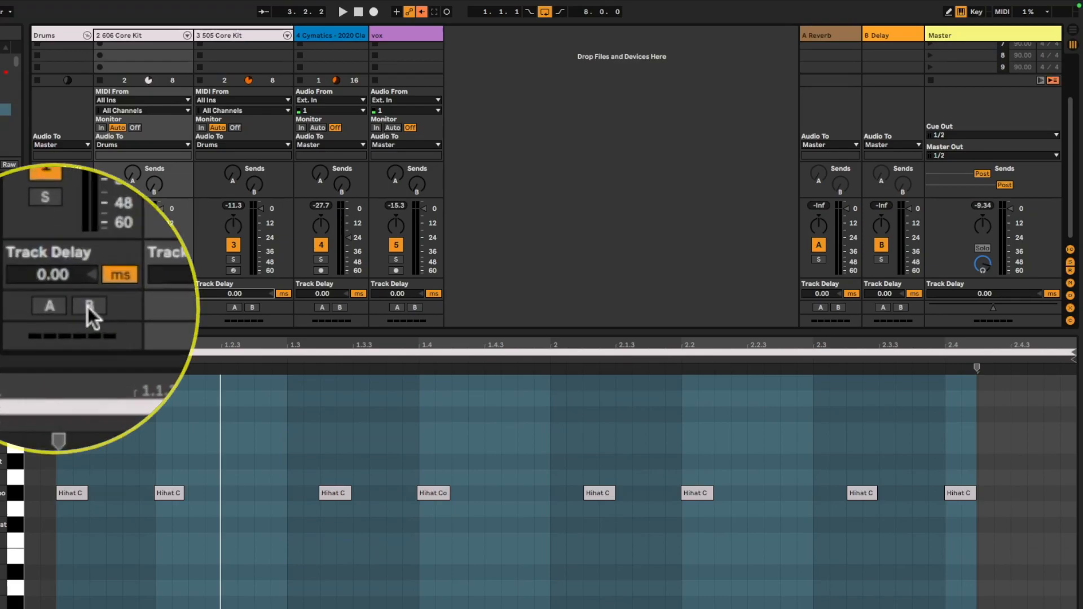
pyautogui.scroll(6, 389, 206)
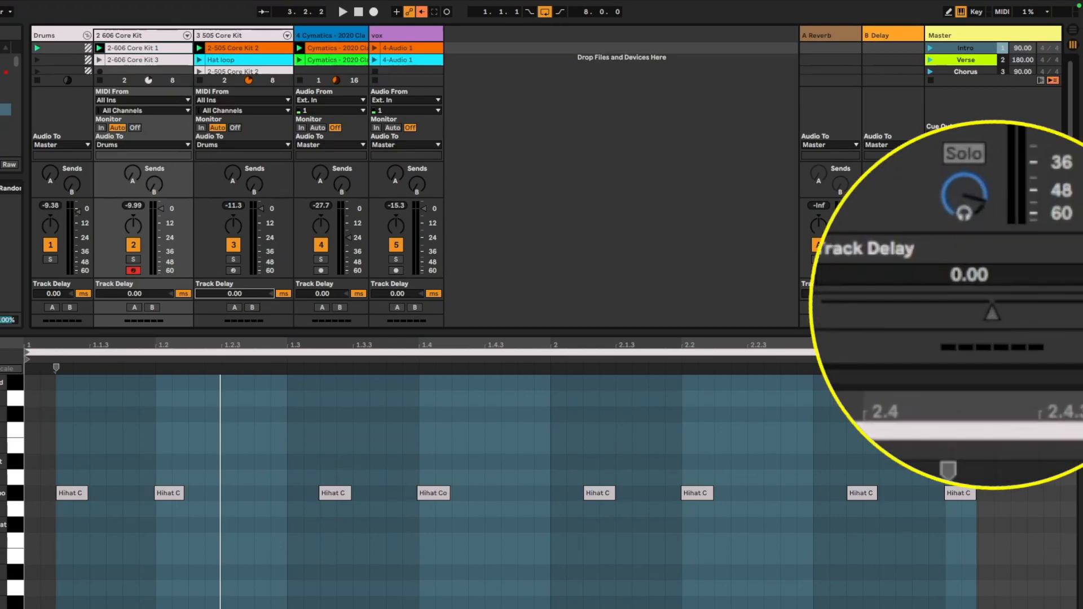
pyautogui.click(340, 308)
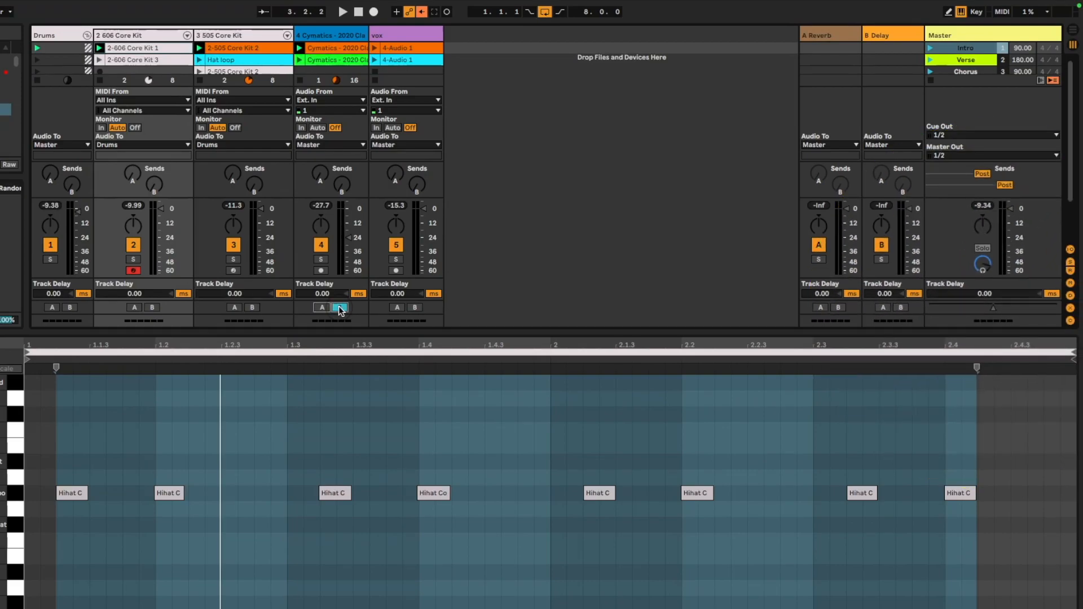
pyautogui.click(416, 308)
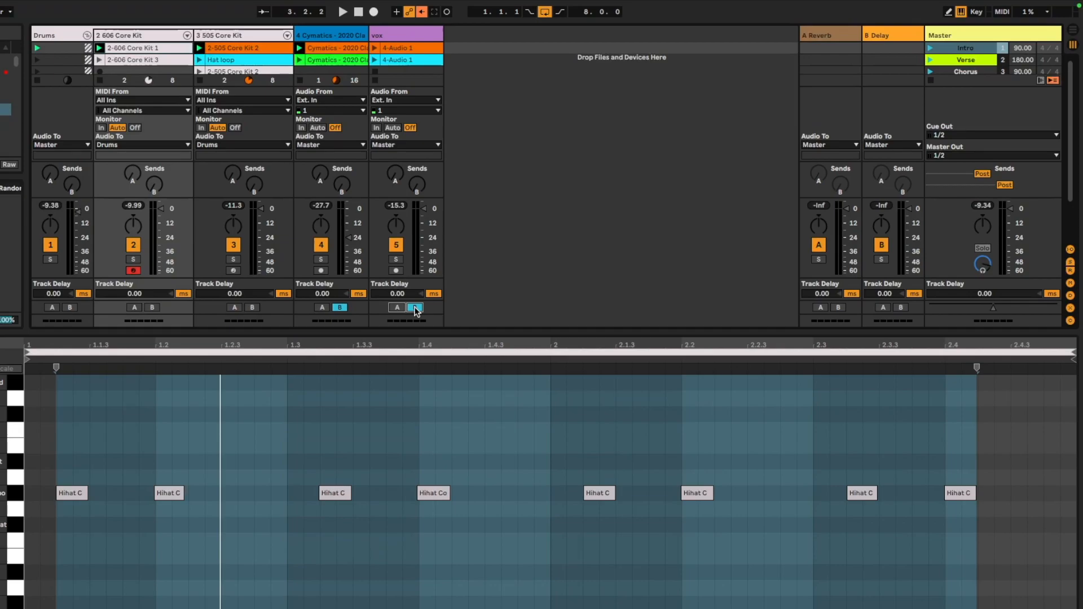
pyautogui.click(234, 308)
pyautogui.click(134, 308)
# Launch the Intro scene and move the crossfader fully to side A while toggling playback
pyautogui.click(938, 51)
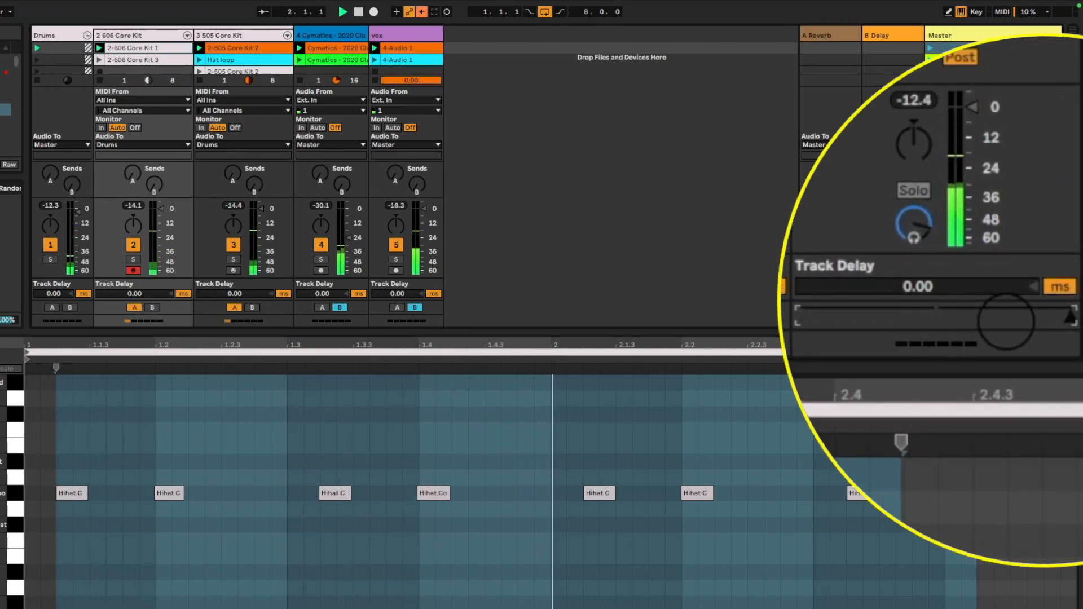
pyautogui.moveTo(1070, 318); pyautogui.dragTo(802, 319)
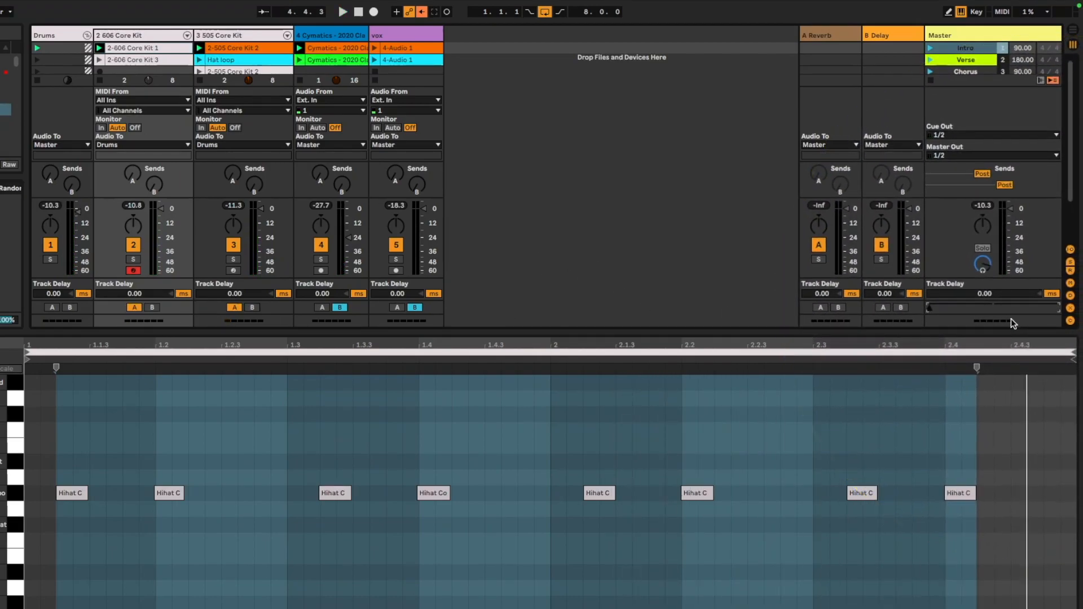
pyautogui.press('space')
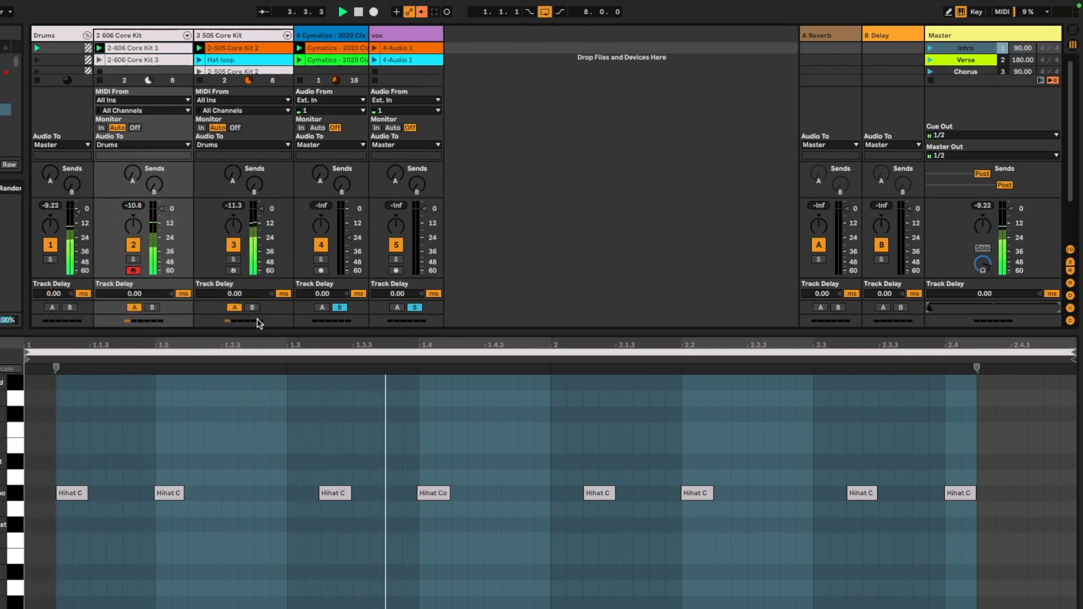
pyautogui.press('space')
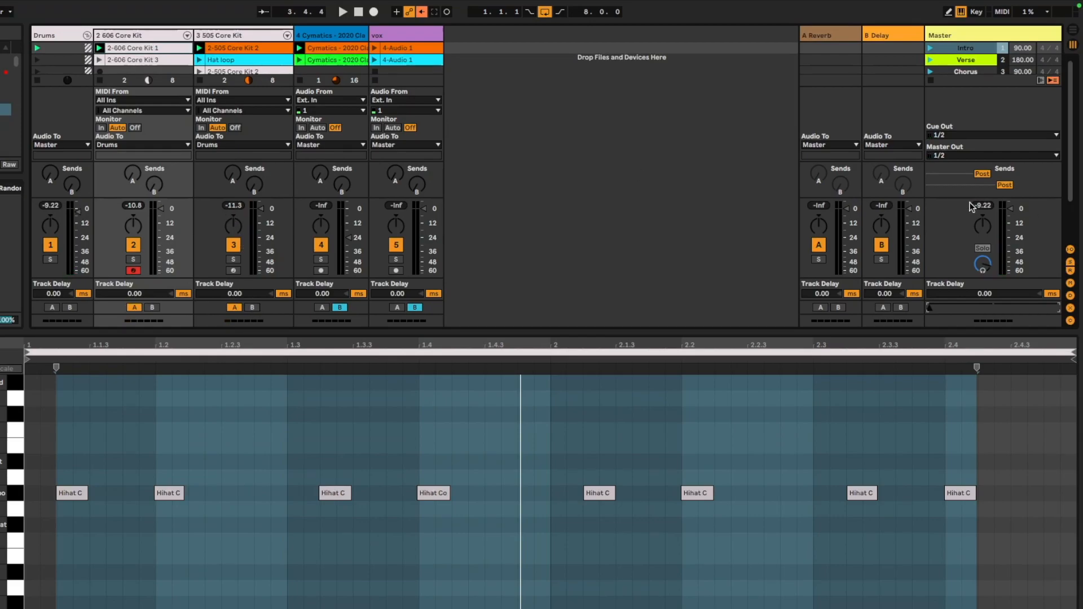
pyautogui.press('space')
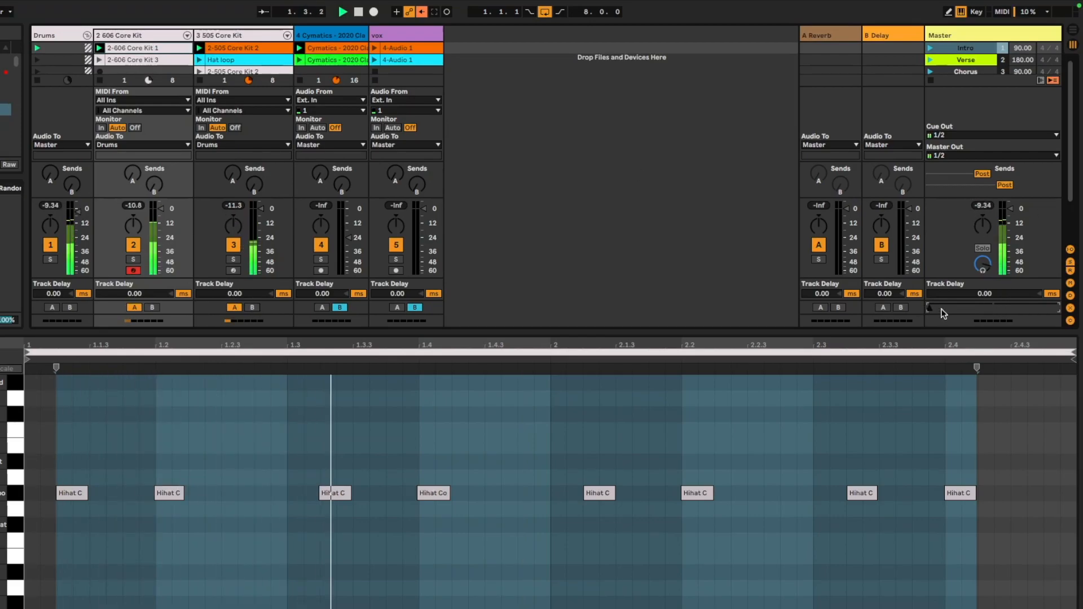
pyautogui.press('space')
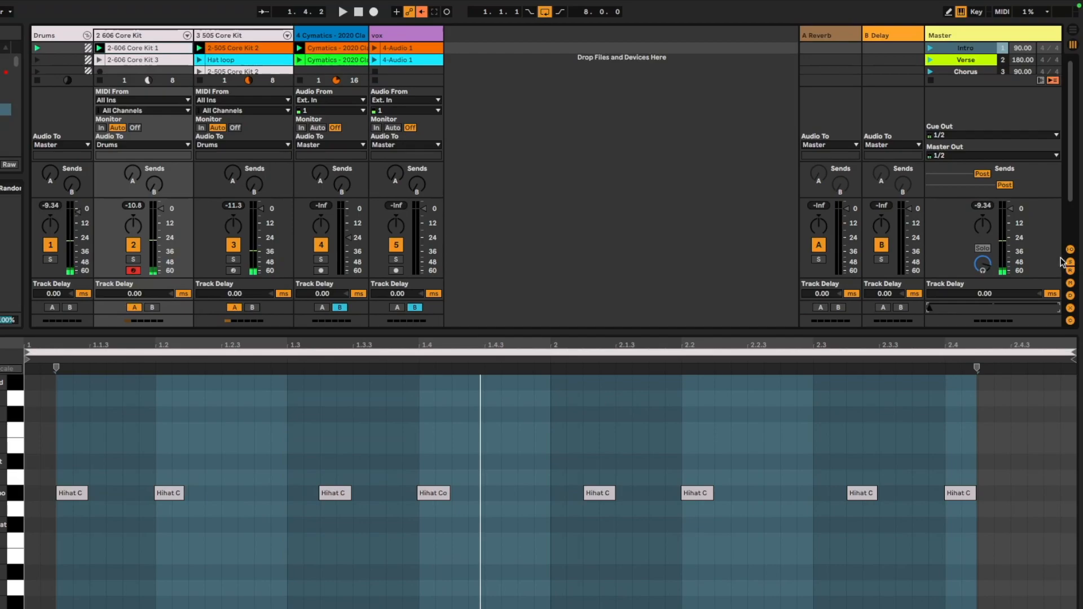
# Hide all the mixer sections so only the clip slots remain in Session view
pyautogui.click(1070, 249)
pyautogui.click(1070, 262)
pyautogui.click(1070, 271)
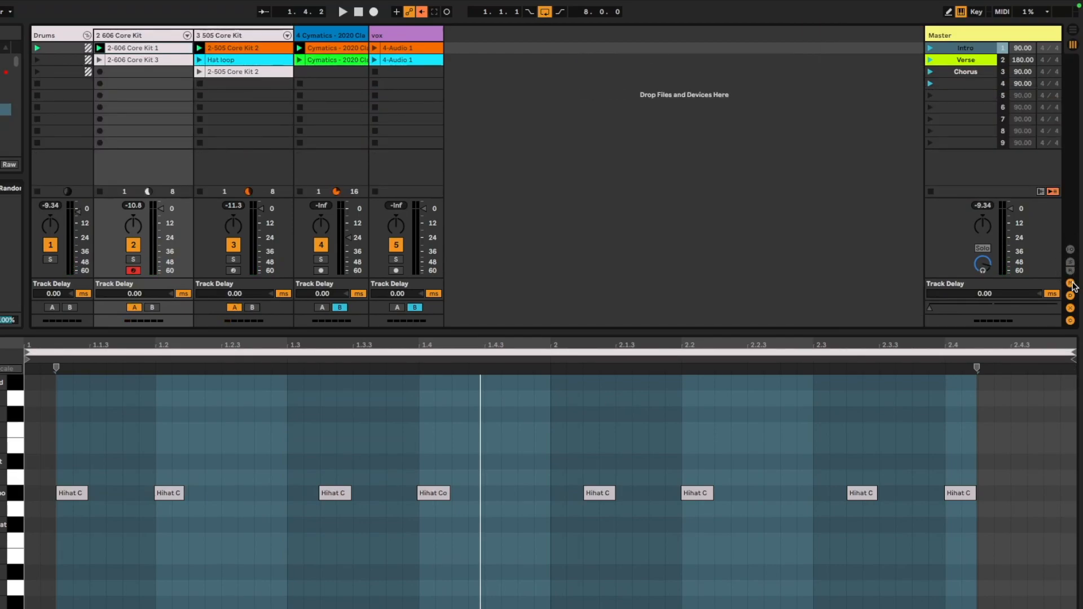
pyautogui.click(1071, 283)
pyautogui.click(1070, 295)
pyautogui.click(1070, 308)
pyautogui.click(1071, 320)
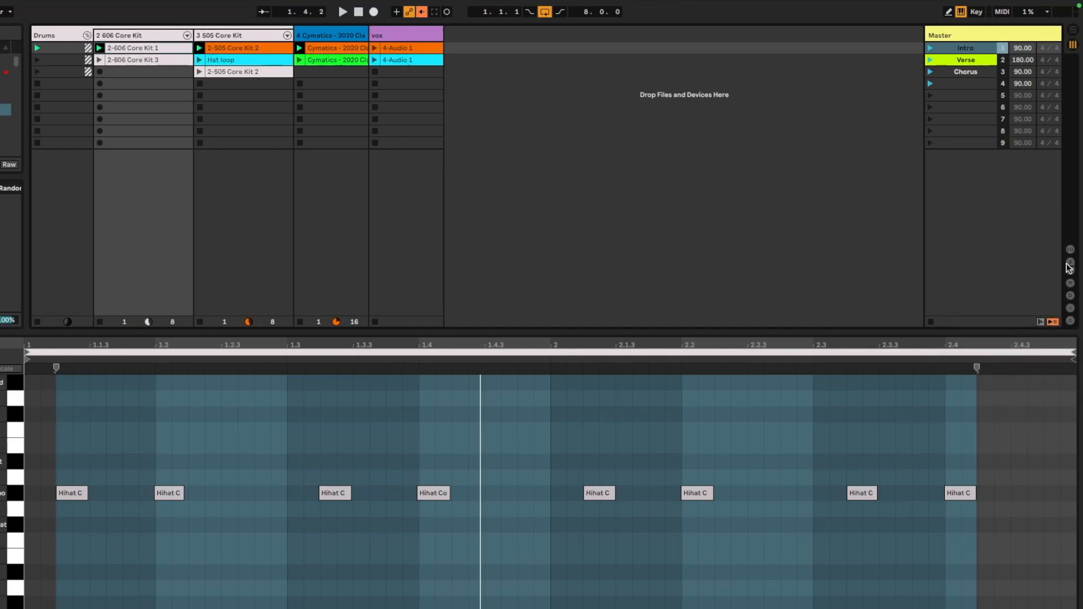
# Re-enable arrangement playback in the Arrangement view, then return to Session view and launch the Intro scene
pyautogui.click(1074, 33)
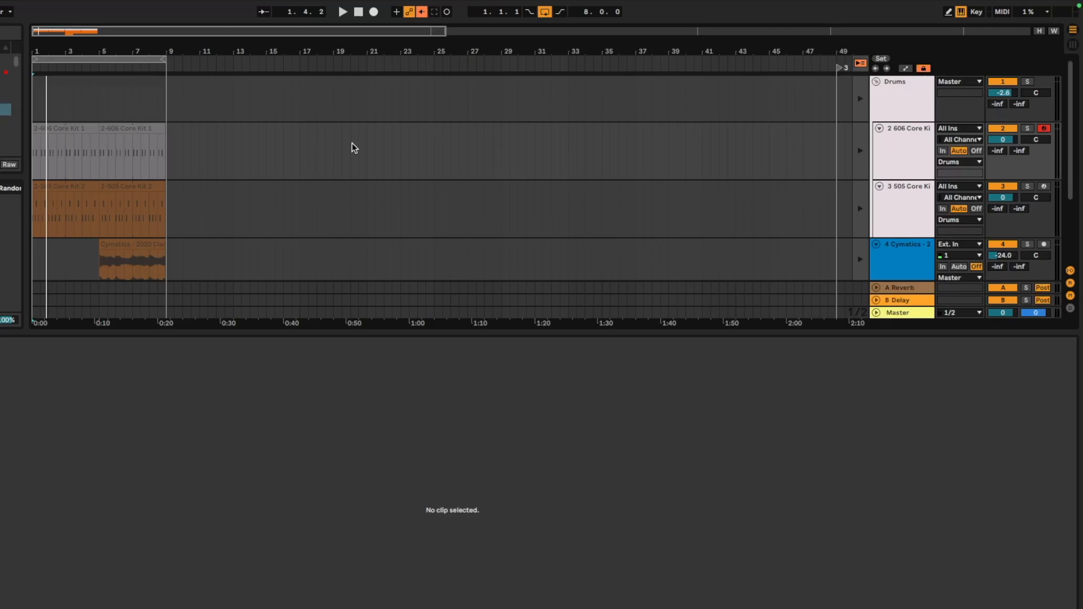
pyautogui.click(861, 63)
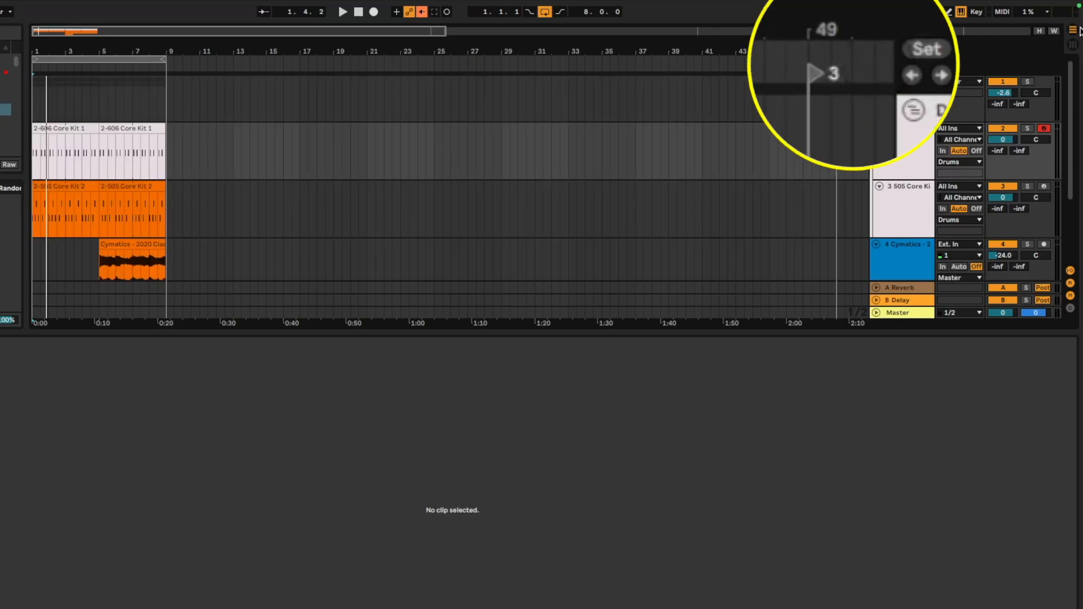
pyautogui.click(1075, 45)
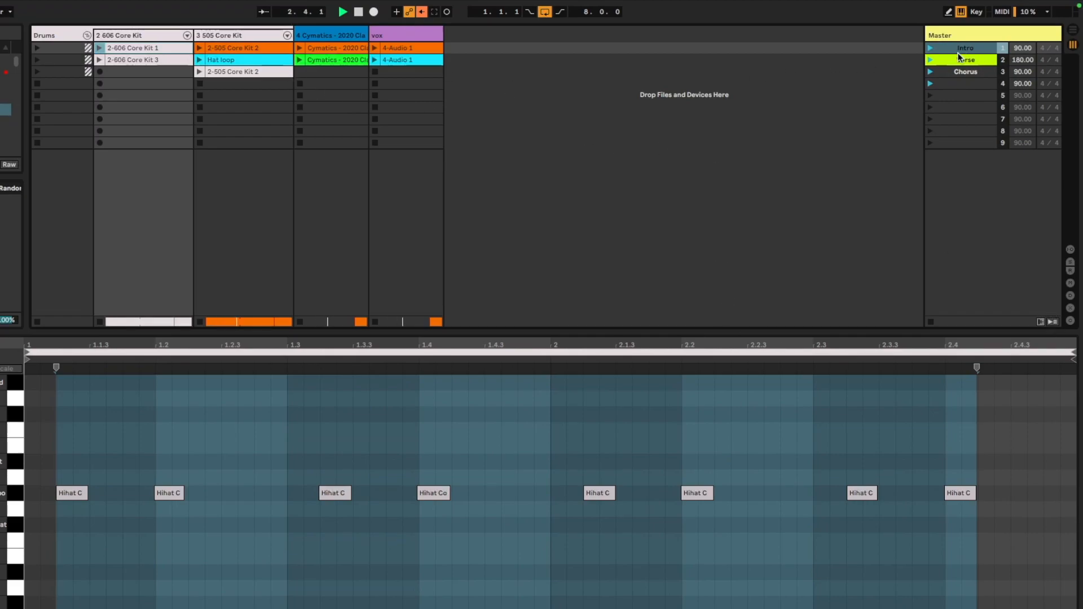
pyautogui.click(931, 50)
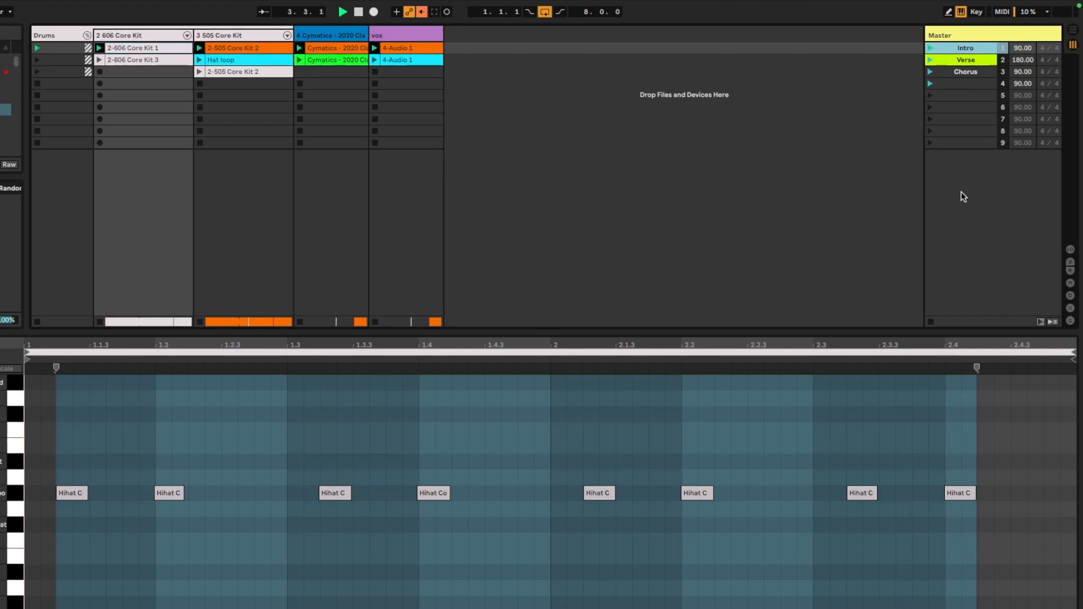
# Show the mixer sections and the crossfader again in Session view
pyautogui.click(1053, 323)
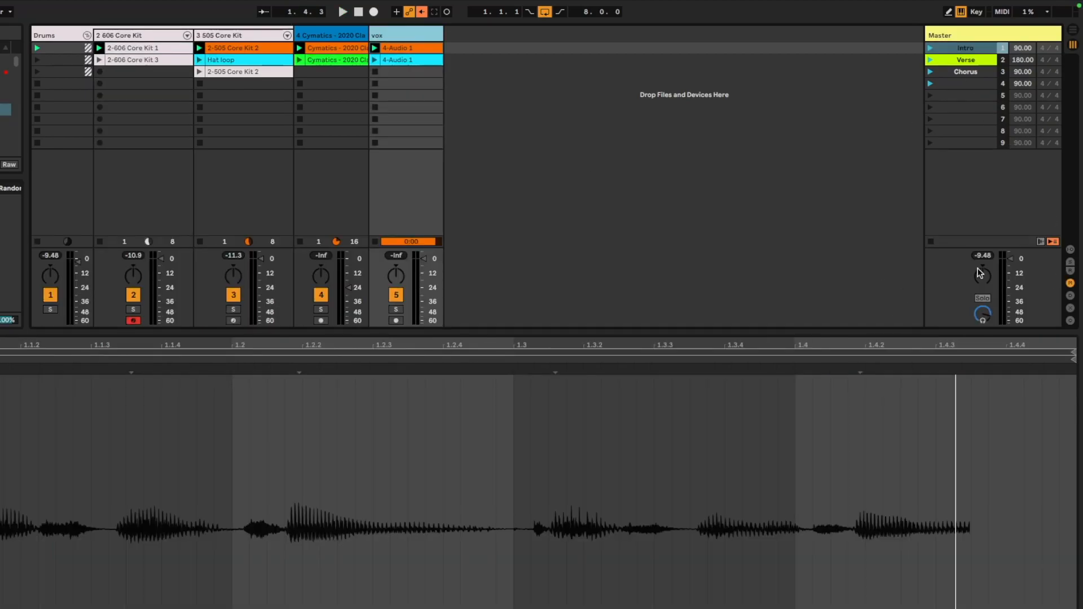
pyautogui.click(1071, 308)
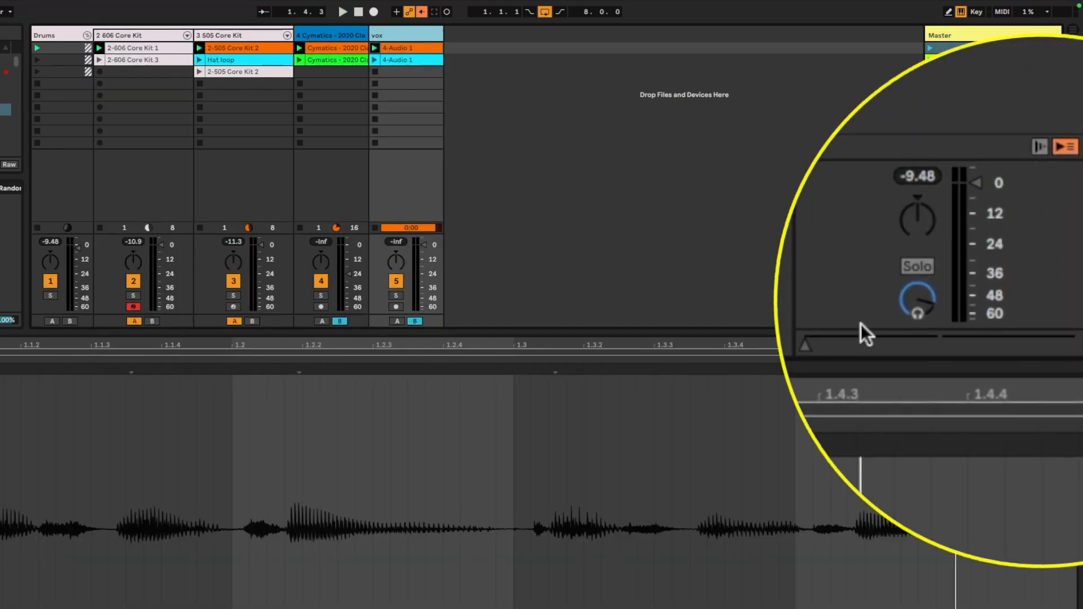
# Move the crossfader fully to side B and launch the Verse scene
pyautogui.moveTo(808, 349); pyautogui.dragTo(940, 345)
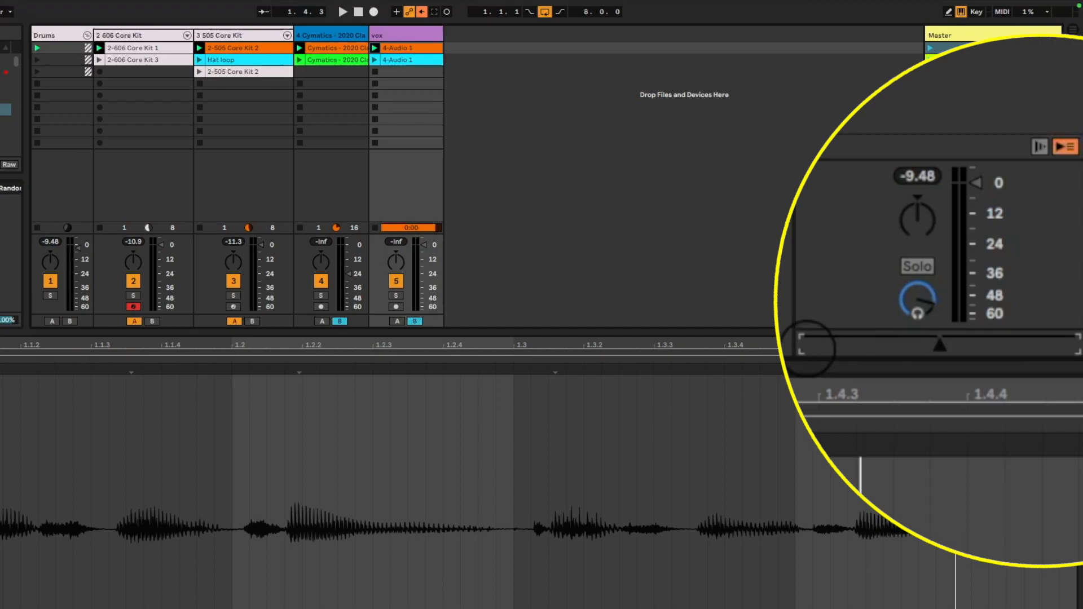
pyautogui.click(939, 347)
pyautogui.click(928, 58)
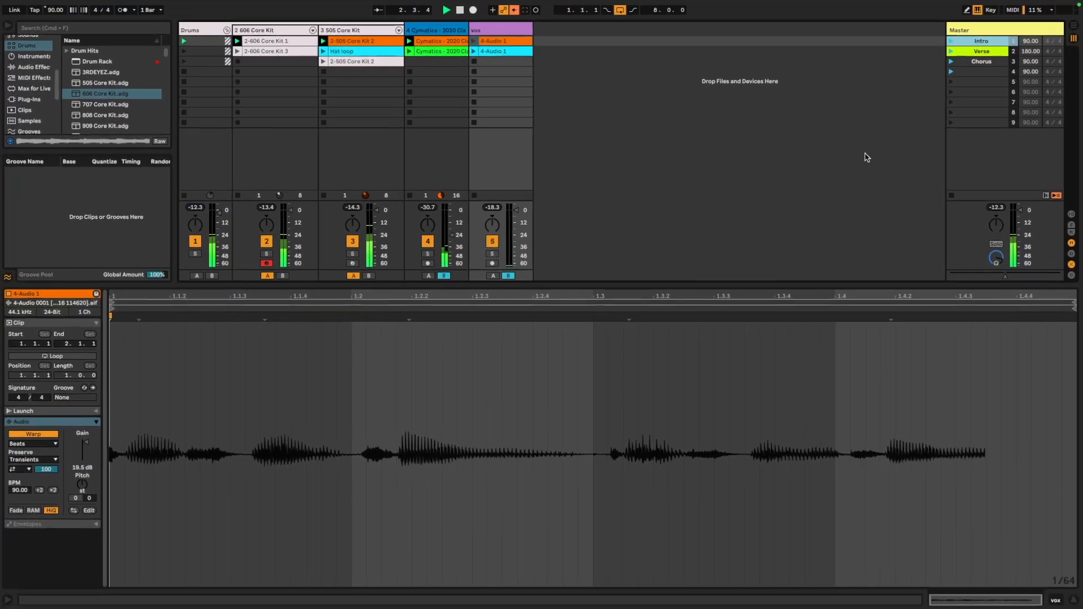
# Turn on looping for the vox clip and launch the Intro scene with playback running
pyautogui.moveTo(1013, 284); pyautogui.dragTo(1014, 358)
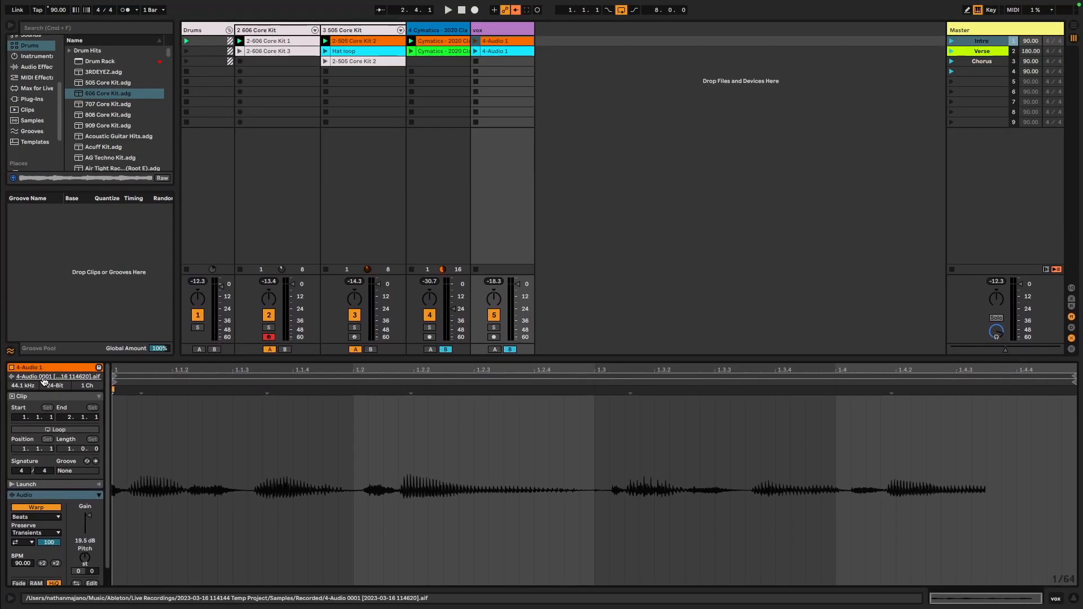
pyautogui.click(664, 377)
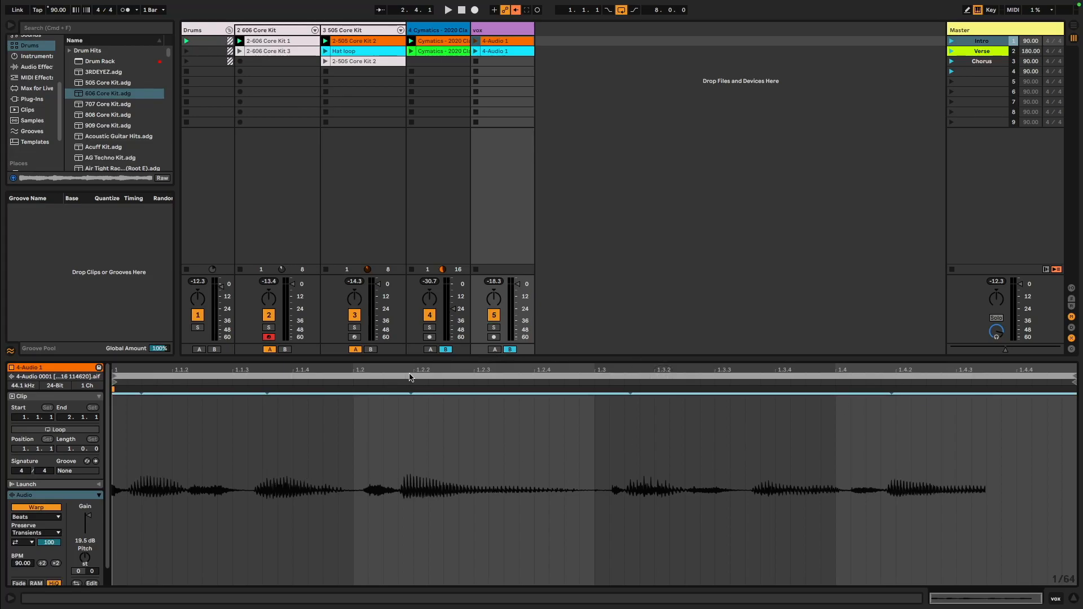
pyautogui.press('super+l')
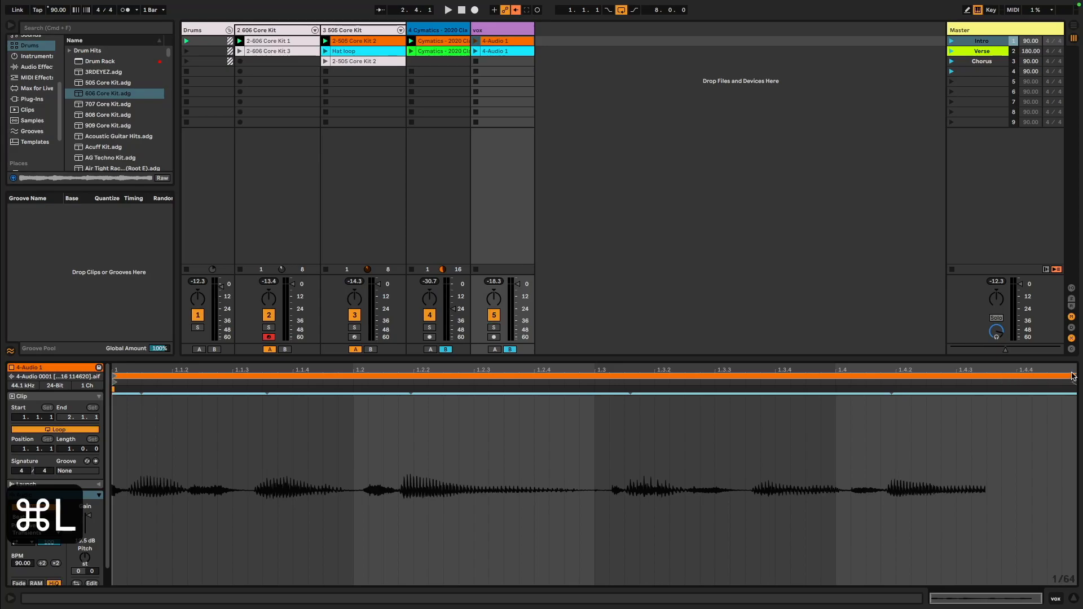
pyautogui.click(950, 41)
pyautogui.press('space')
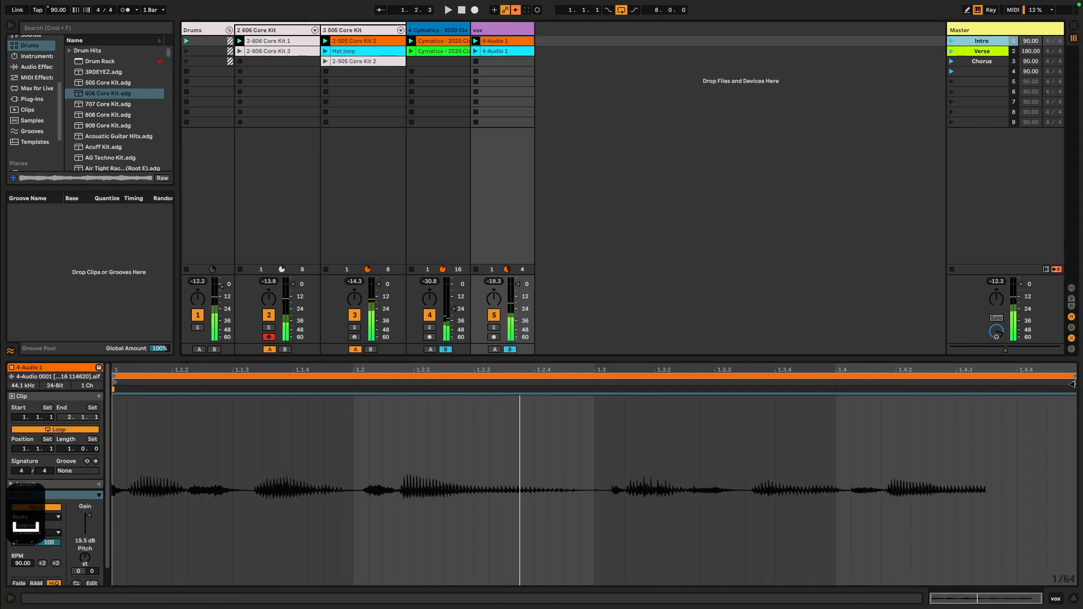
# Shorten the vox clip's loop while it plays, trying ends at 1.1.2 and 1.2 before setting 1.3, and switch to Arrangement view
pyautogui.moveTo(1077, 379); pyautogui.dragTo(202, 384)
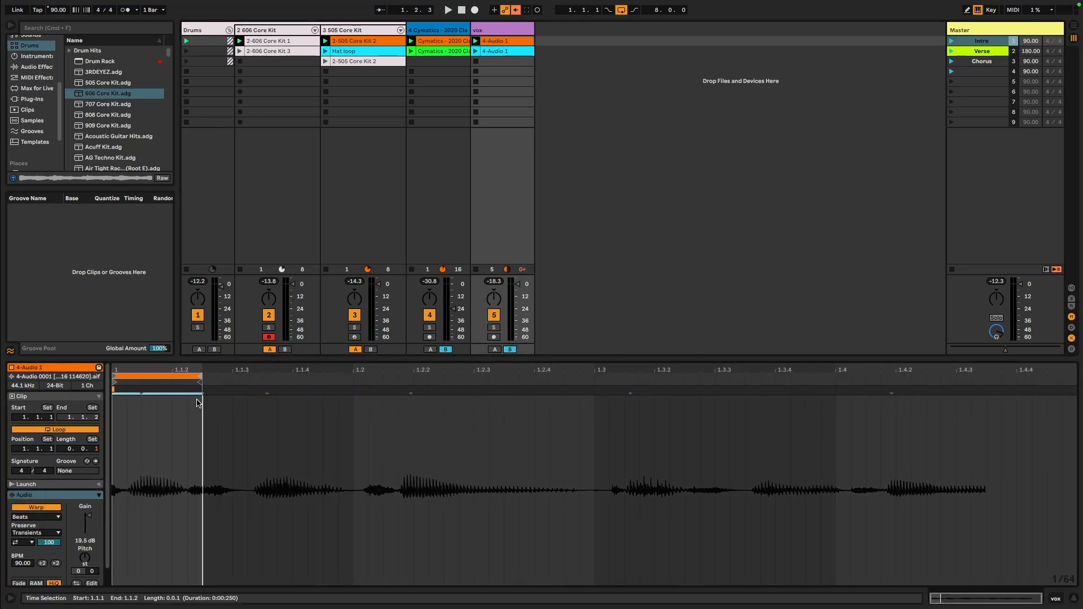
pyautogui.press('space')
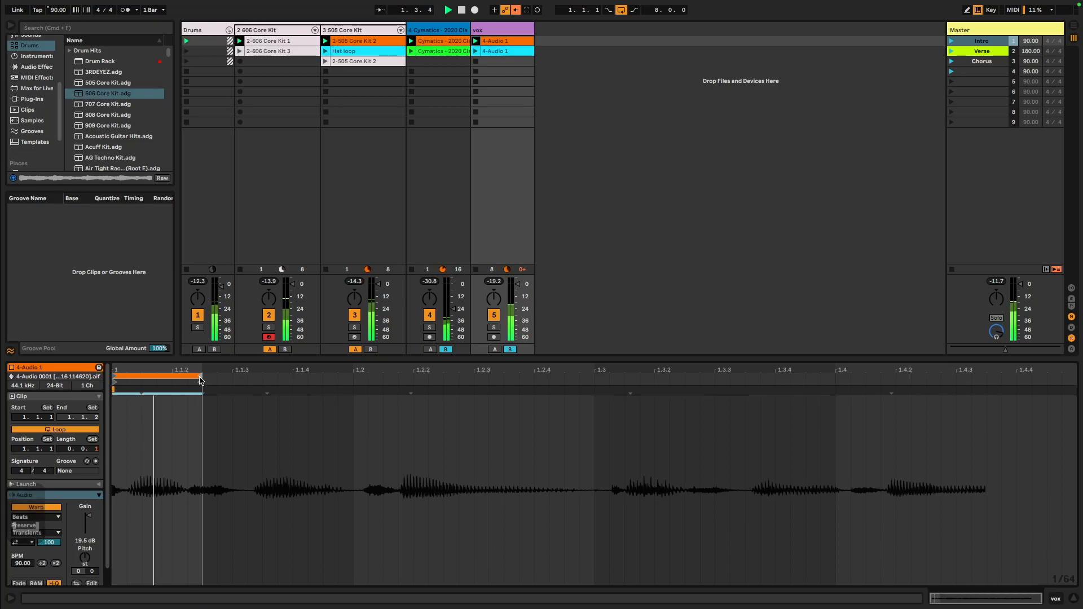
pyautogui.press('space')
pyautogui.moveTo(202, 379); pyautogui.dragTo(352, 388)
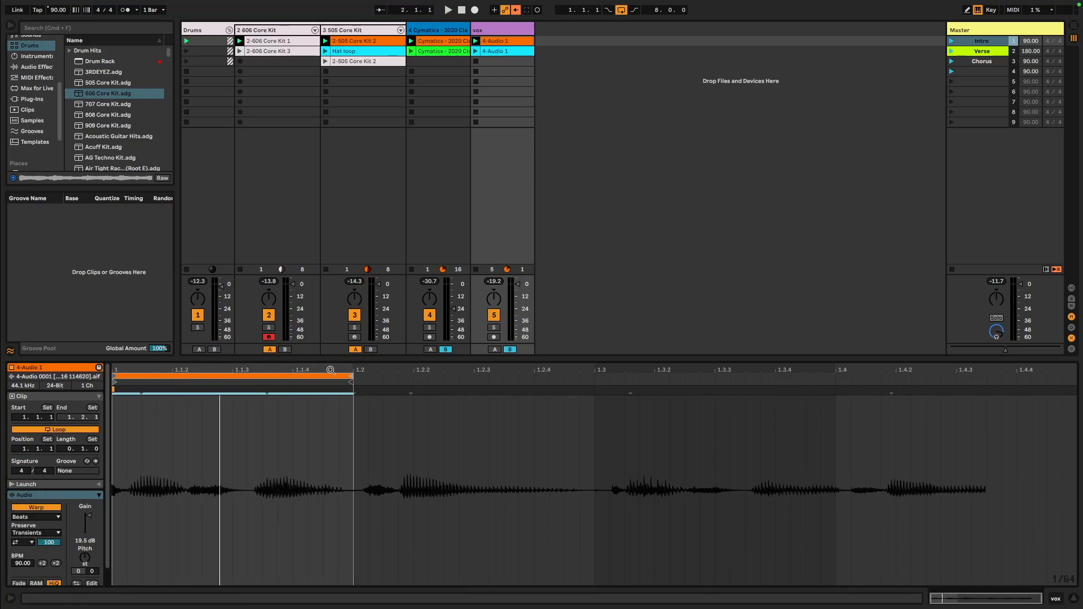
pyautogui.press('space')
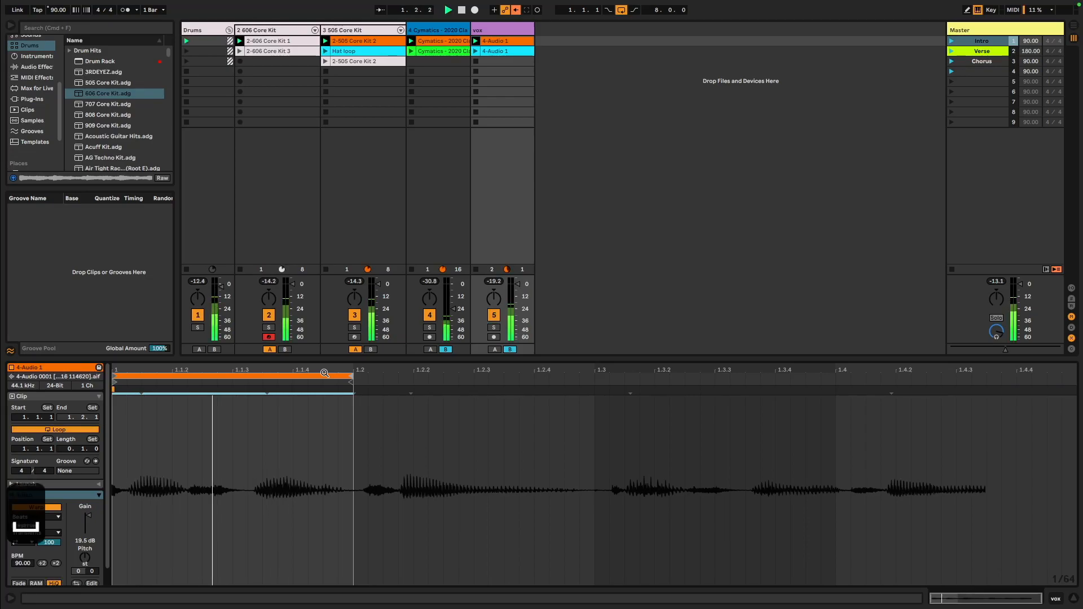
pyautogui.moveTo(354, 380); pyautogui.dragTo(596, 388)
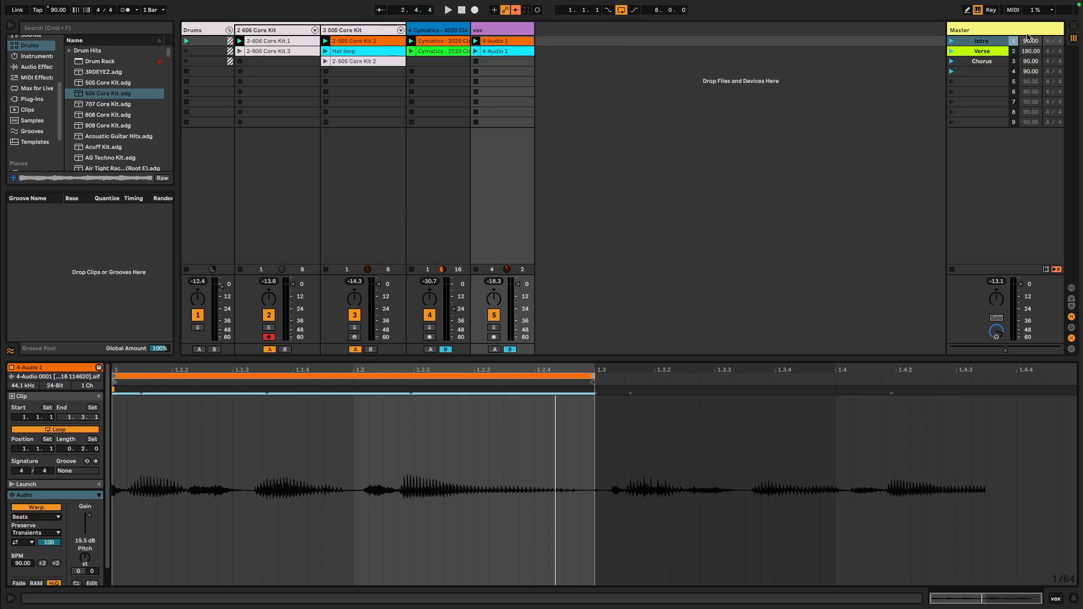
pyautogui.click(1075, 27)
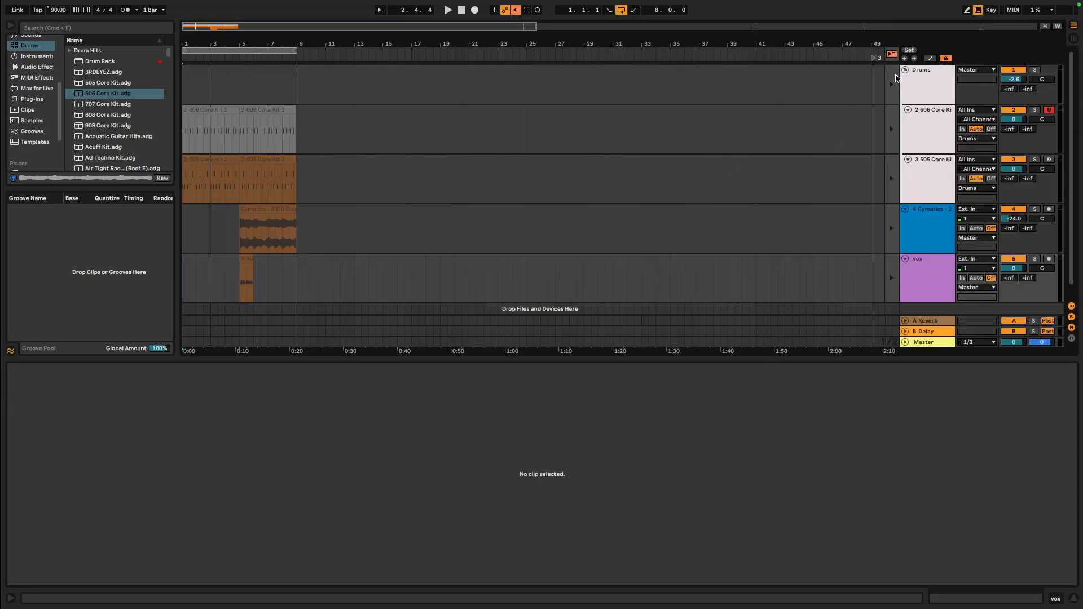